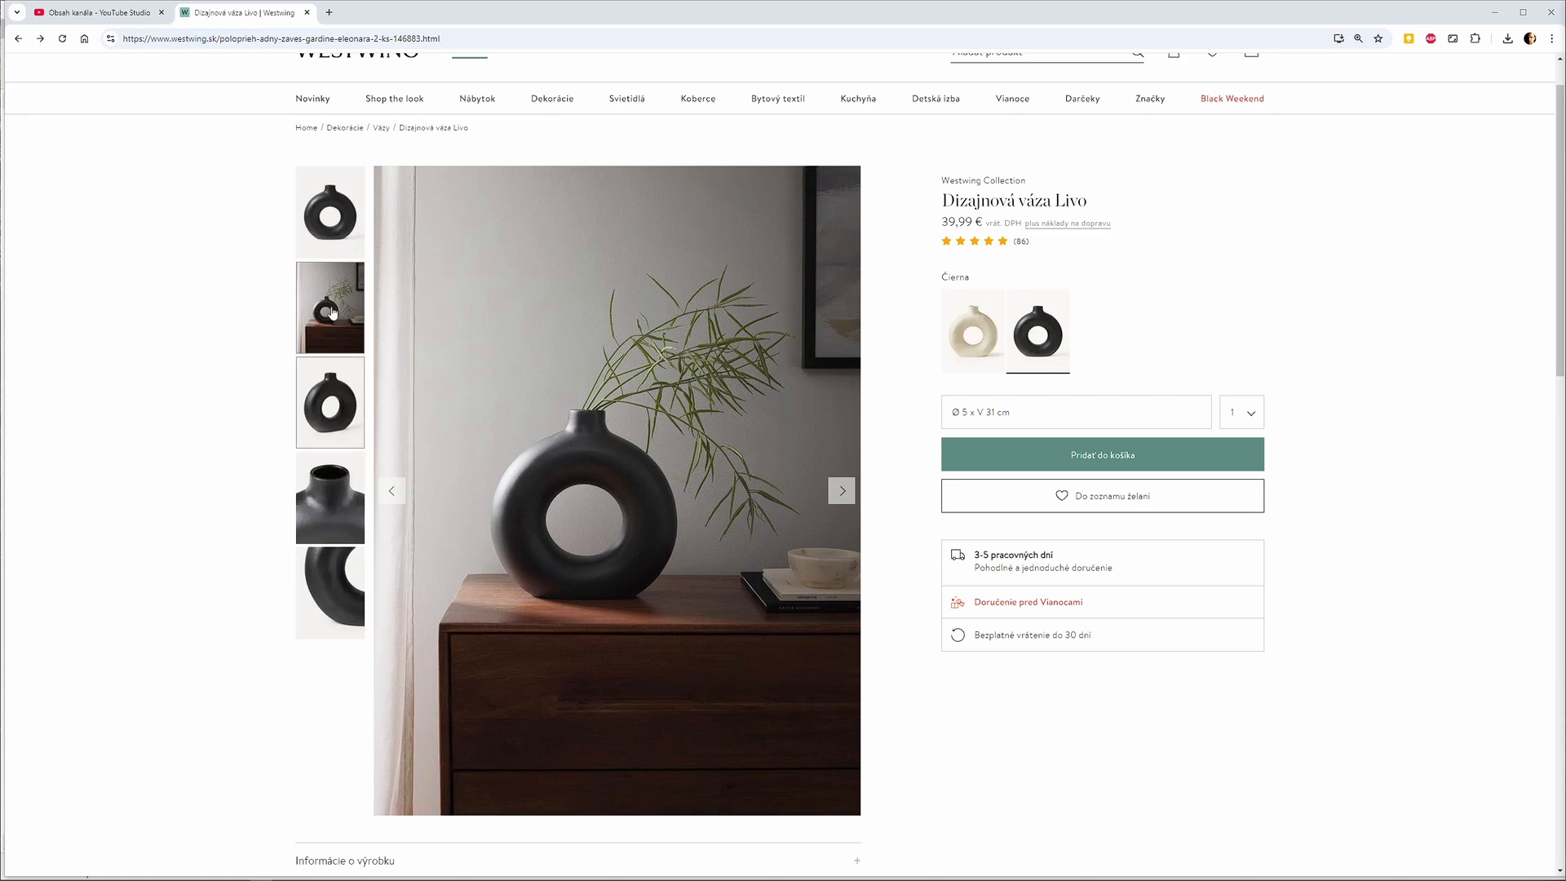
Examine the product photos of the black Livo vase, including the neck and base close-ups, and return to the straight front view.
{"action": "left_click", "coordinate": [349, 434]}
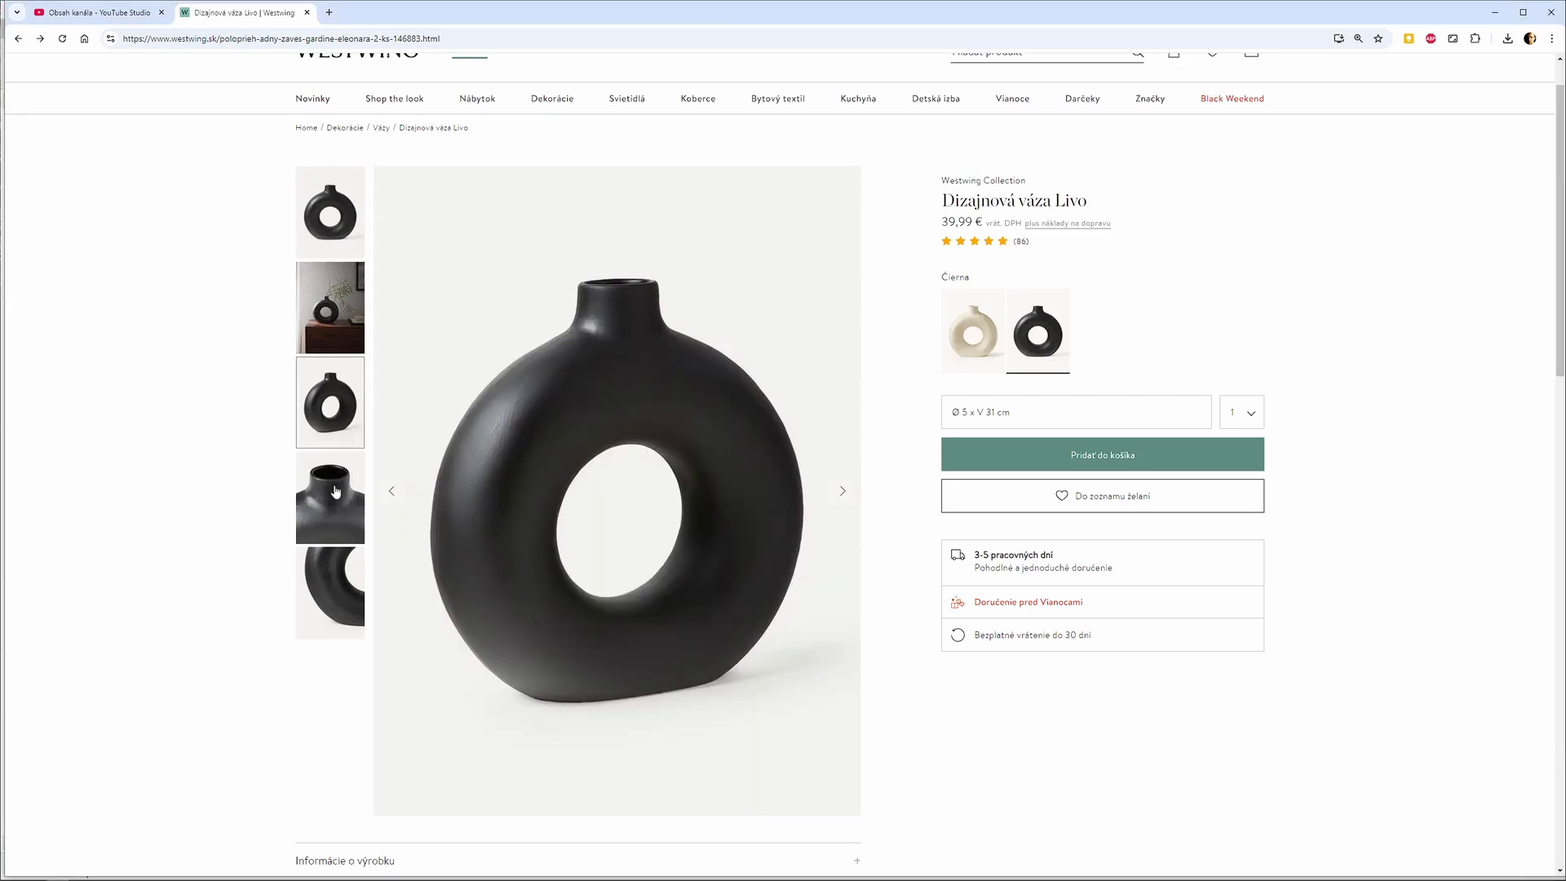
{"action": "left_click", "coordinate": [326, 508]}
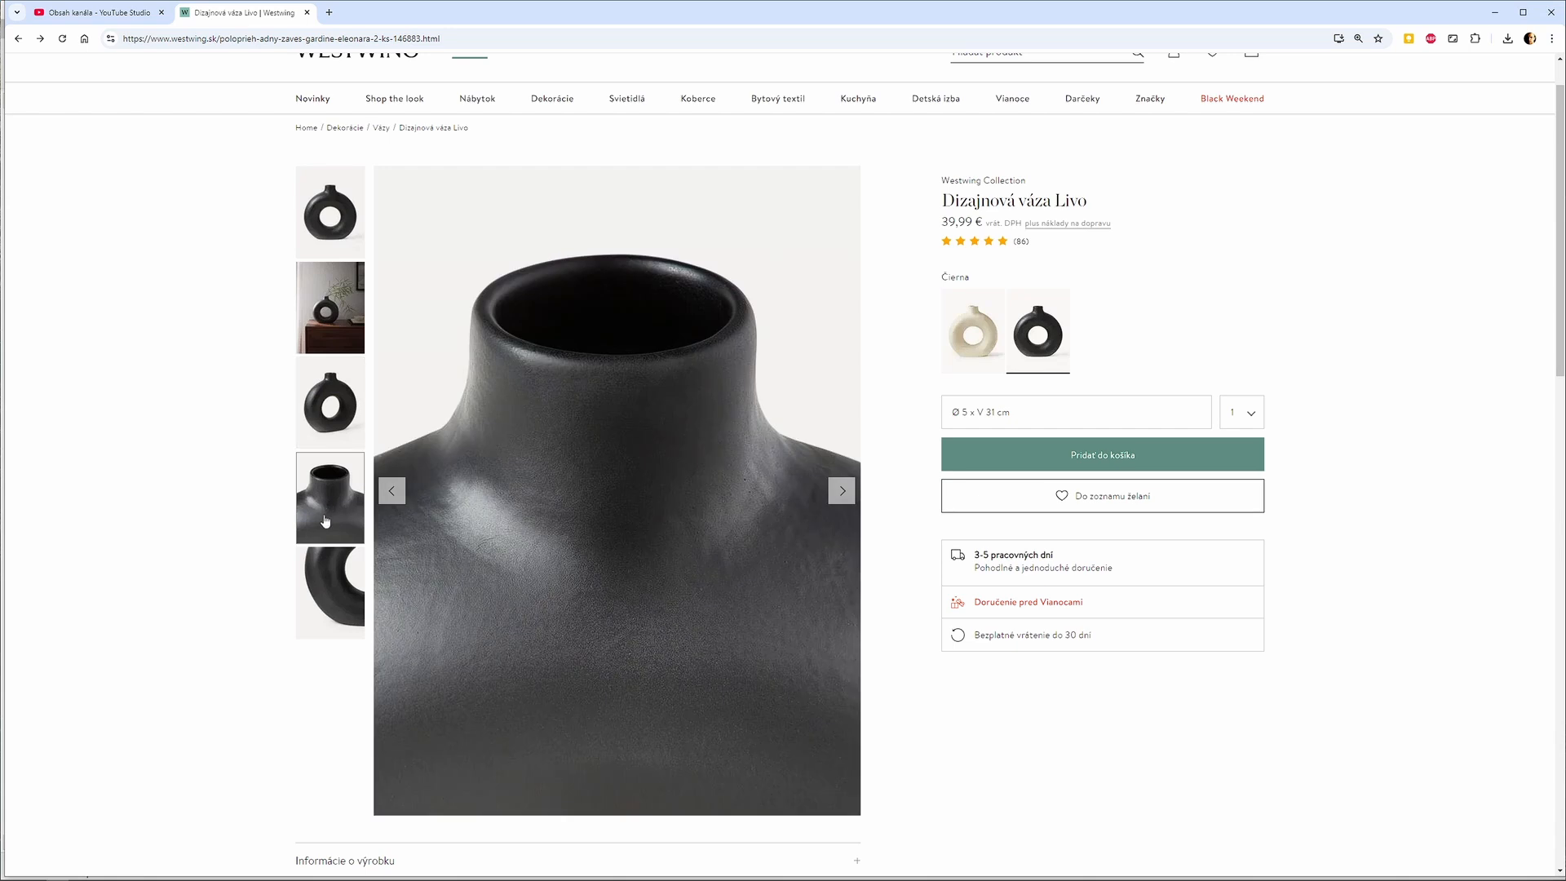
{"action": "left_click", "coordinate": [334, 602]}
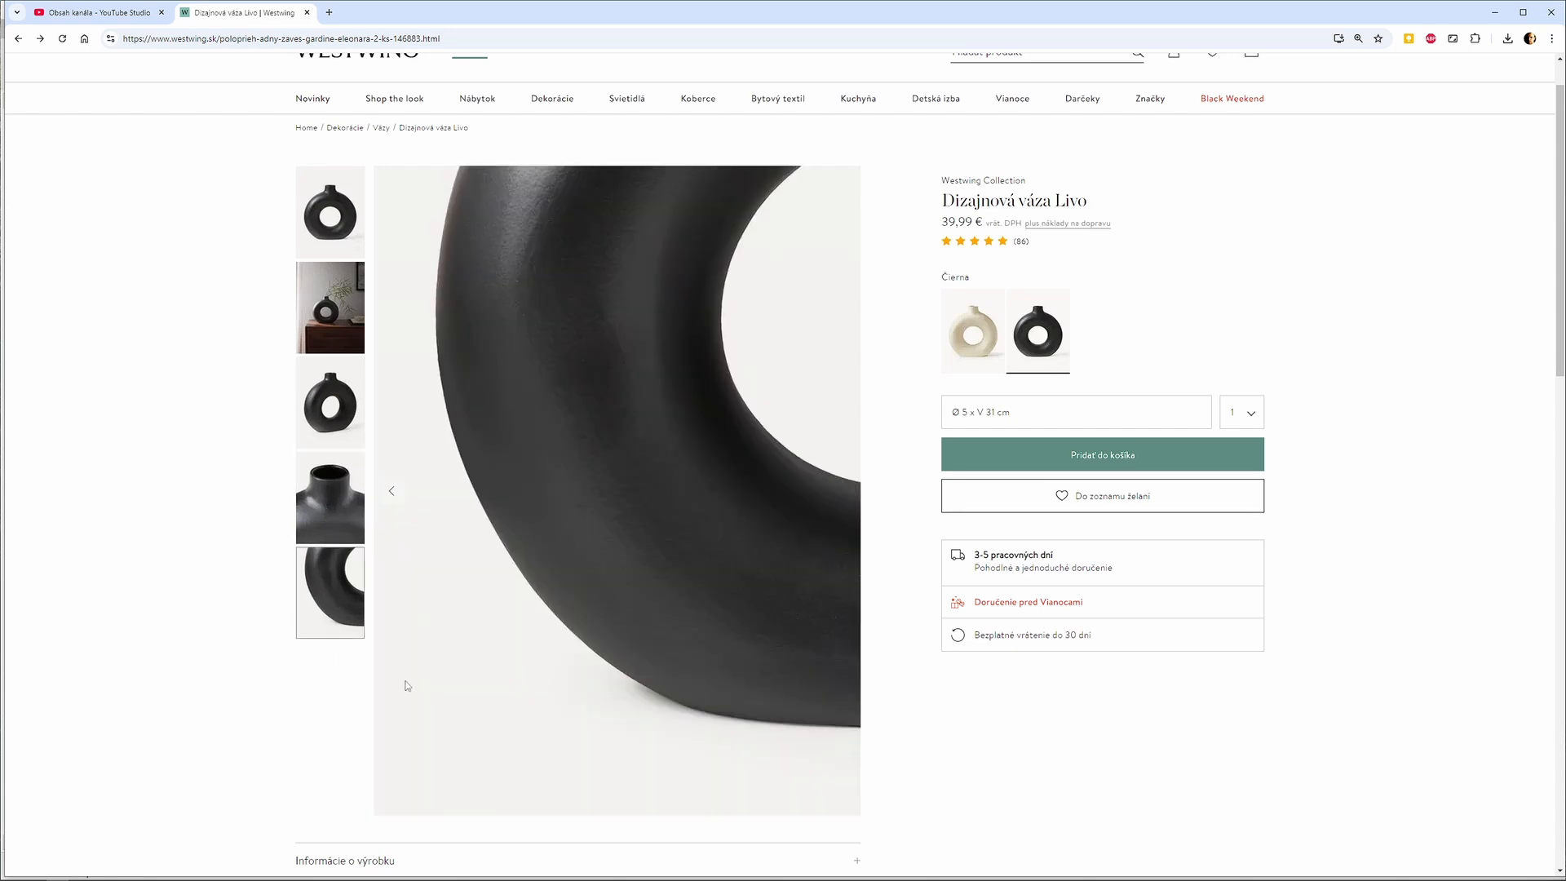
{"action": "left_click", "coordinate": [332, 394]}
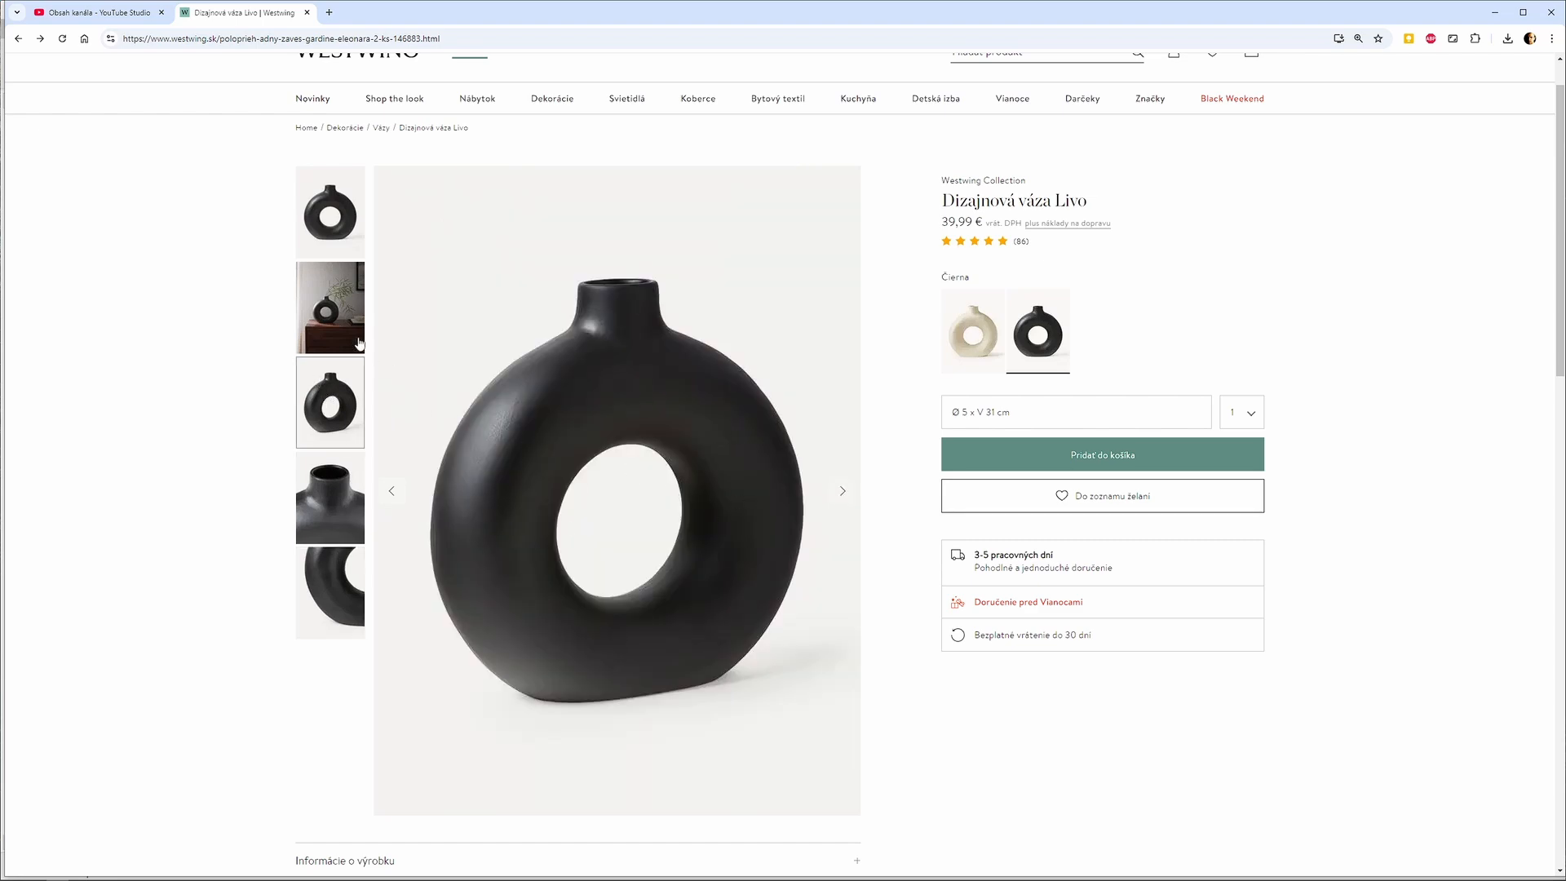
{"action": "left_click", "coordinate": [324, 228]}
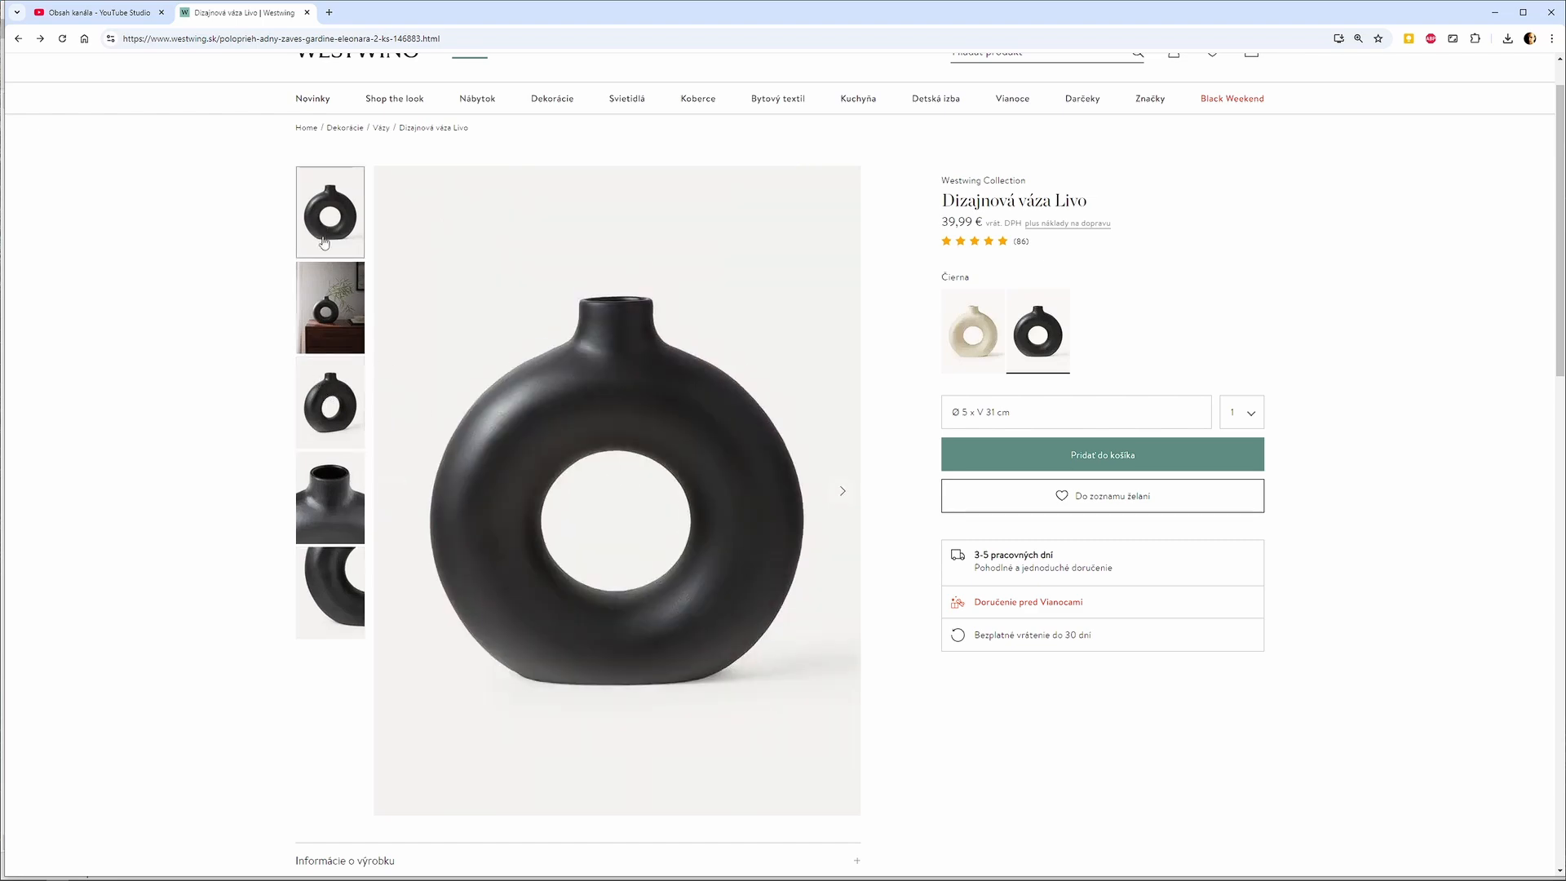
{"action": "left_click", "coordinate": [332, 305]}
{"action": "left_click", "coordinate": [342, 218]}
Open the front-view vase photo enlarged and save it to the Downloads folder as 1895630.jpg.
{"action": "right_click", "coordinate": [650, 491]}
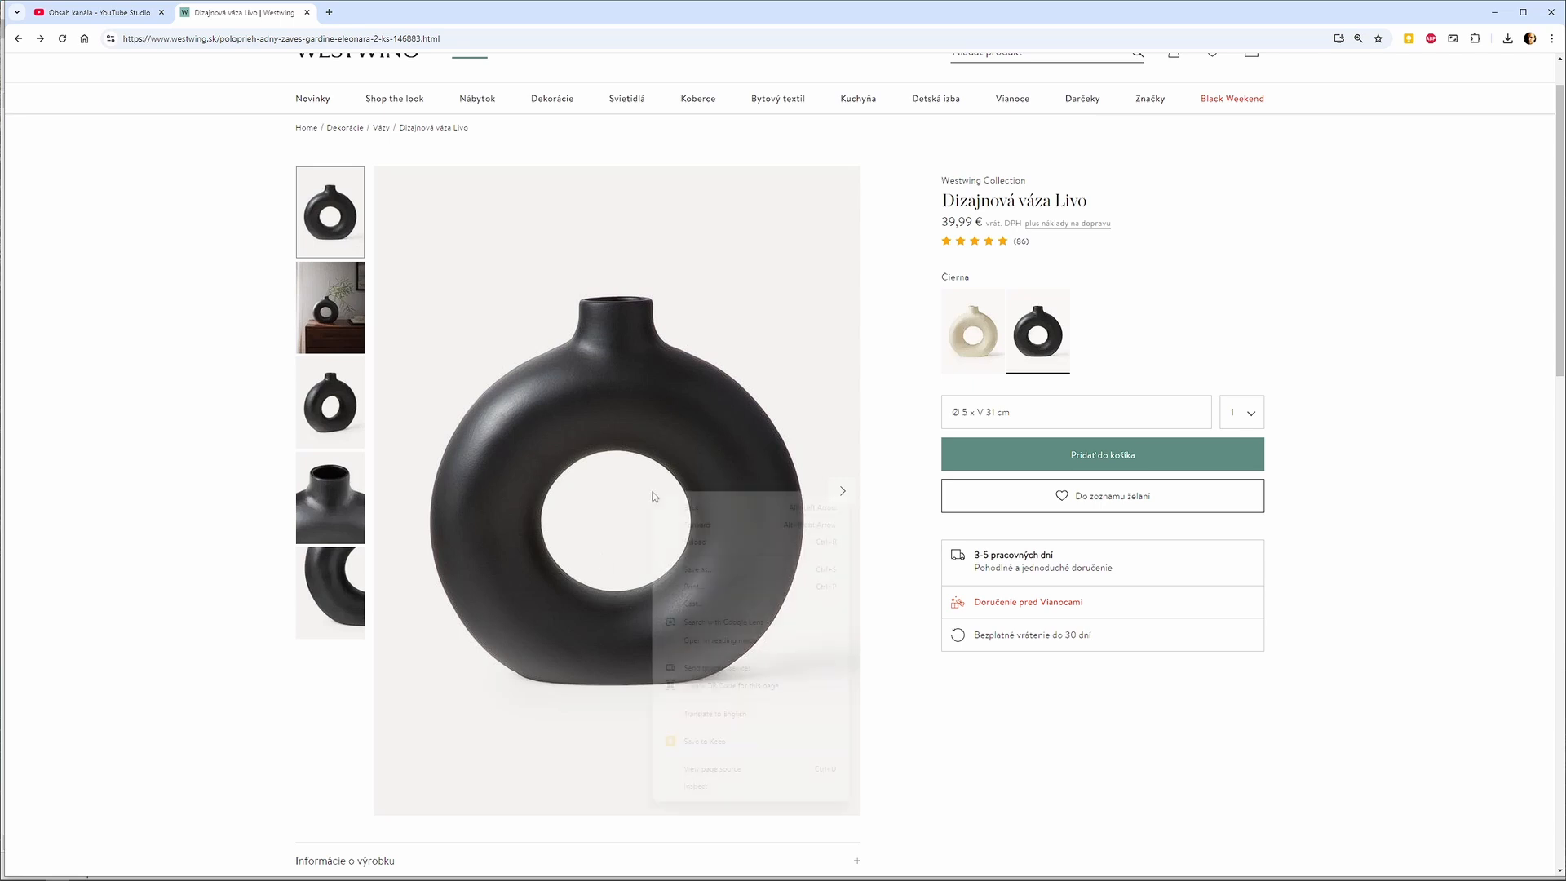
{"action": "left_click", "coordinate": [595, 459]}
{"action": "left_click", "coordinate": [602, 463]}
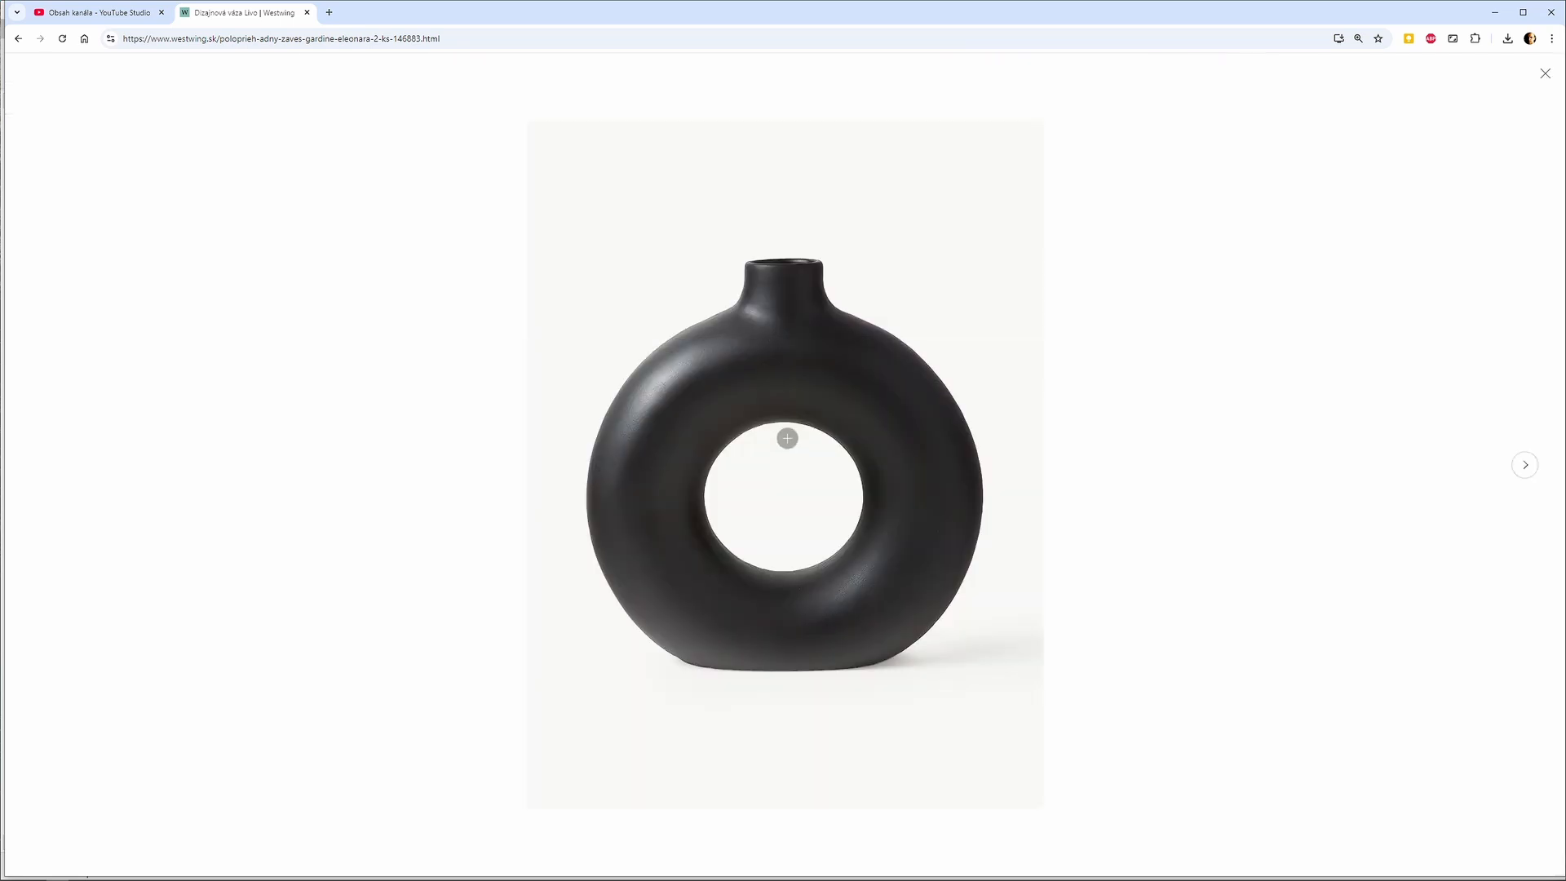
{"action": "right_click", "coordinate": [797, 425]}
{"action": "left_click", "coordinate": [870, 462]}
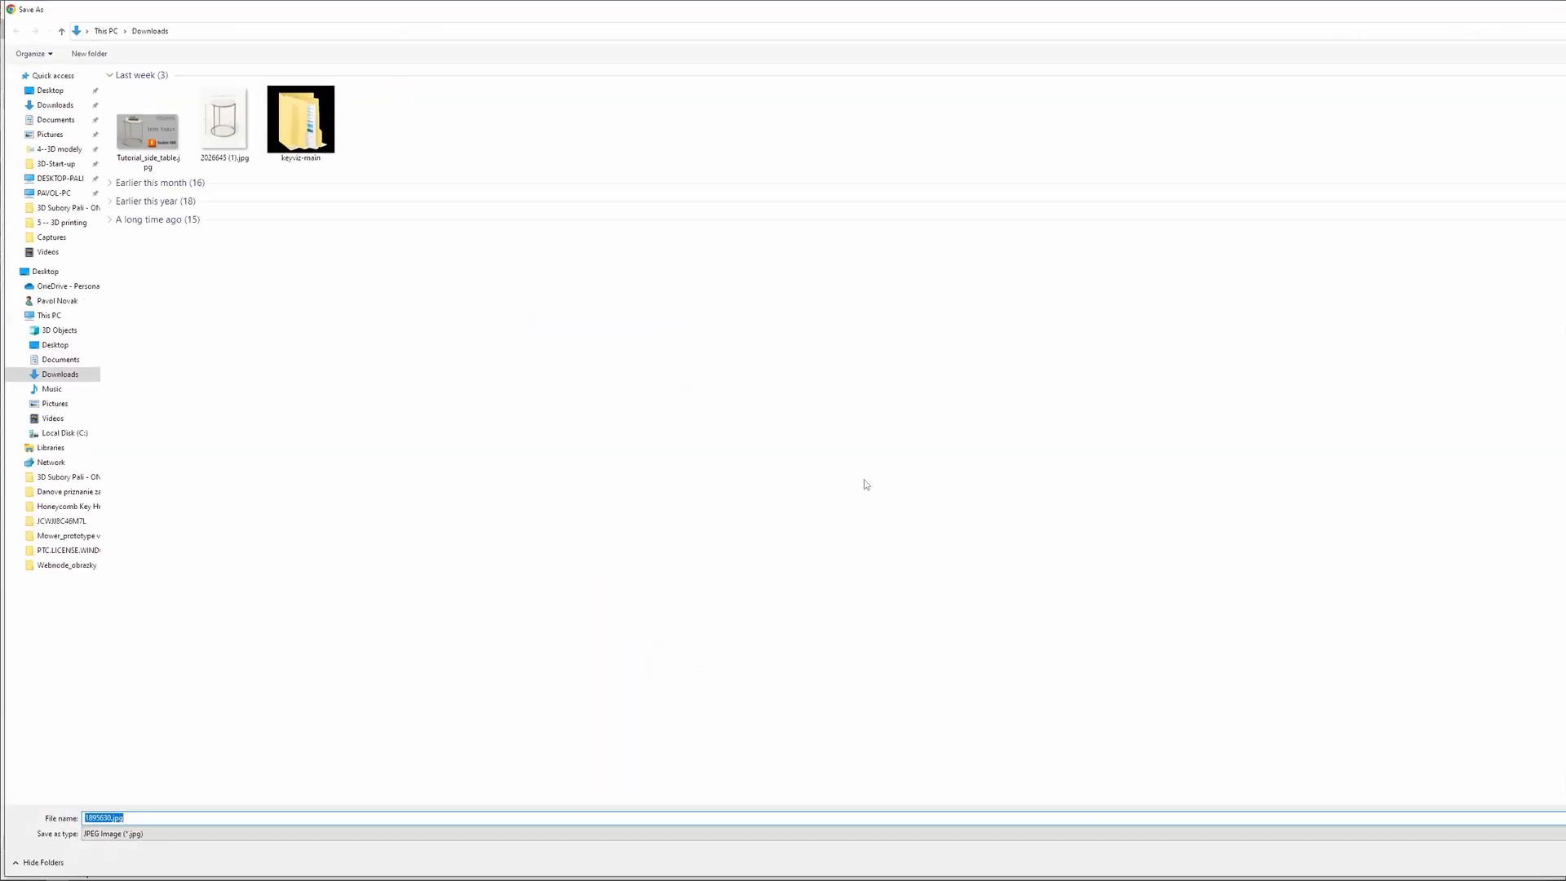
{"action": "key", "text": "Return"}
Switch to Autodesk Fusion and insert 1895630.jpg from the computer as a canvas on the front XY plane.
{"action": "key", "text": "alt"}
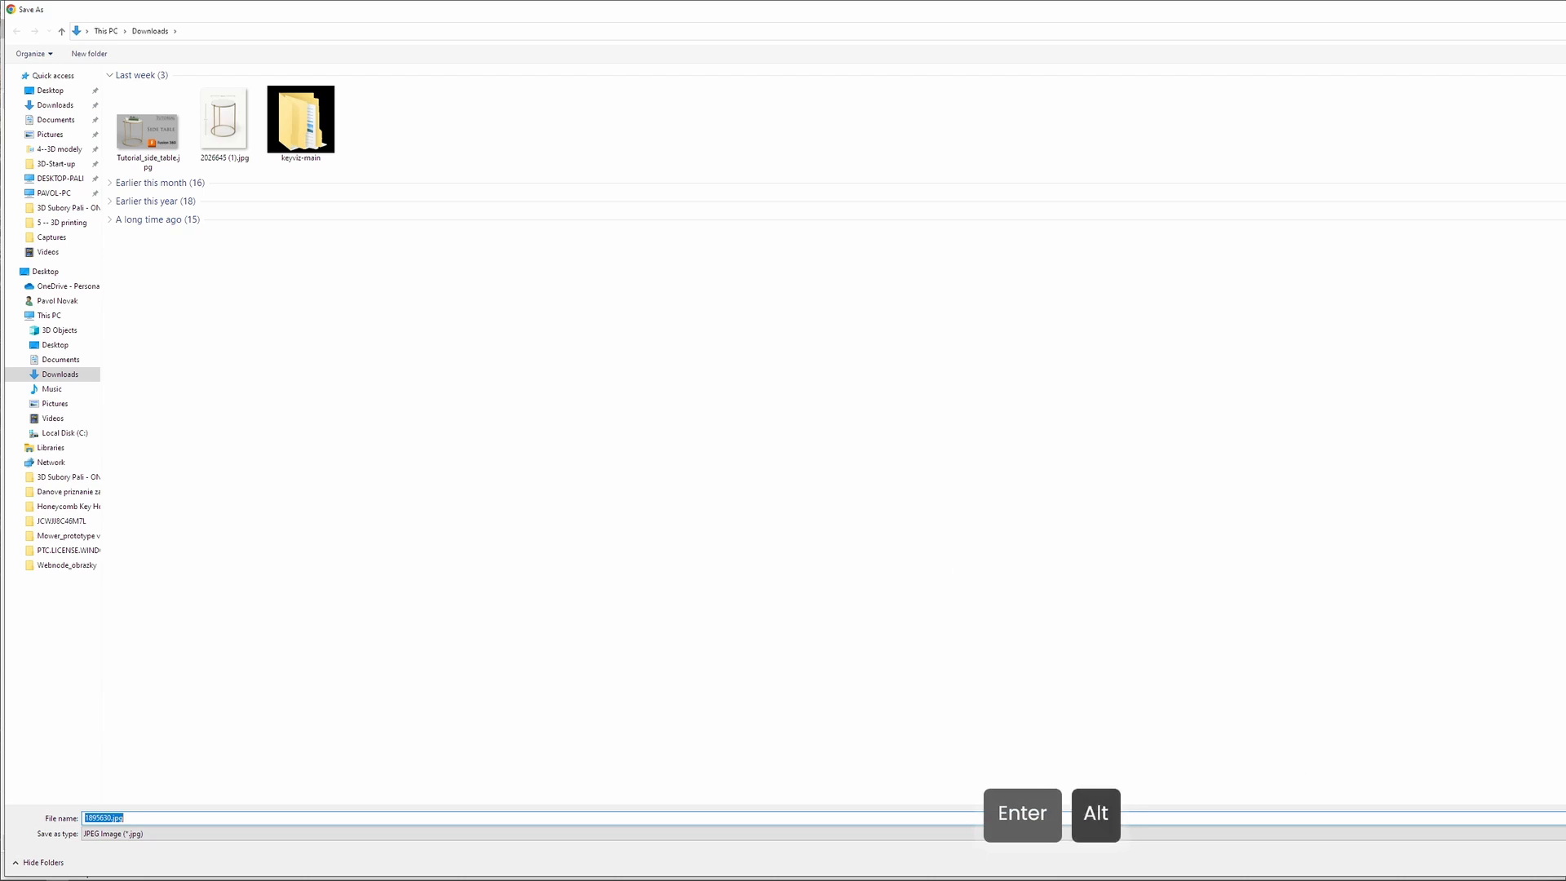
{"action": "key", "text": "alt+Tab"}
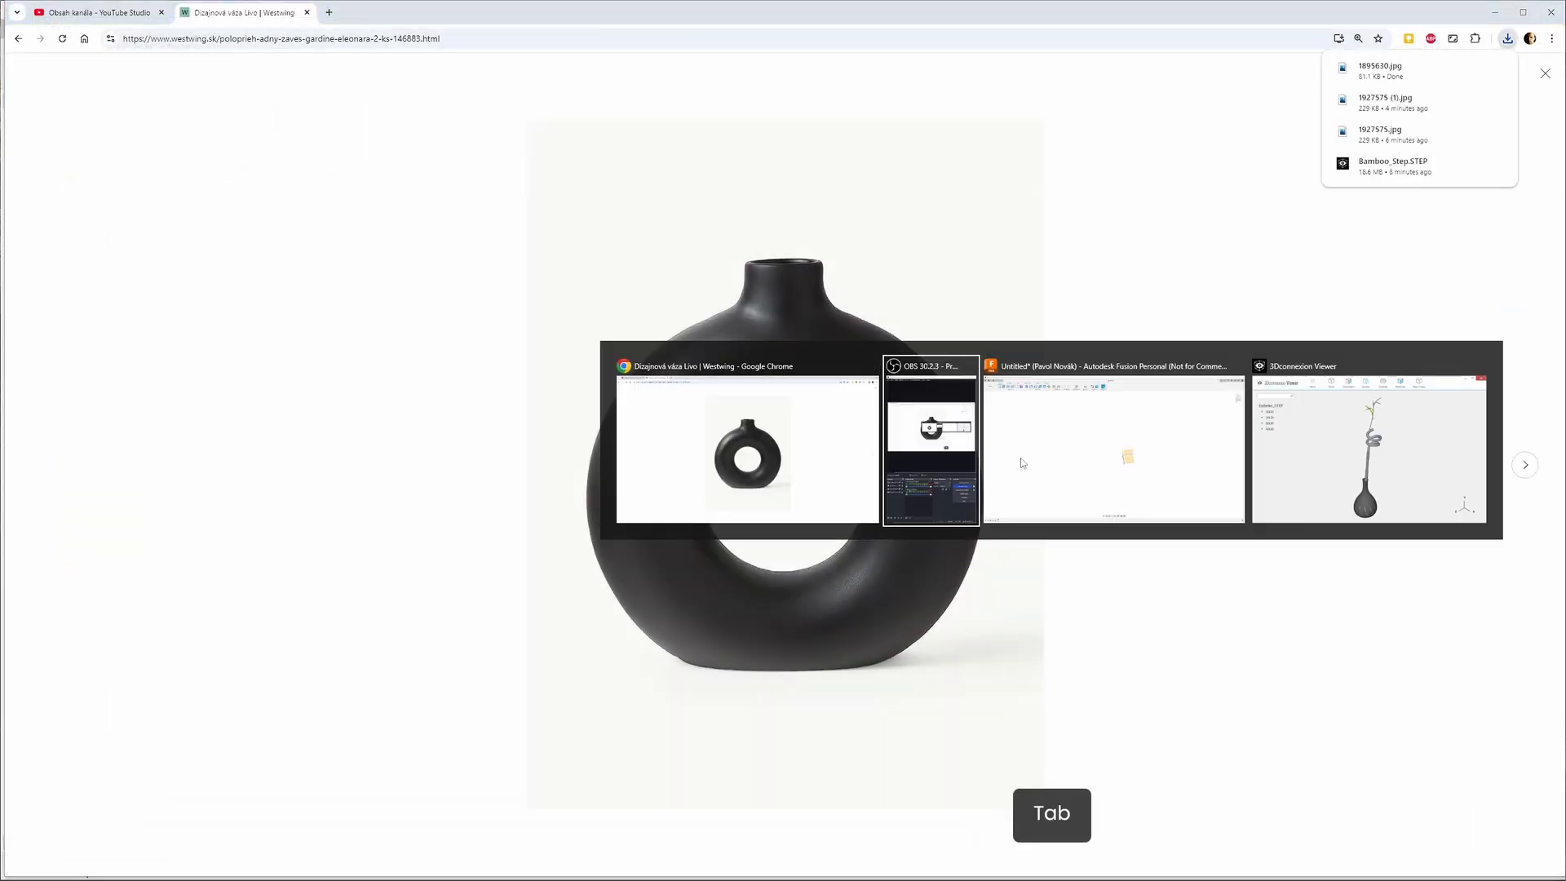
{"action": "left_click", "coordinate": [1088, 484]}
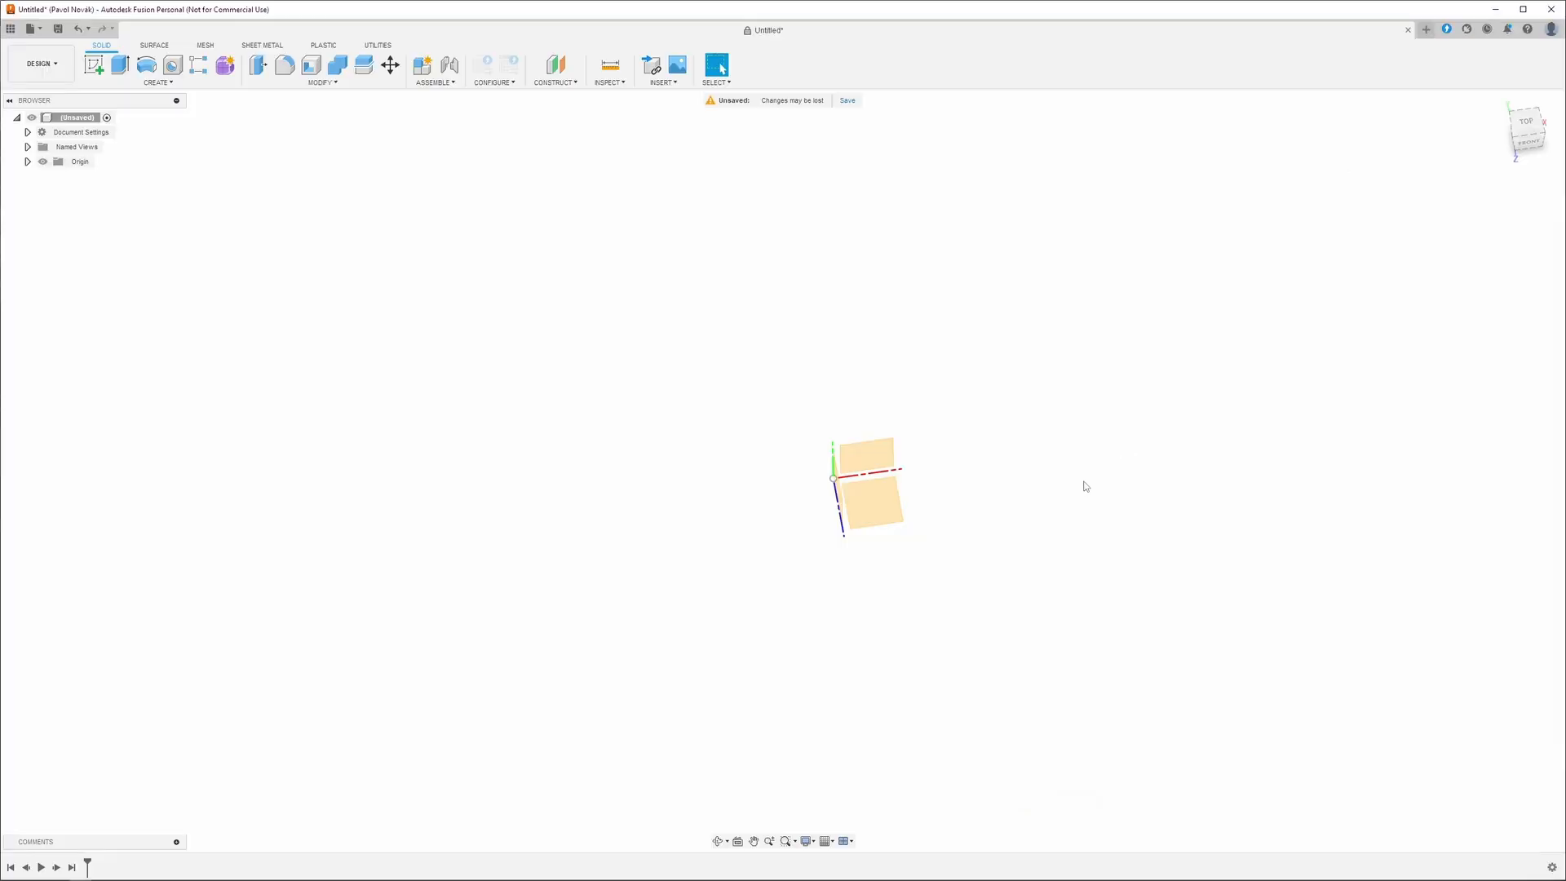
{"action": "left_click", "coordinate": [678, 67]}
{"action": "left_click", "coordinate": [640, 574]}
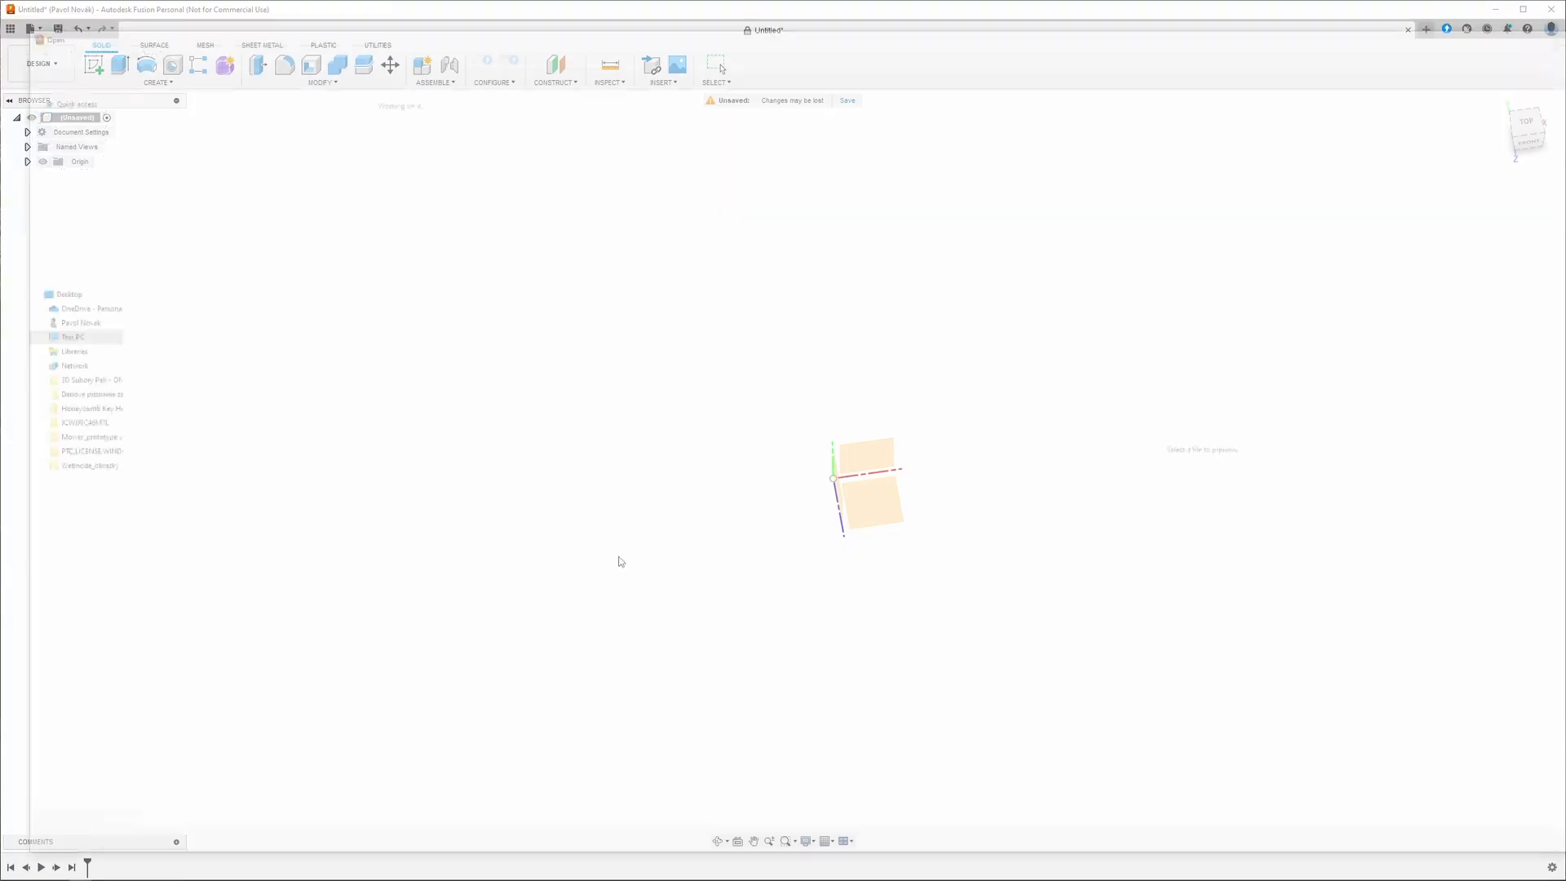
{"action": "double_click", "coordinate": [145, 141]}
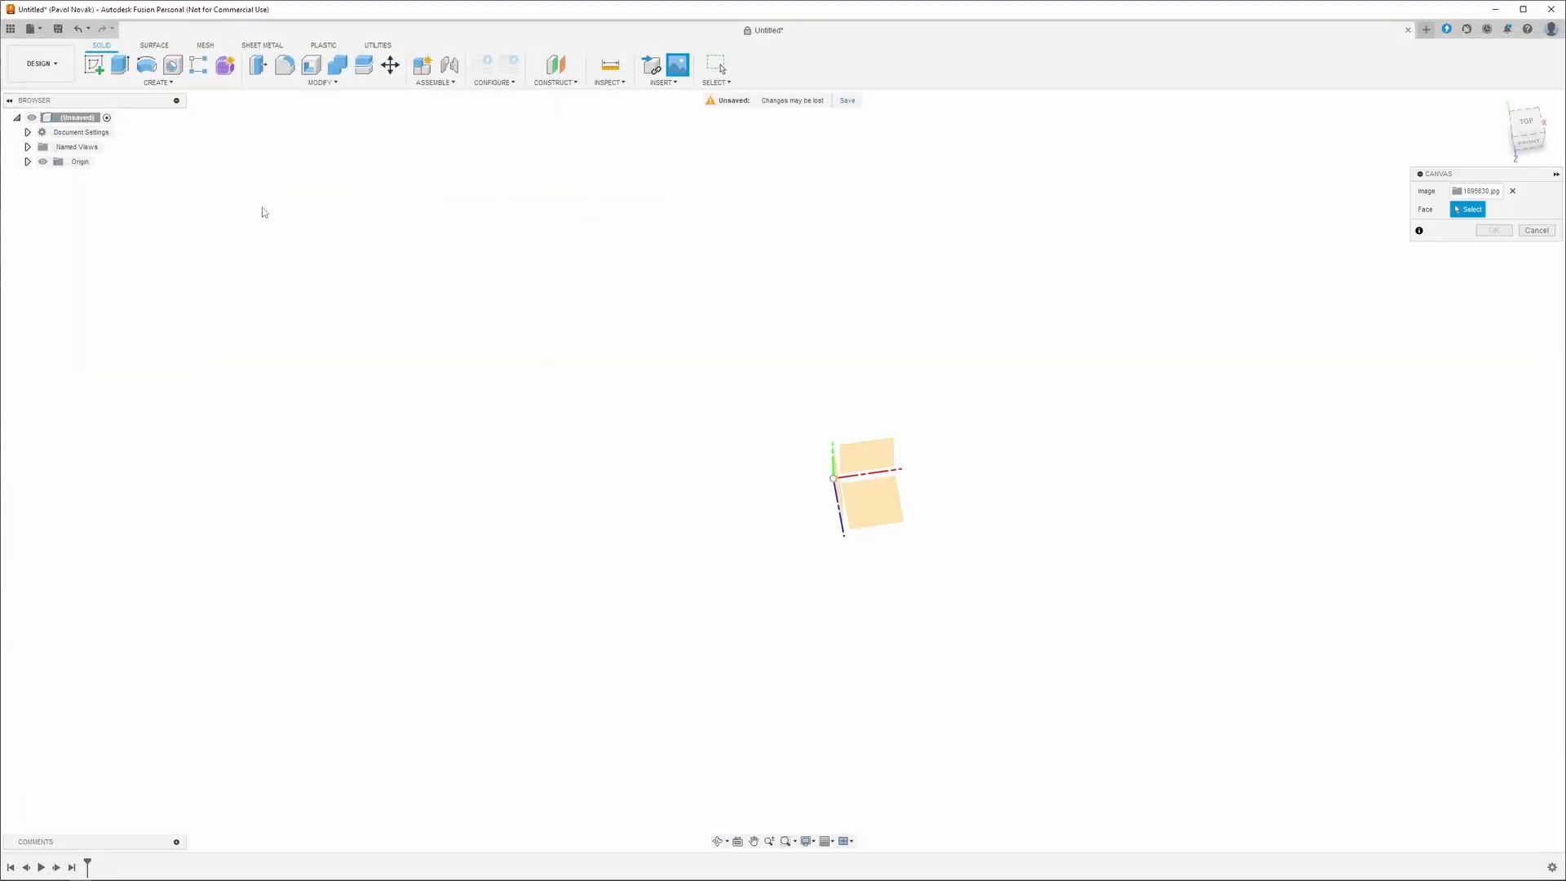
{"action": "middle_click_drag", "start_coordinate": [1027, 468], "coordinate": [989, 388], "text": "shift"}
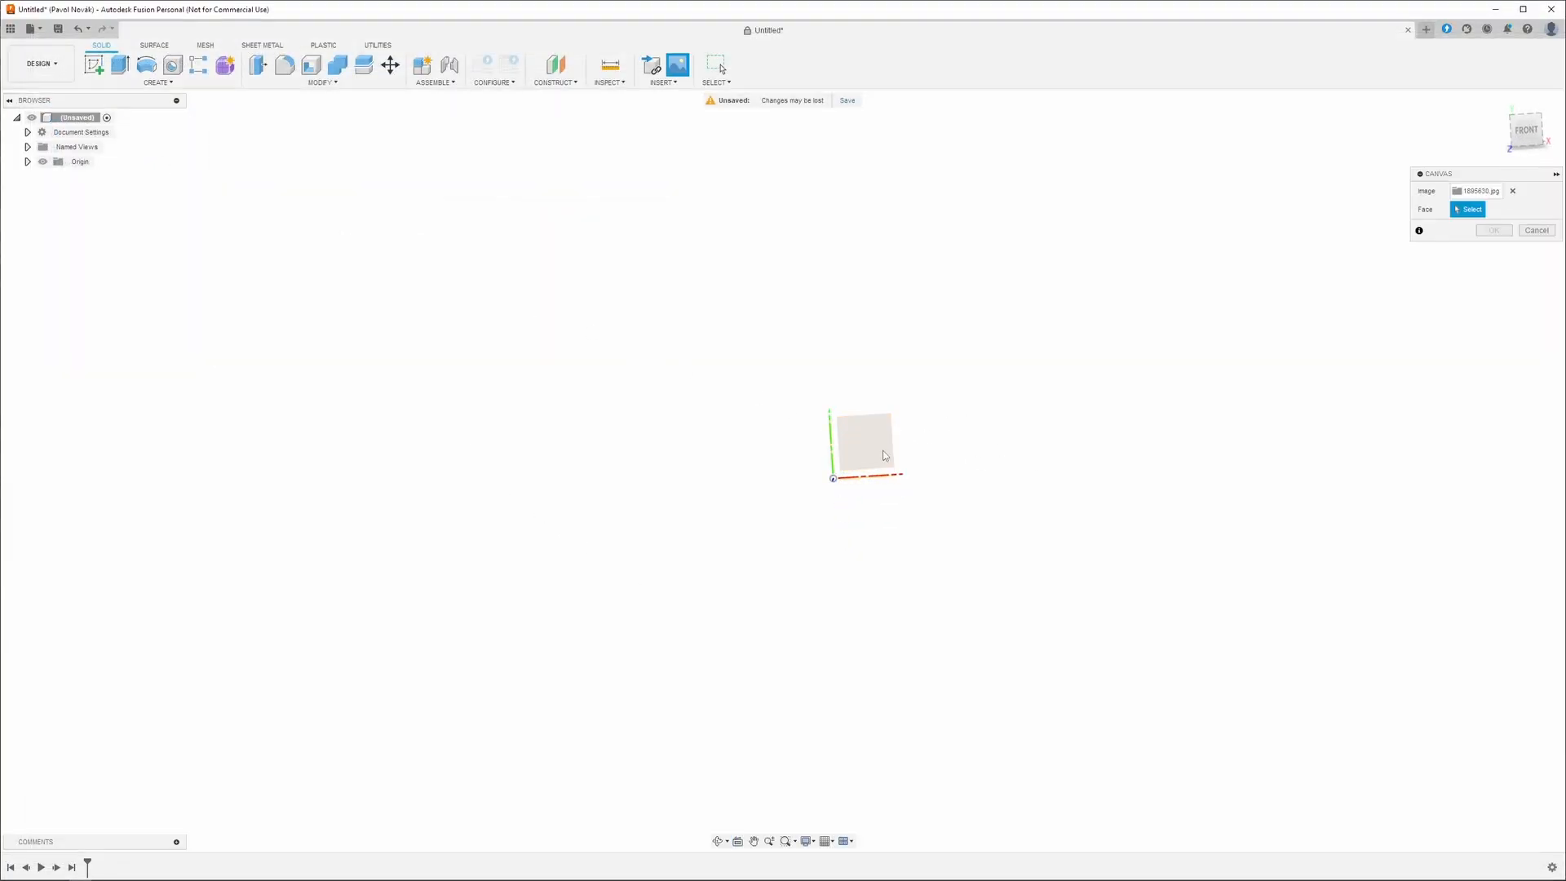
{"action": "left_click", "coordinate": [874, 449]}
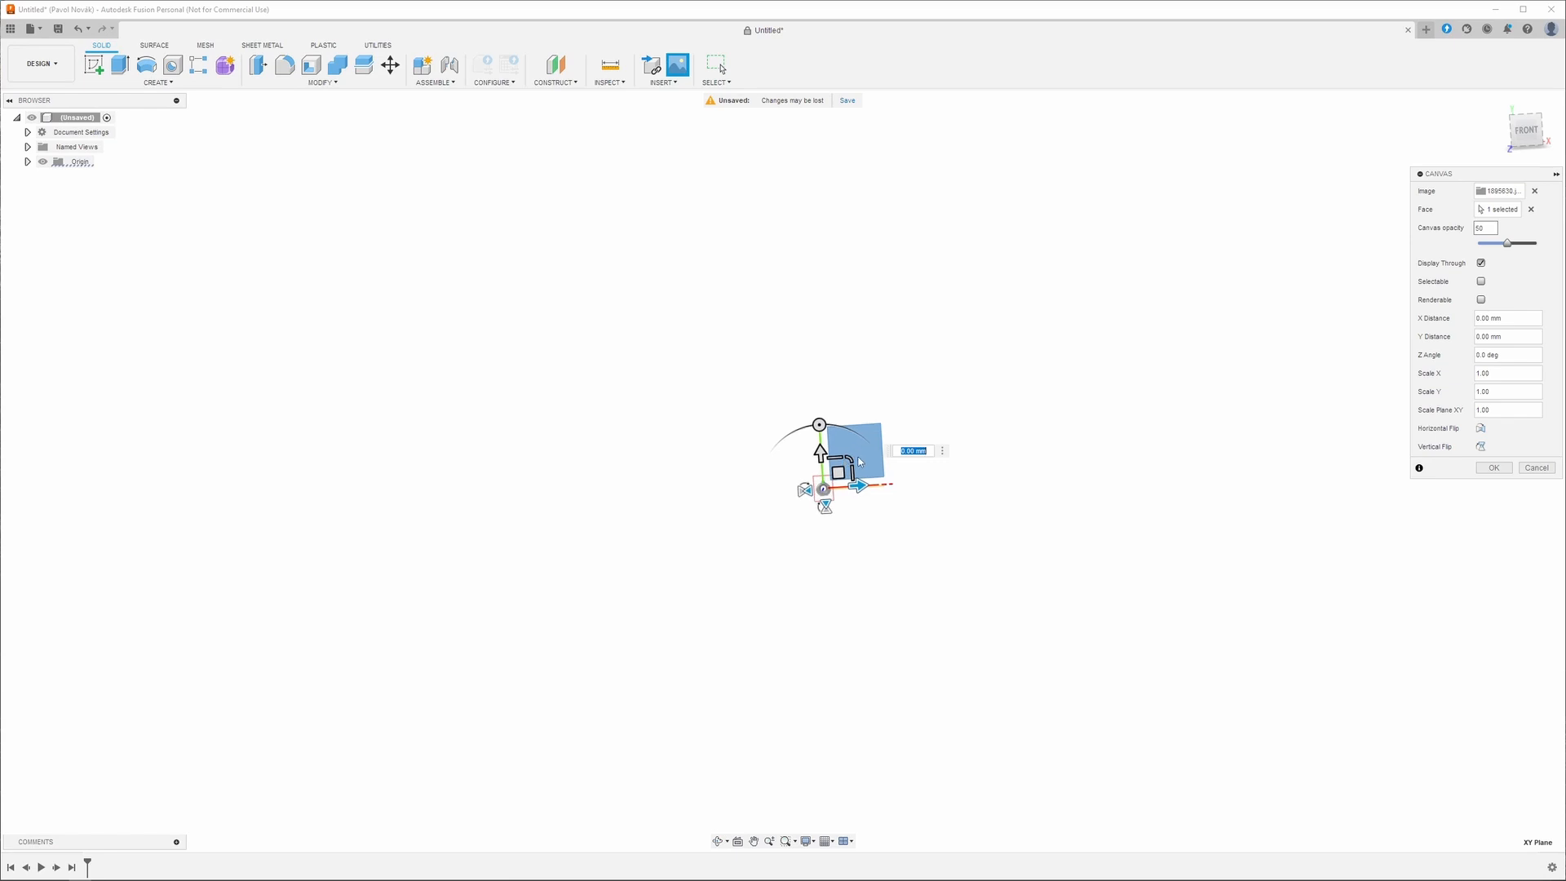
{"action": "left_click", "coordinate": [1493, 468]}
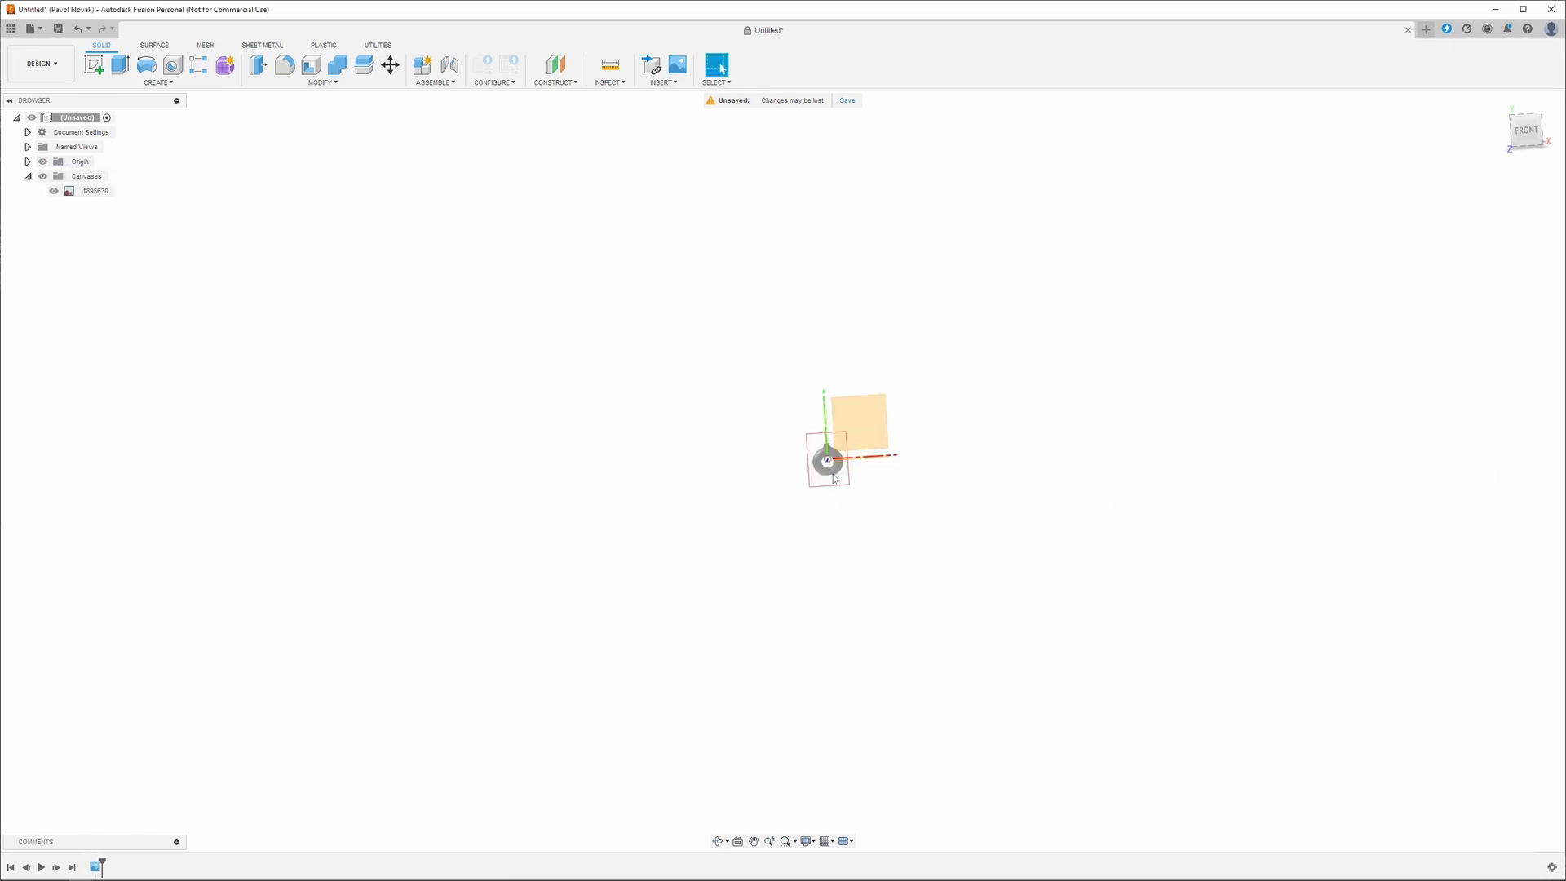
Calibrate the vase canvas in front view by setting the distance between the body's outermost side edges to 310 mm.
{"action": "left_click", "coordinate": [91, 192]}
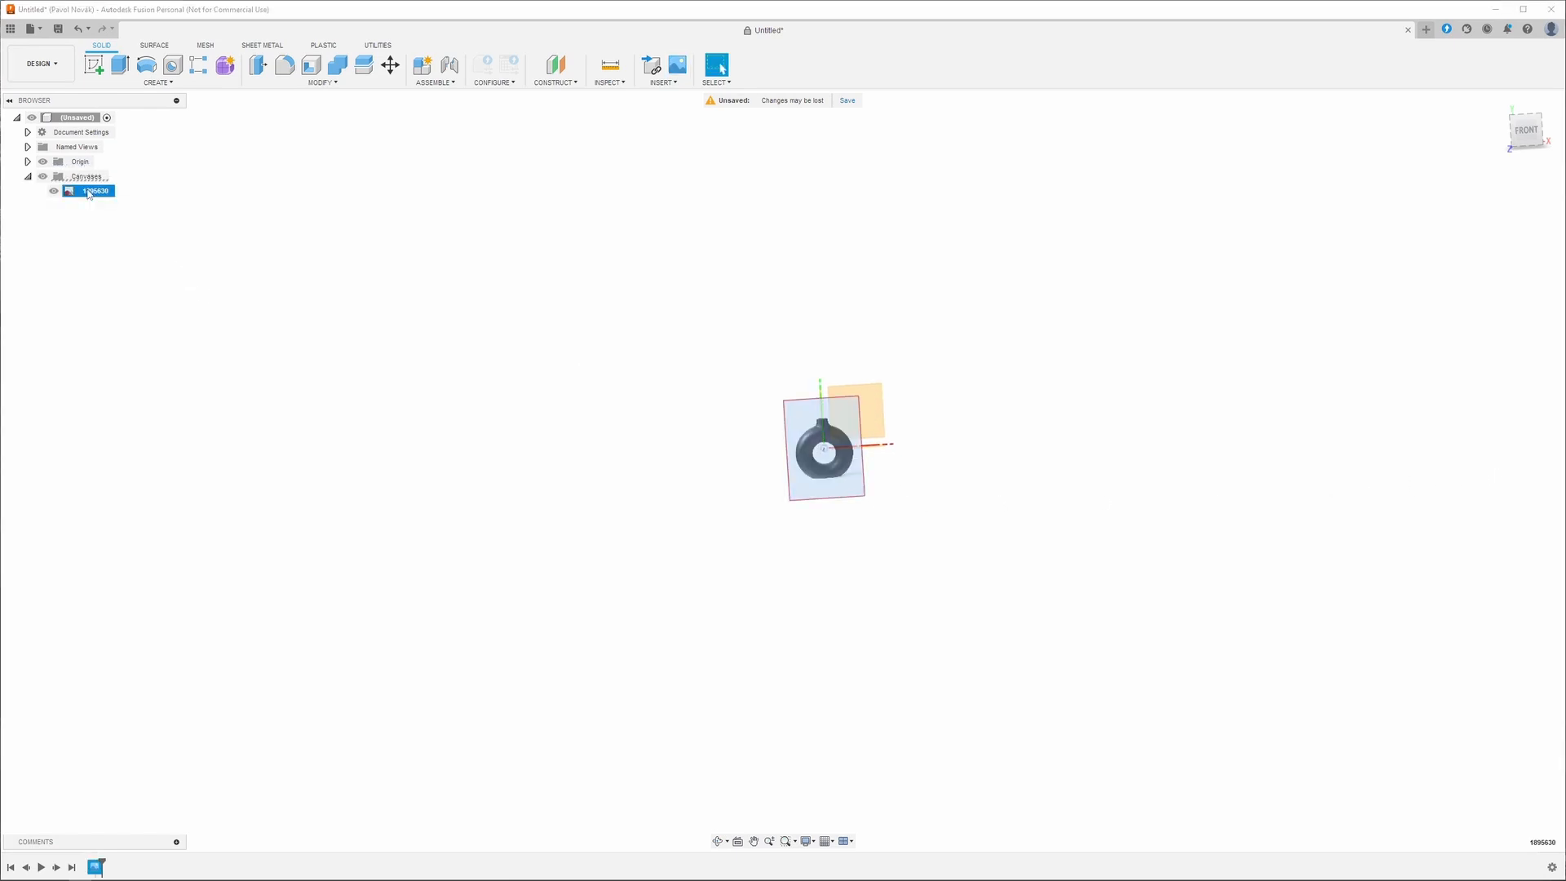
{"action": "right_click", "coordinate": [90, 194]}
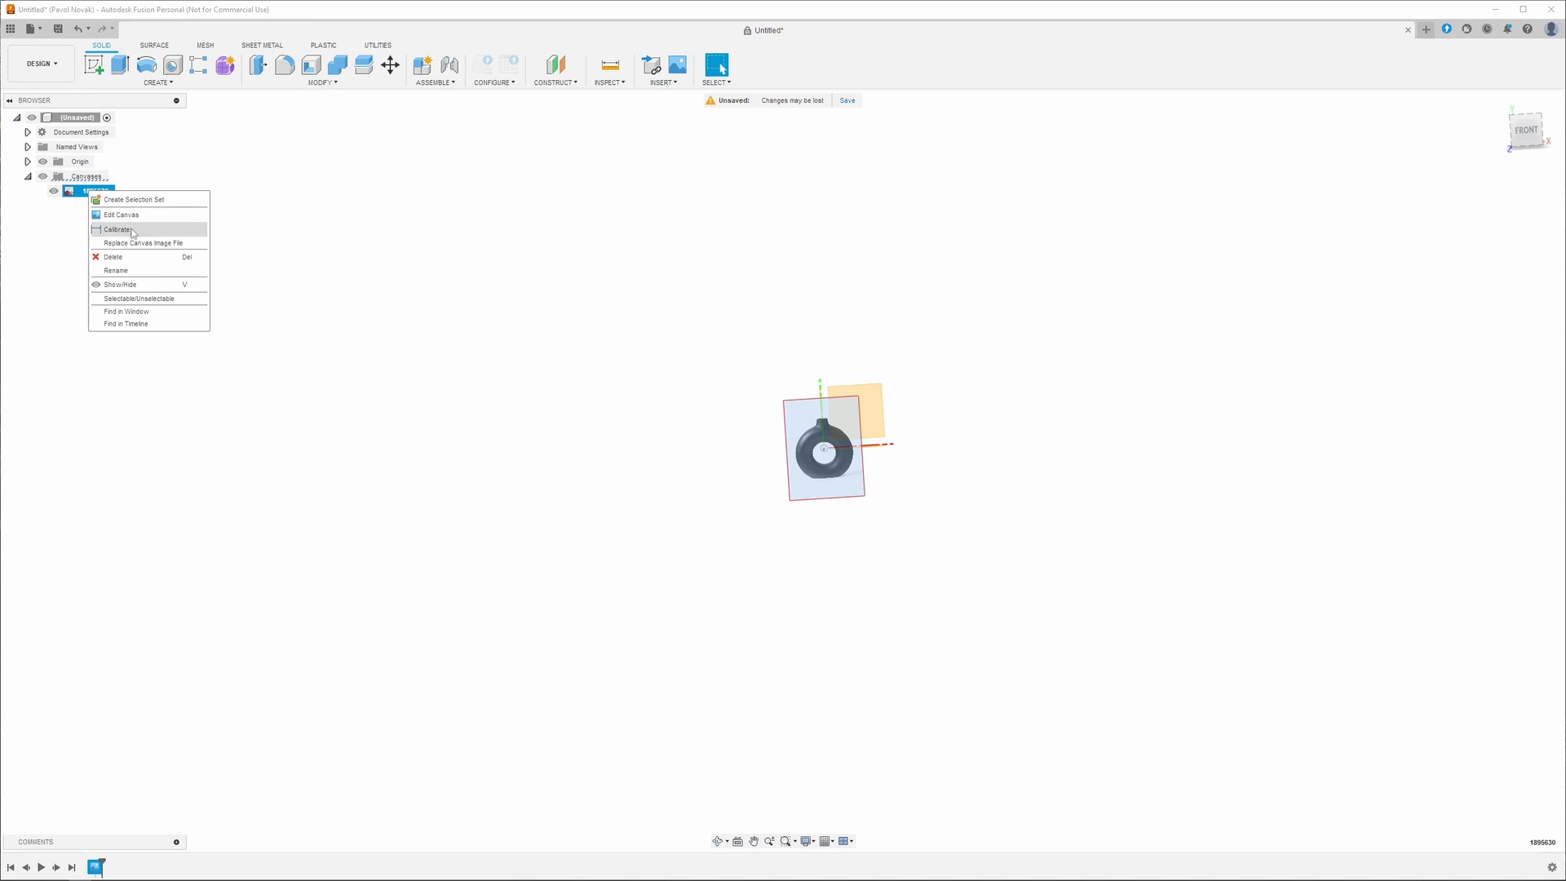
{"action": "left_click", "coordinate": [127, 233]}
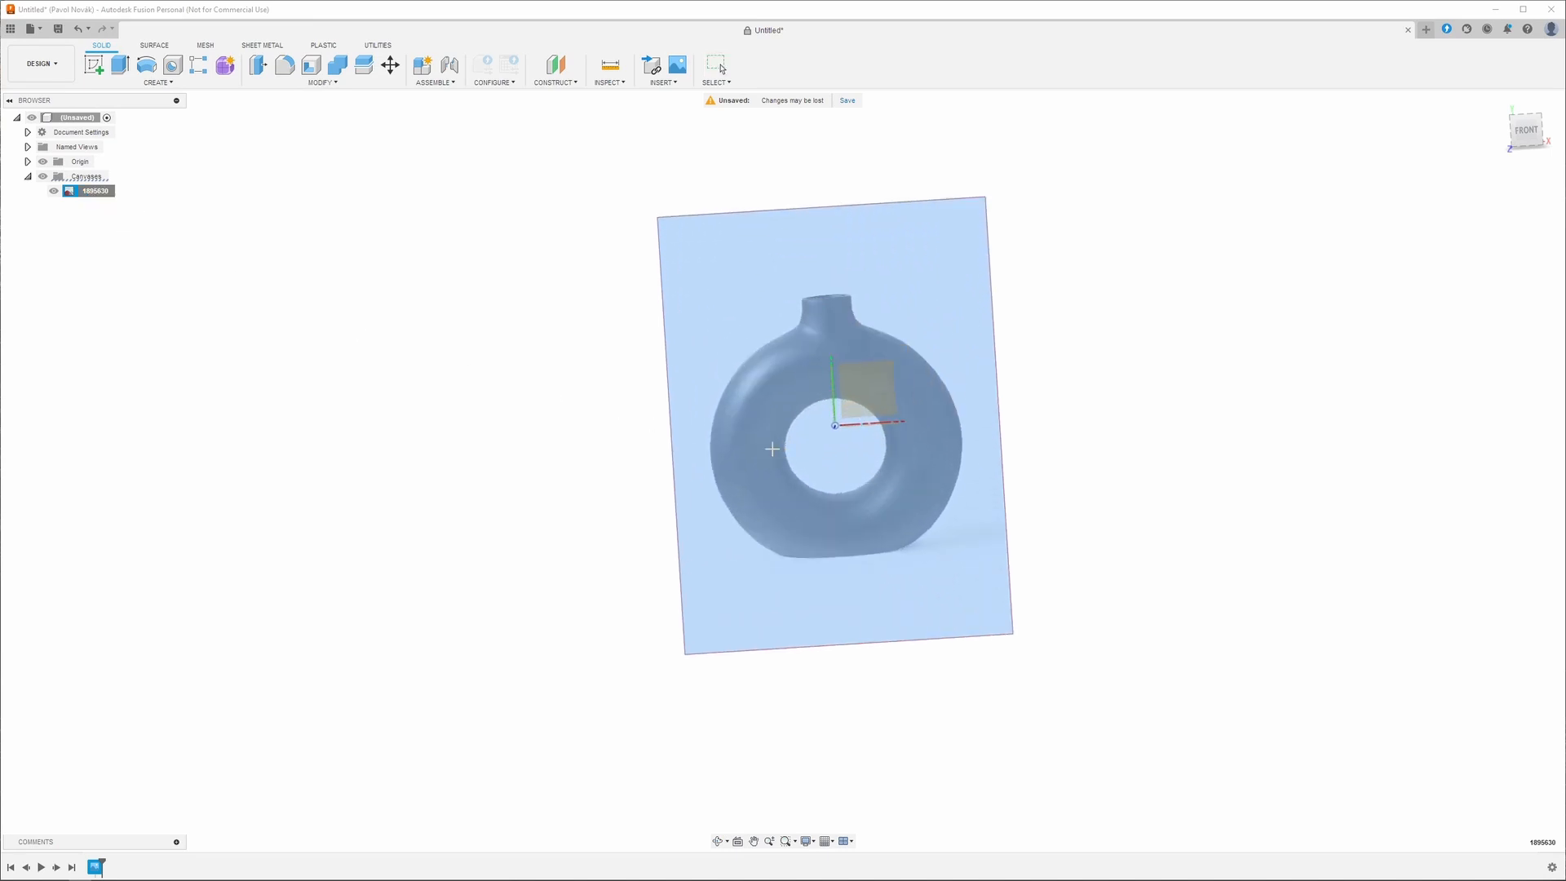
{"action": "left_click", "coordinate": [1526, 132]}
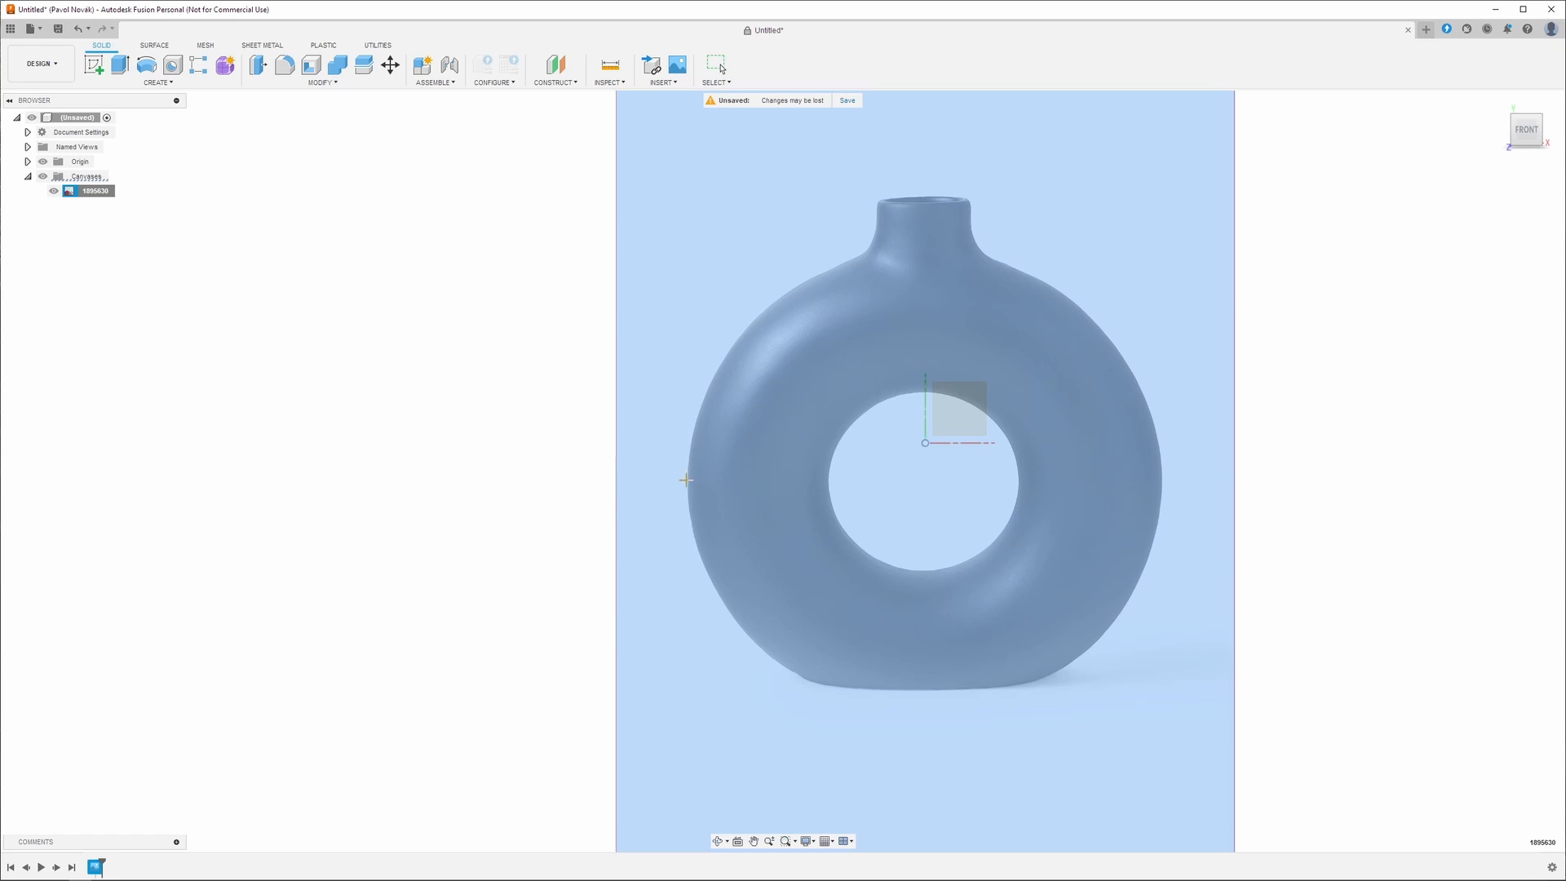
{"action": "left_click", "coordinate": [687, 480]}
{"action": "left_click", "coordinate": [1161, 483]}
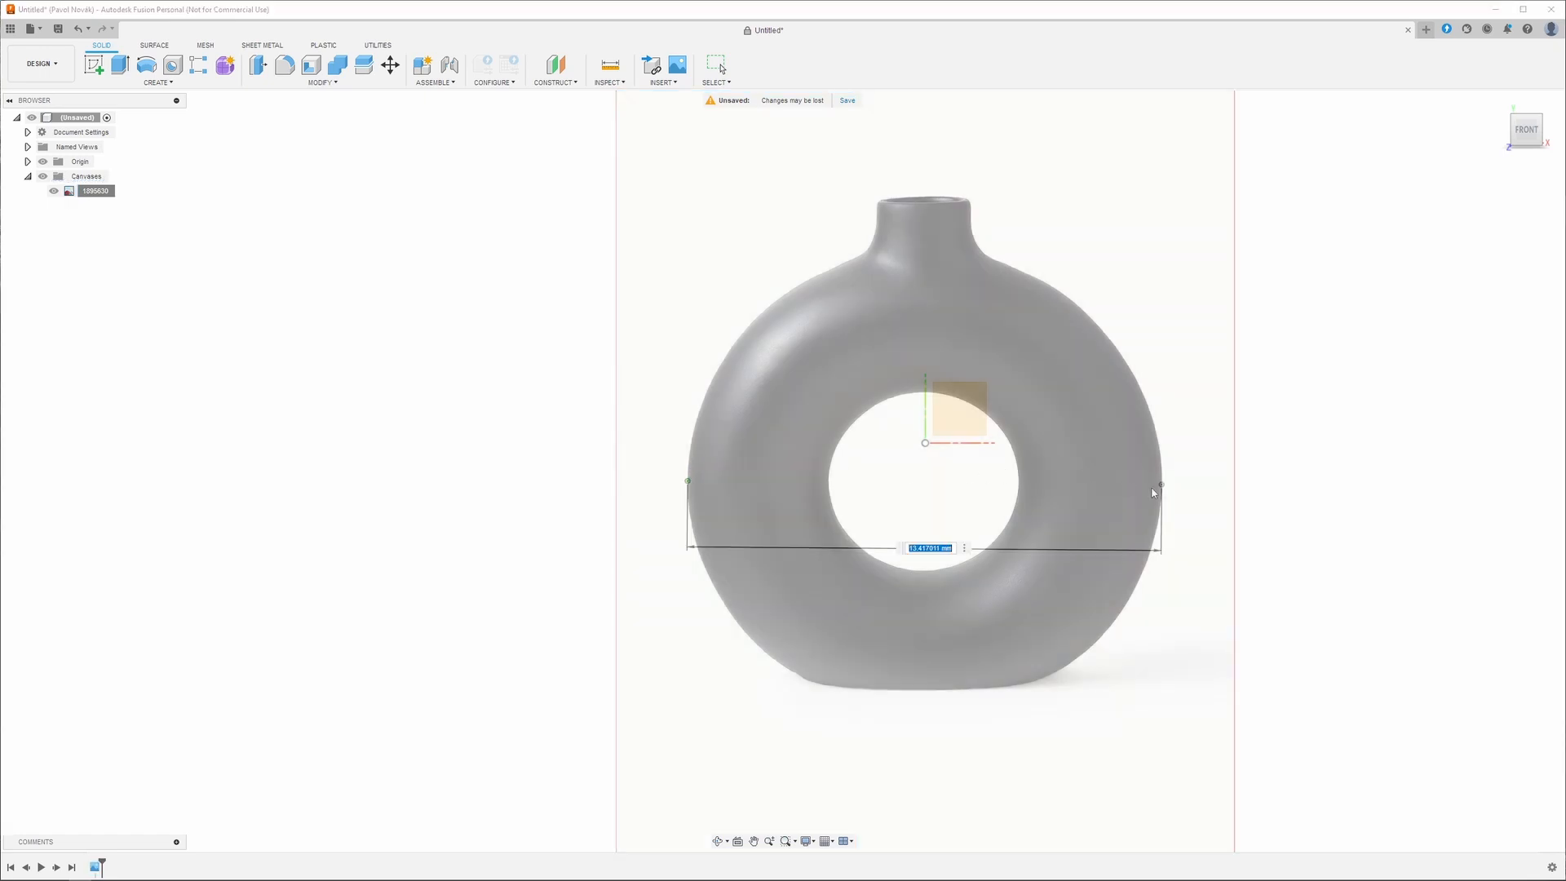
{"action": "type", "text": "310"}
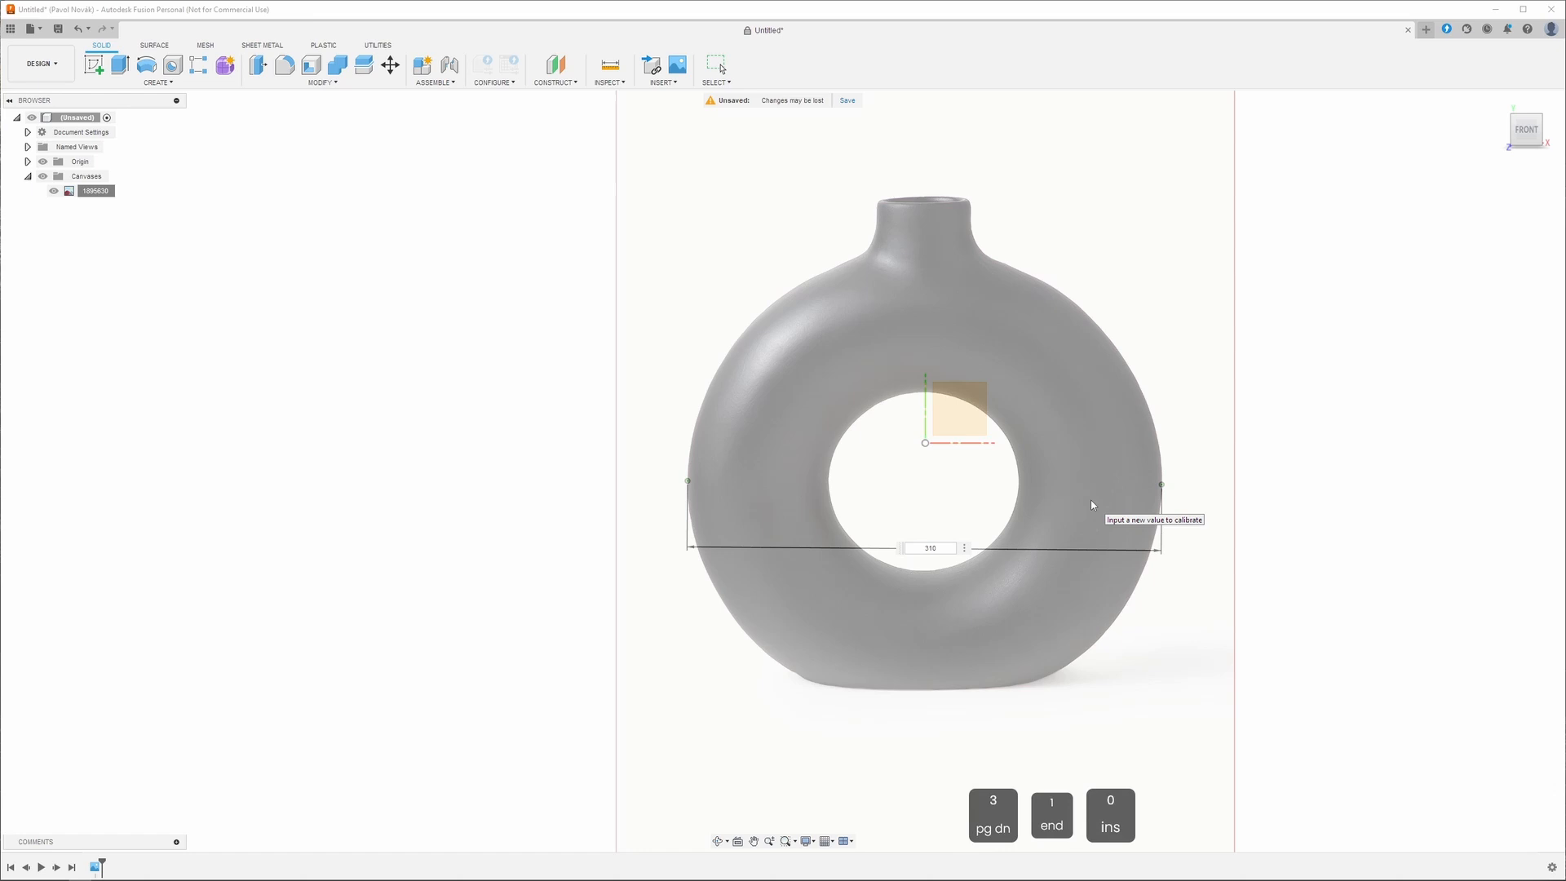
{"action": "key", "text": "Return"}
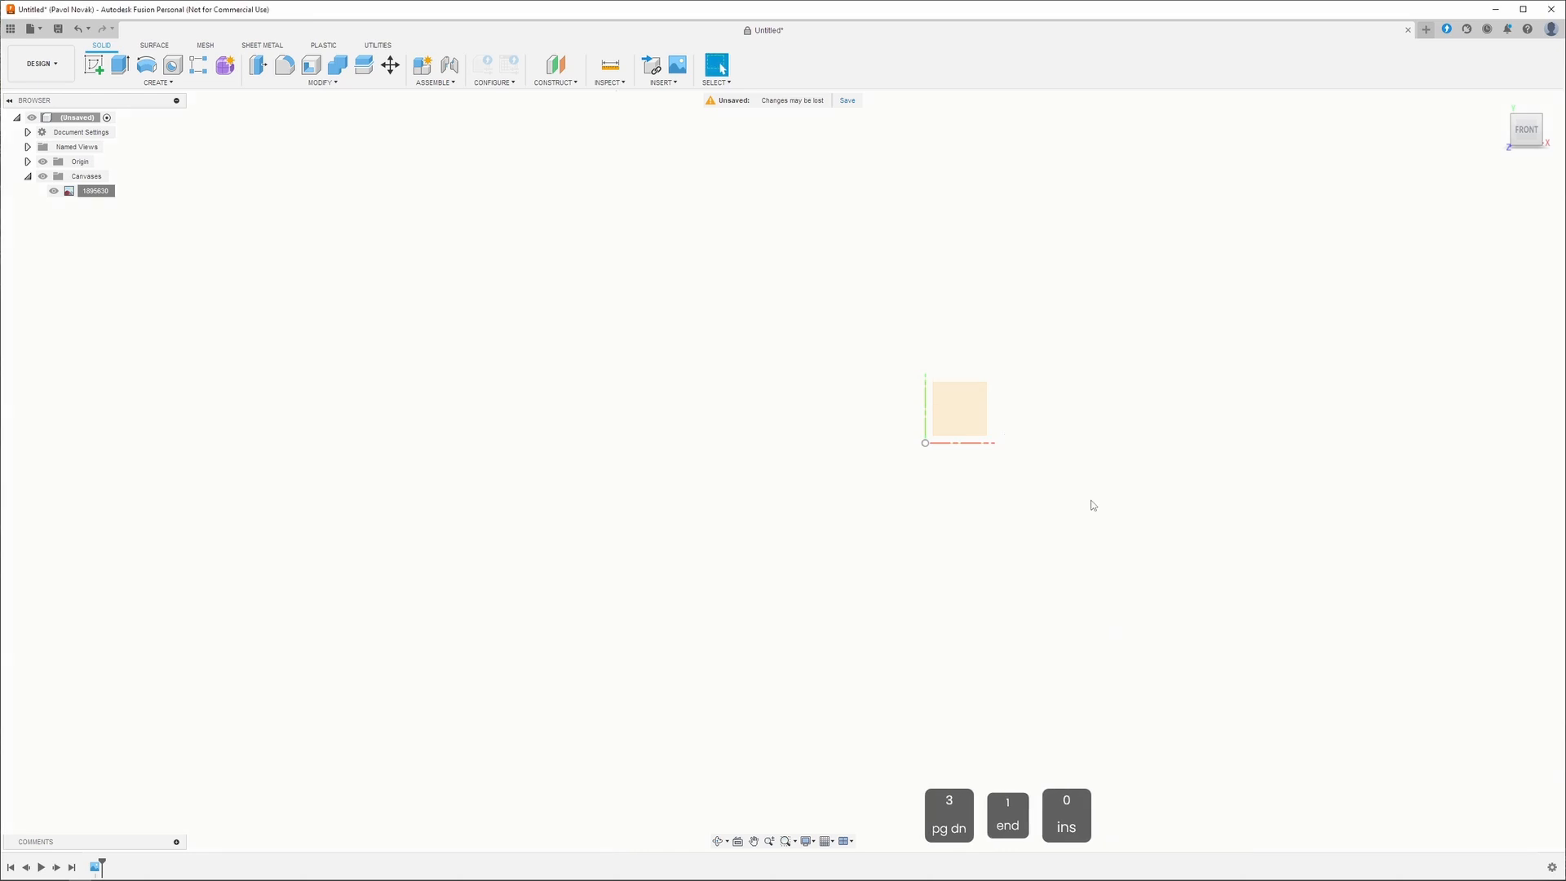
{"action": "scroll", "coordinate": [987, 534], "scroll_direction": "down", "scroll_amount": 8}
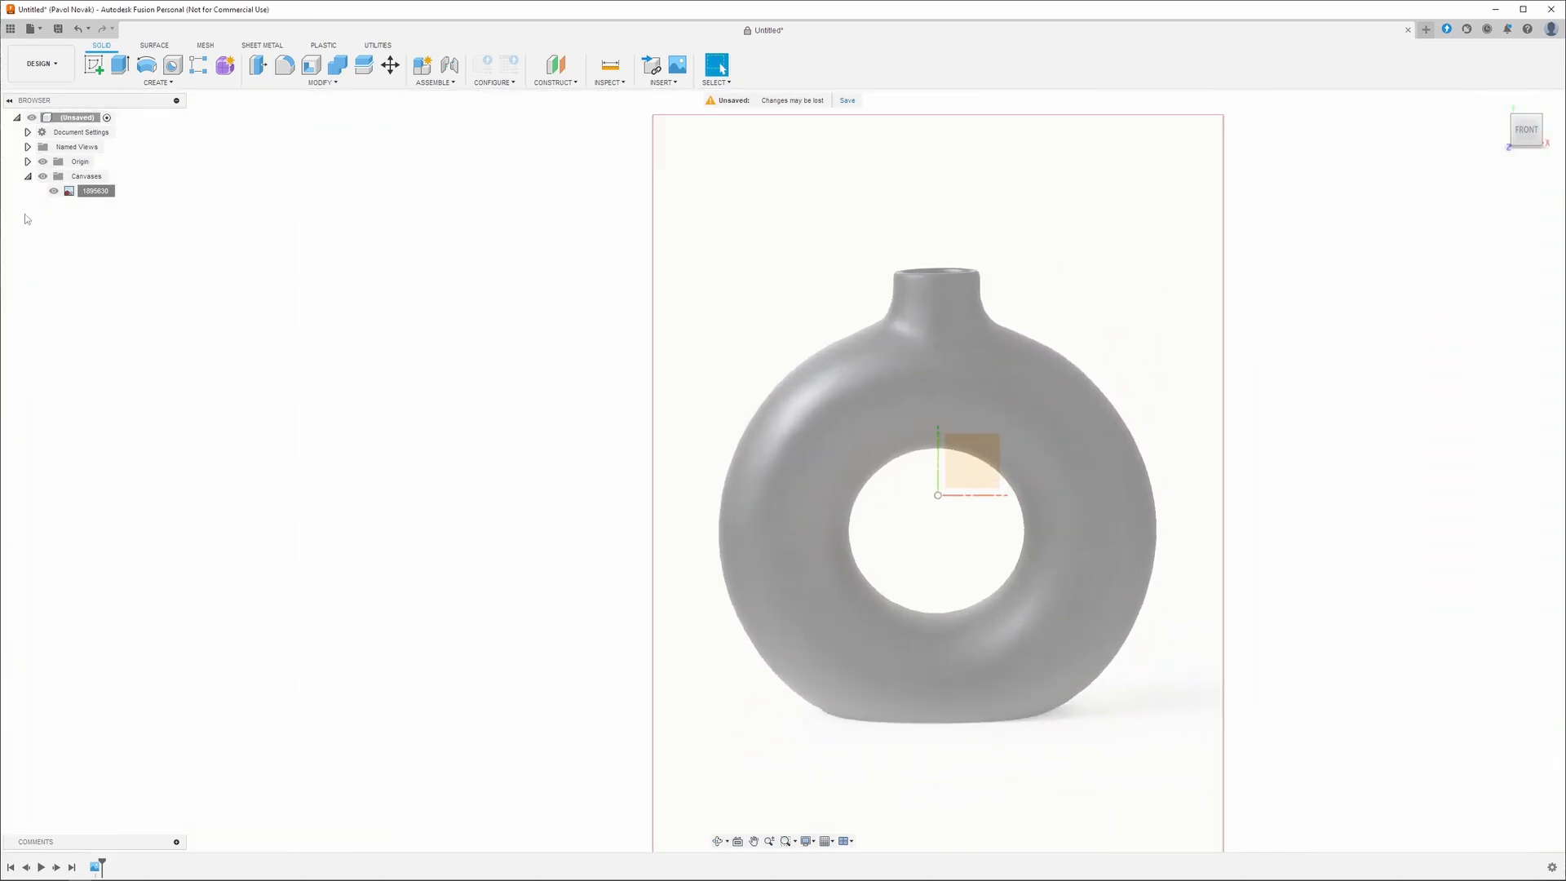
Edit the canvas position to X 0.433 mm and Y 24.275 mm so the vase's central hole is centred on the origin.
{"action": "right_click", "coordinate": [91, 195]}
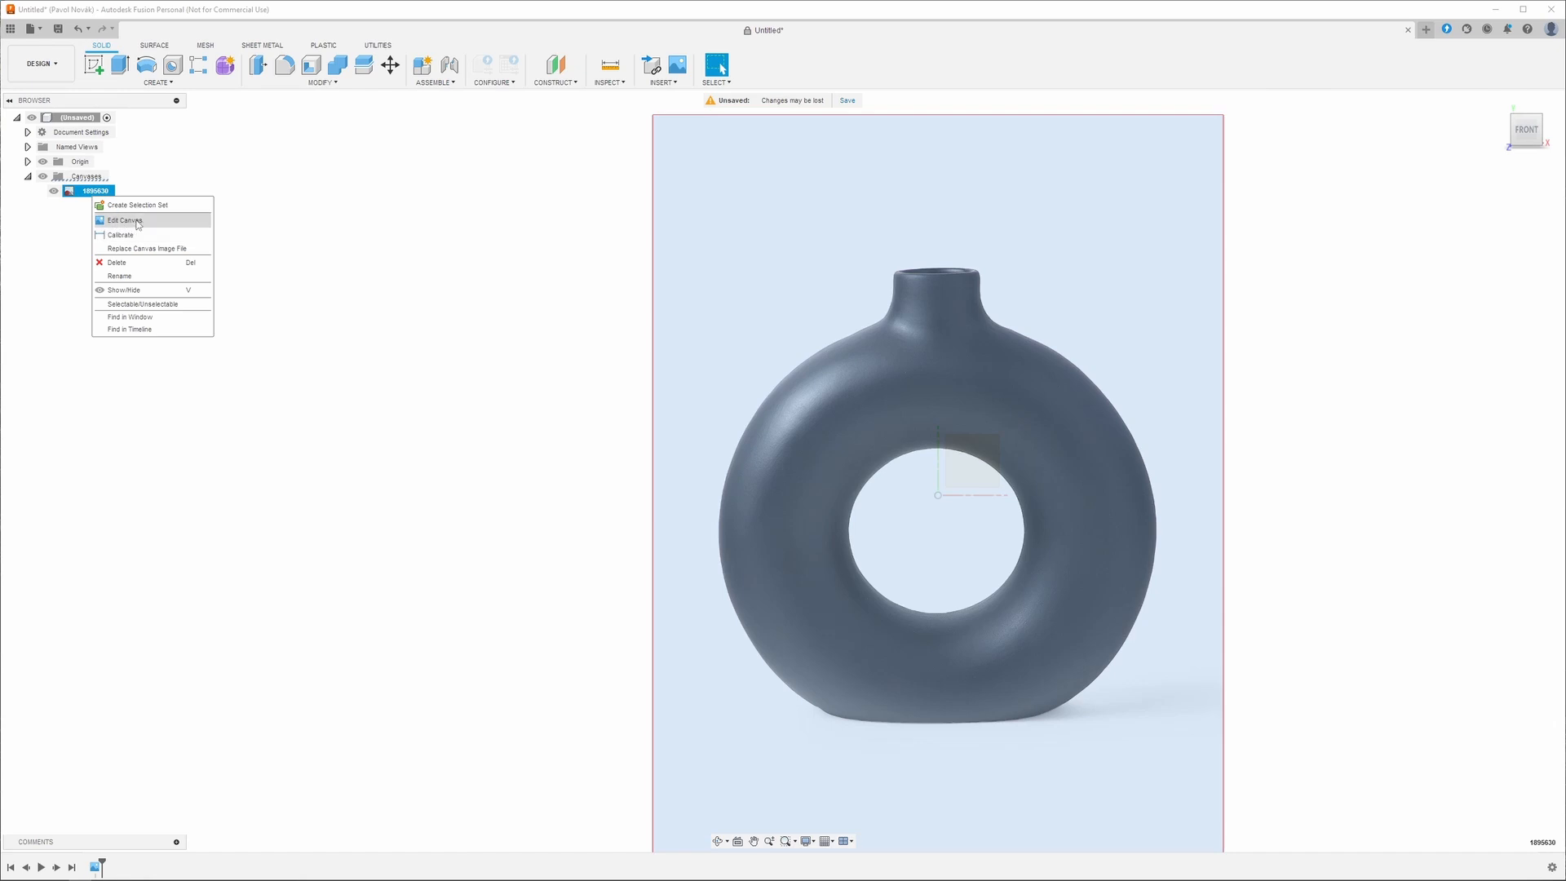
{"action": "left_click", "coordinate": [124, 220]}
{"action": "left_click_drag", "start_coordinate": [954, 479], "coordinate": [955, 446]}
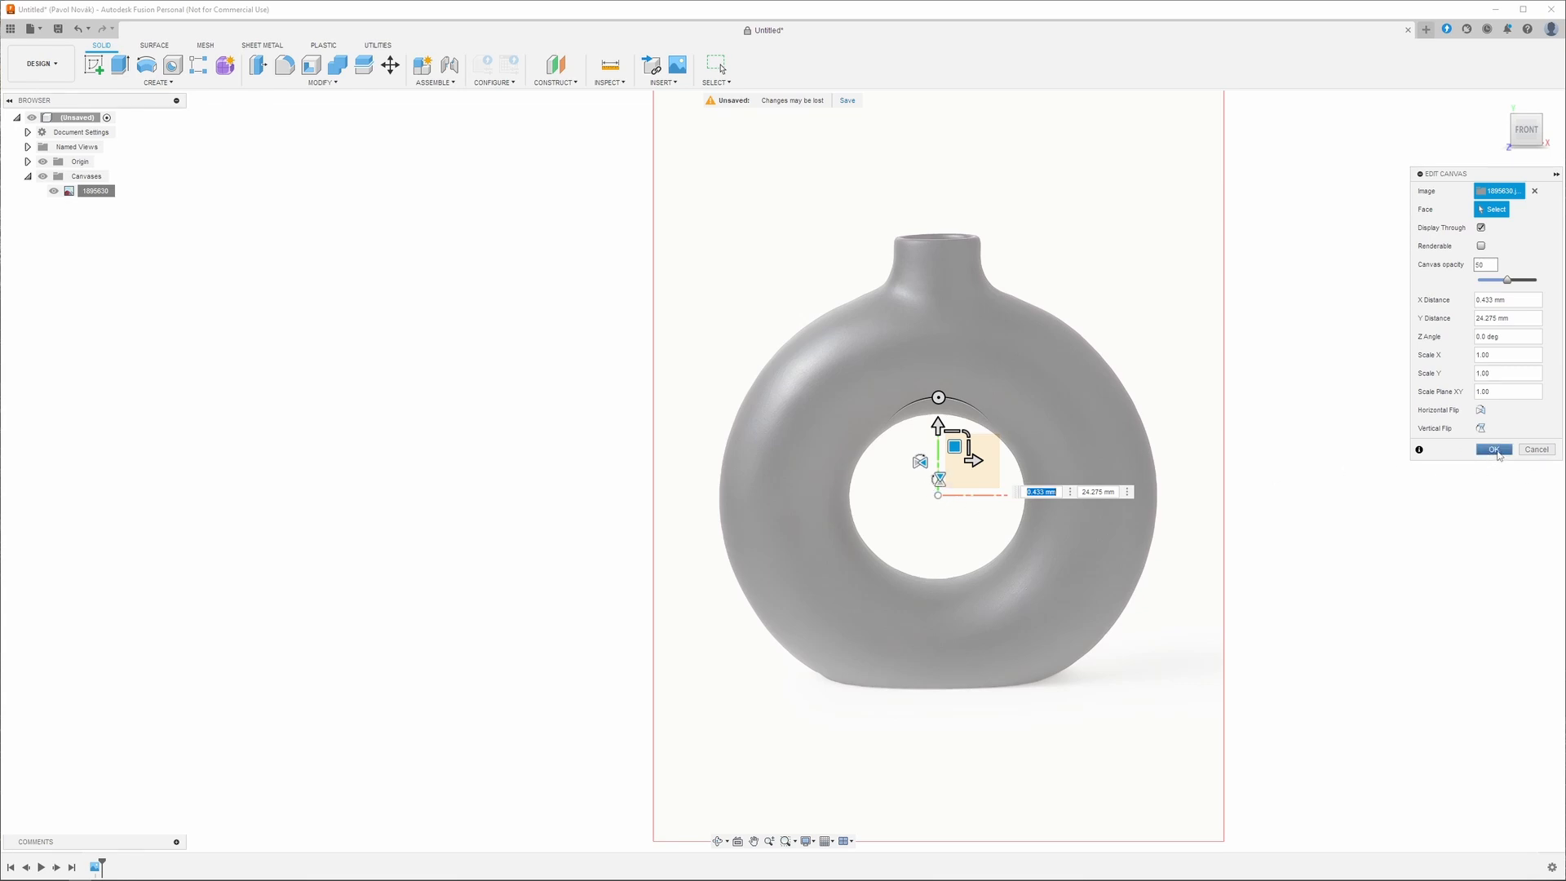
{"action": "left_click", "coordinate": [1495, 450]}
{"action": "scroll", "coordinate": [1305, 392], "scroll_direction": "up", "scroll_amount": 2}
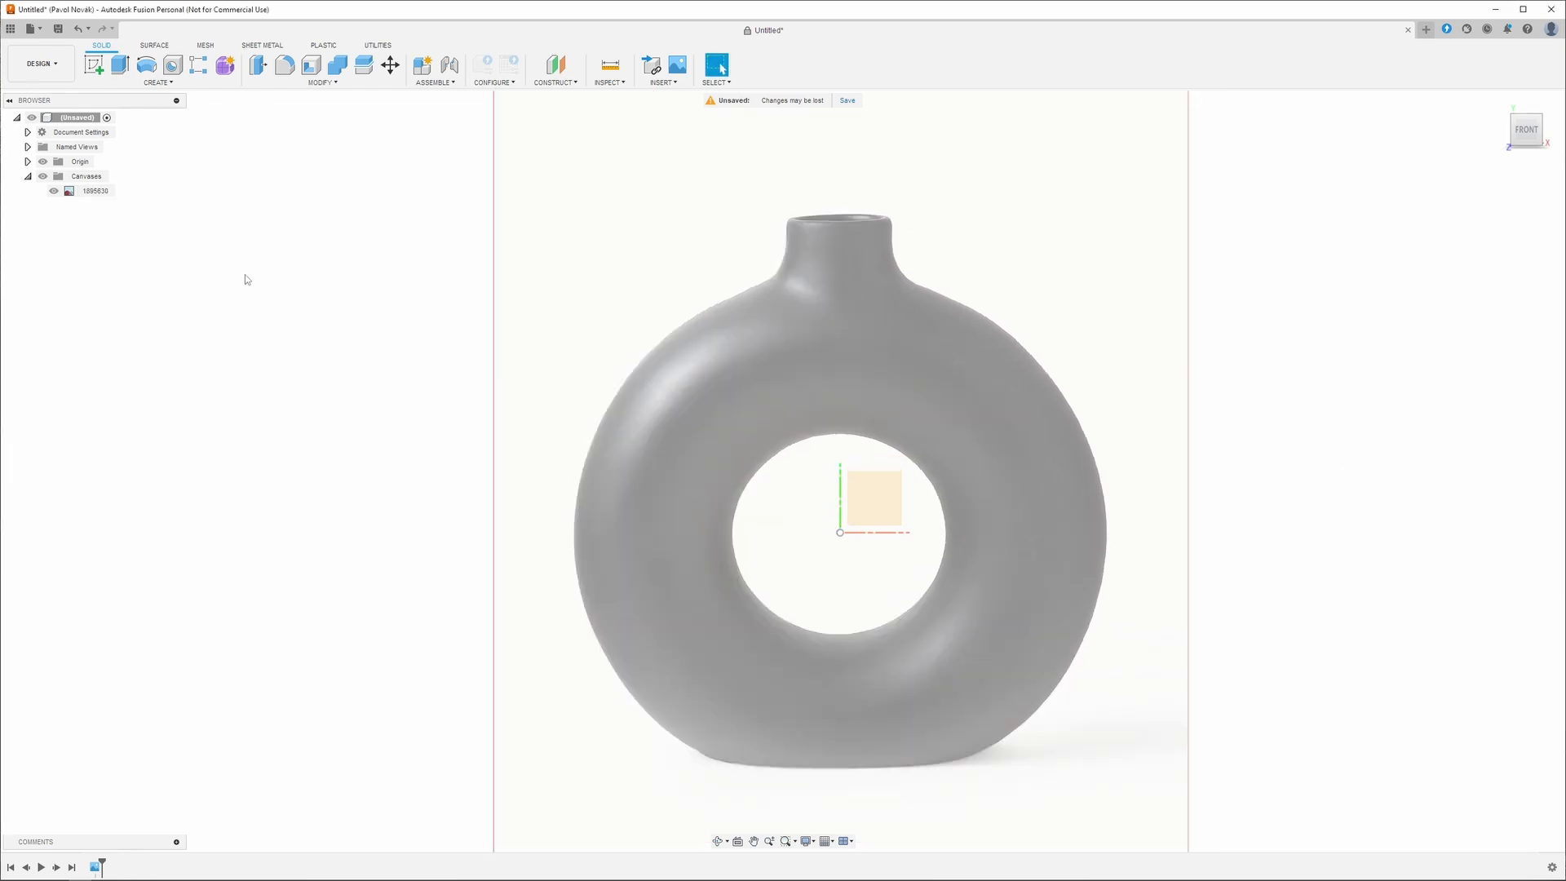
Start a sketch on the XY plane and draw a circle about 121 mm in diameter from the origin, tracing the vase's central hole.
{"action": "left_click", "coordinate": [97, 68]}
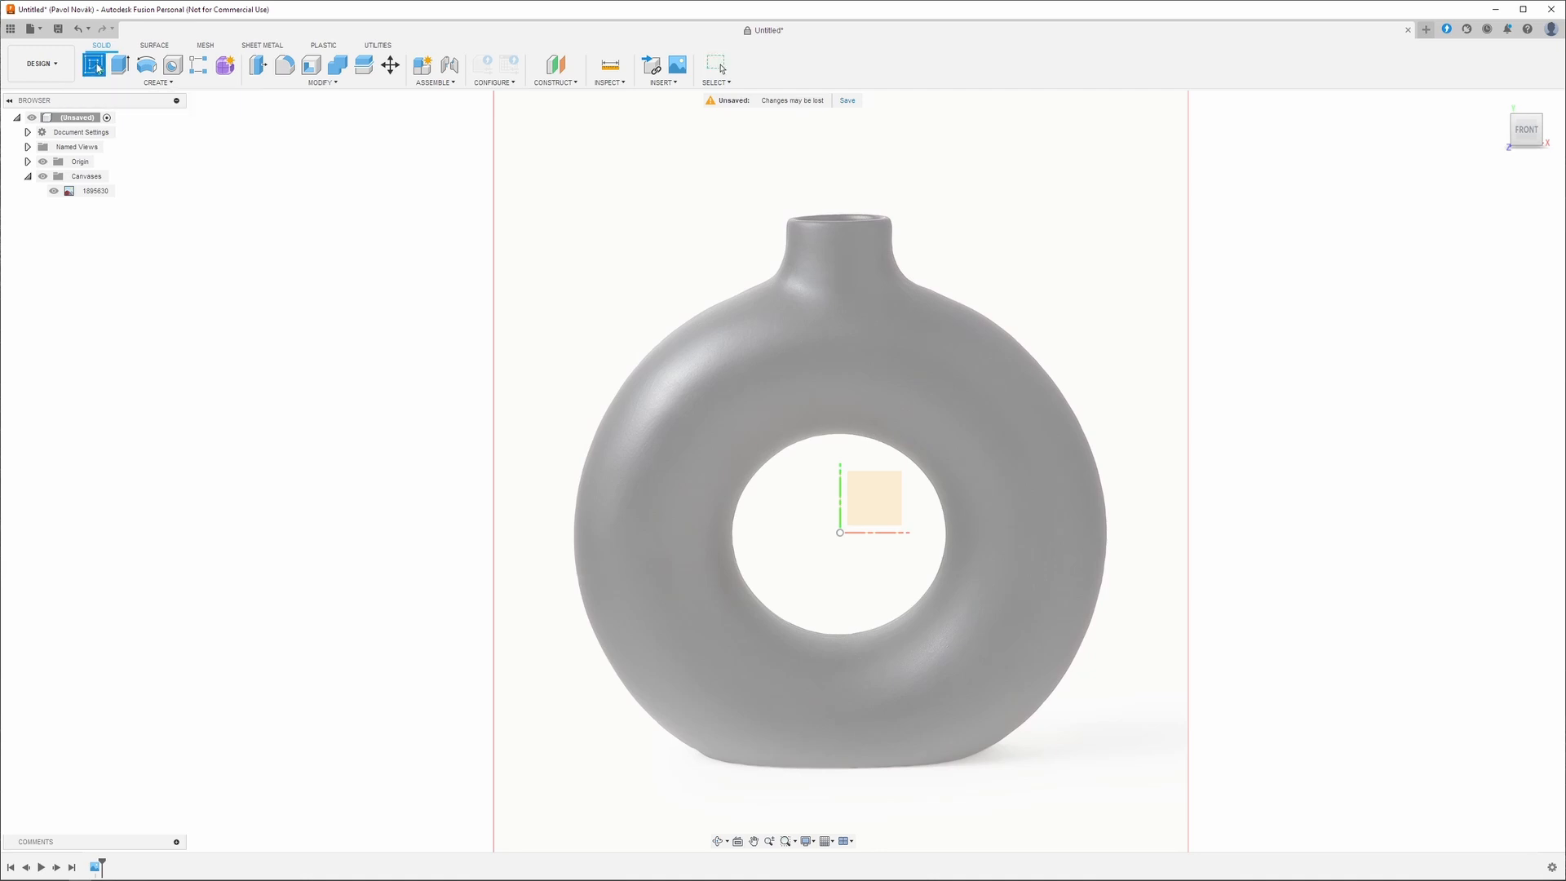
{"action": "left_click", "coordinate": [869, 504]}
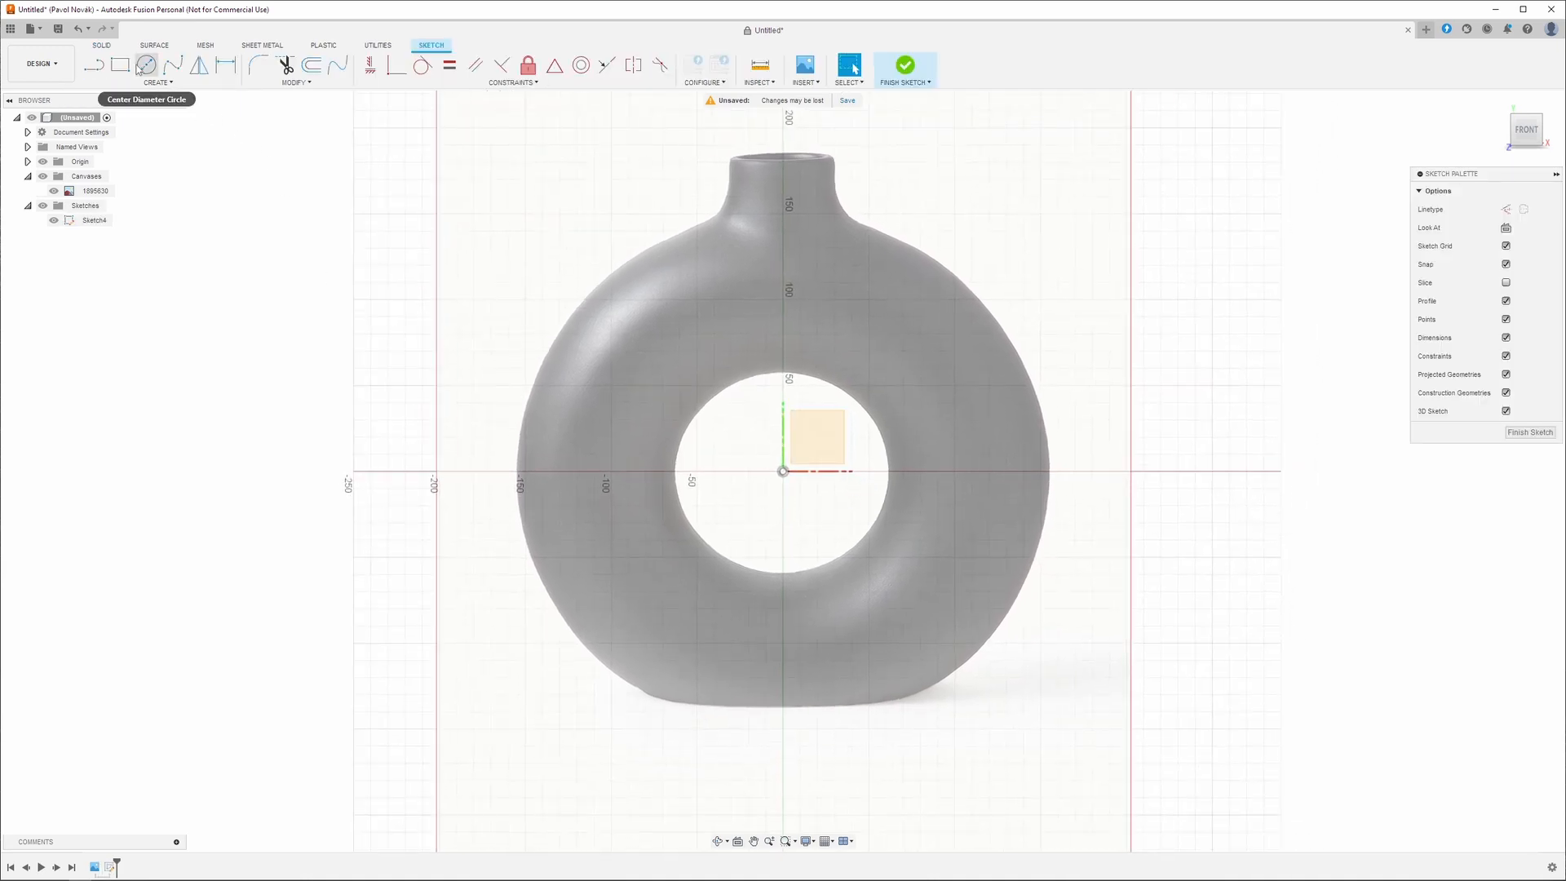
{"action": "left_click", "coordinate": [145, 65]}
{"action": "scroll", "coordinate": [776, 457], "scroll_direction": "up", "scroll_amount": 3}
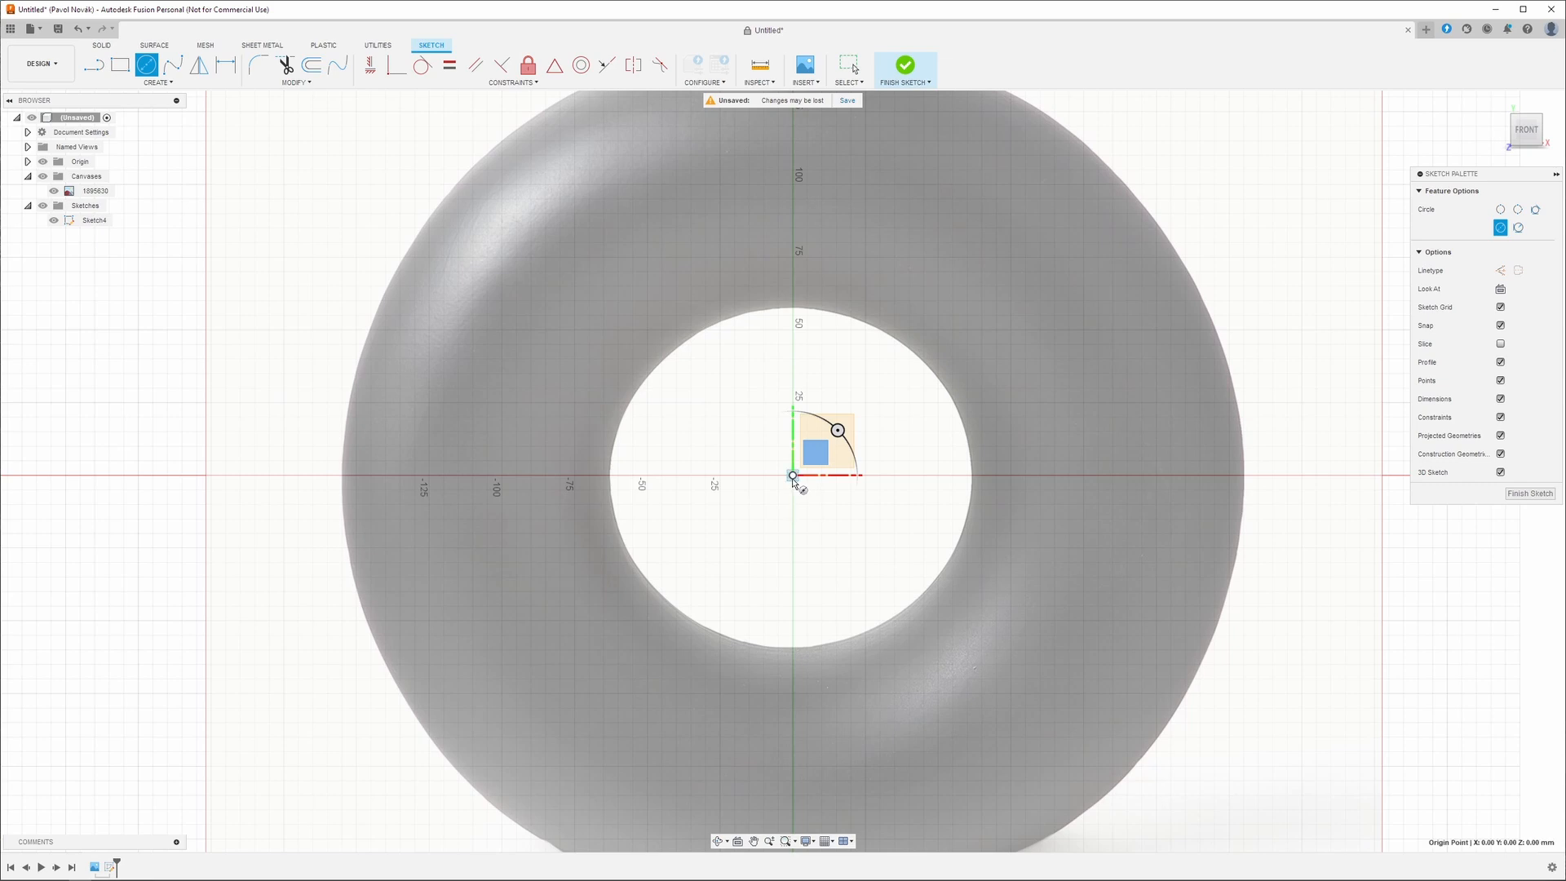
{"action": "left_click", "coordinate": [793, 475]}
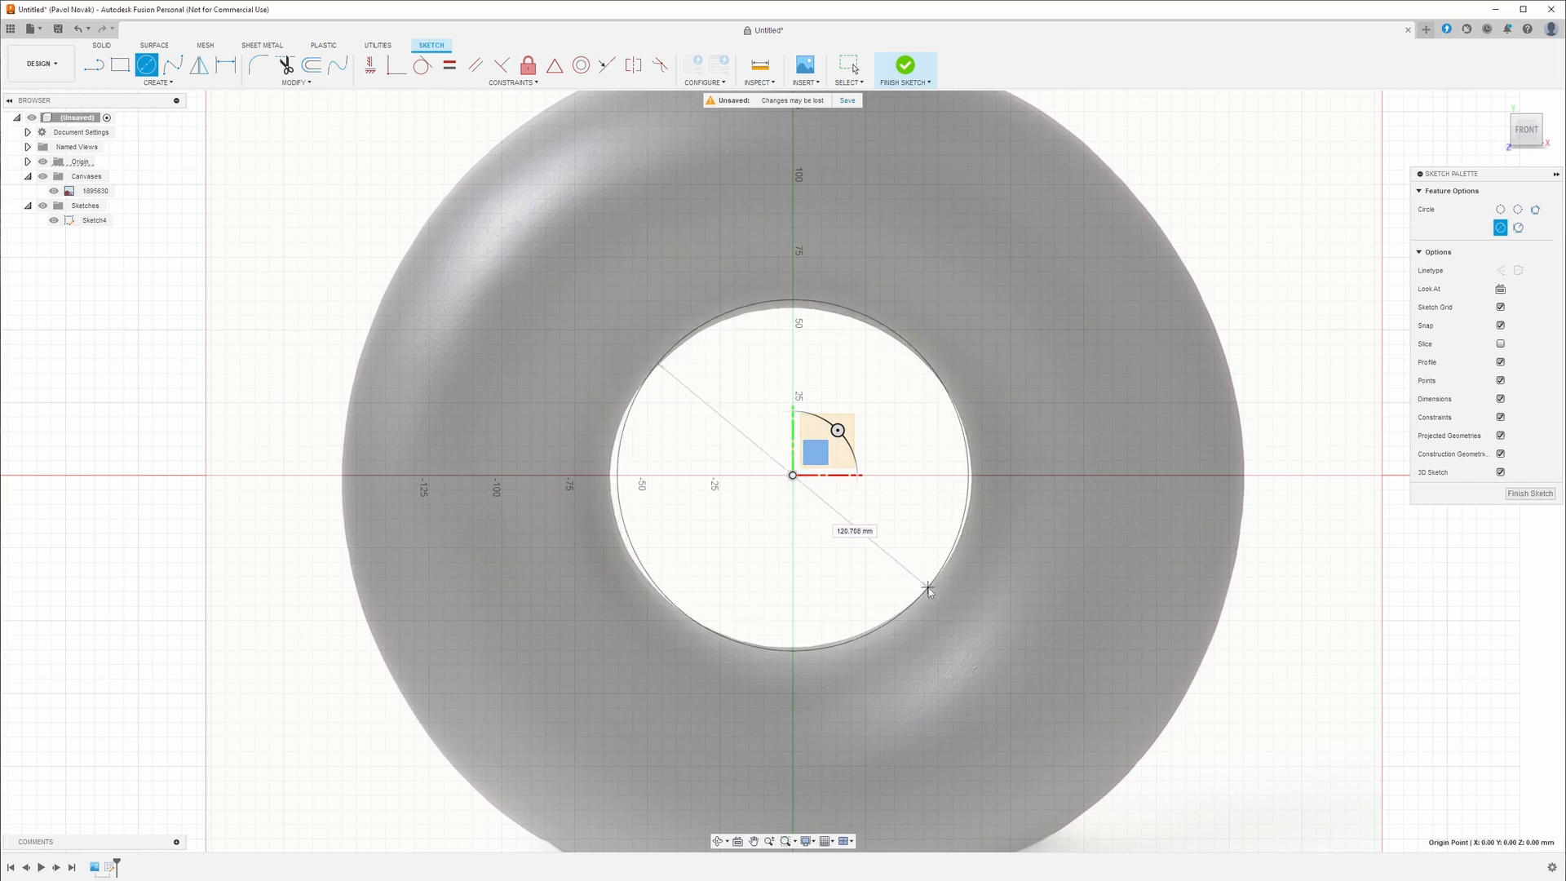
{"action": "right_click", "coordinate": [917, 596]}
{"action": "key", "text": "Escape"}
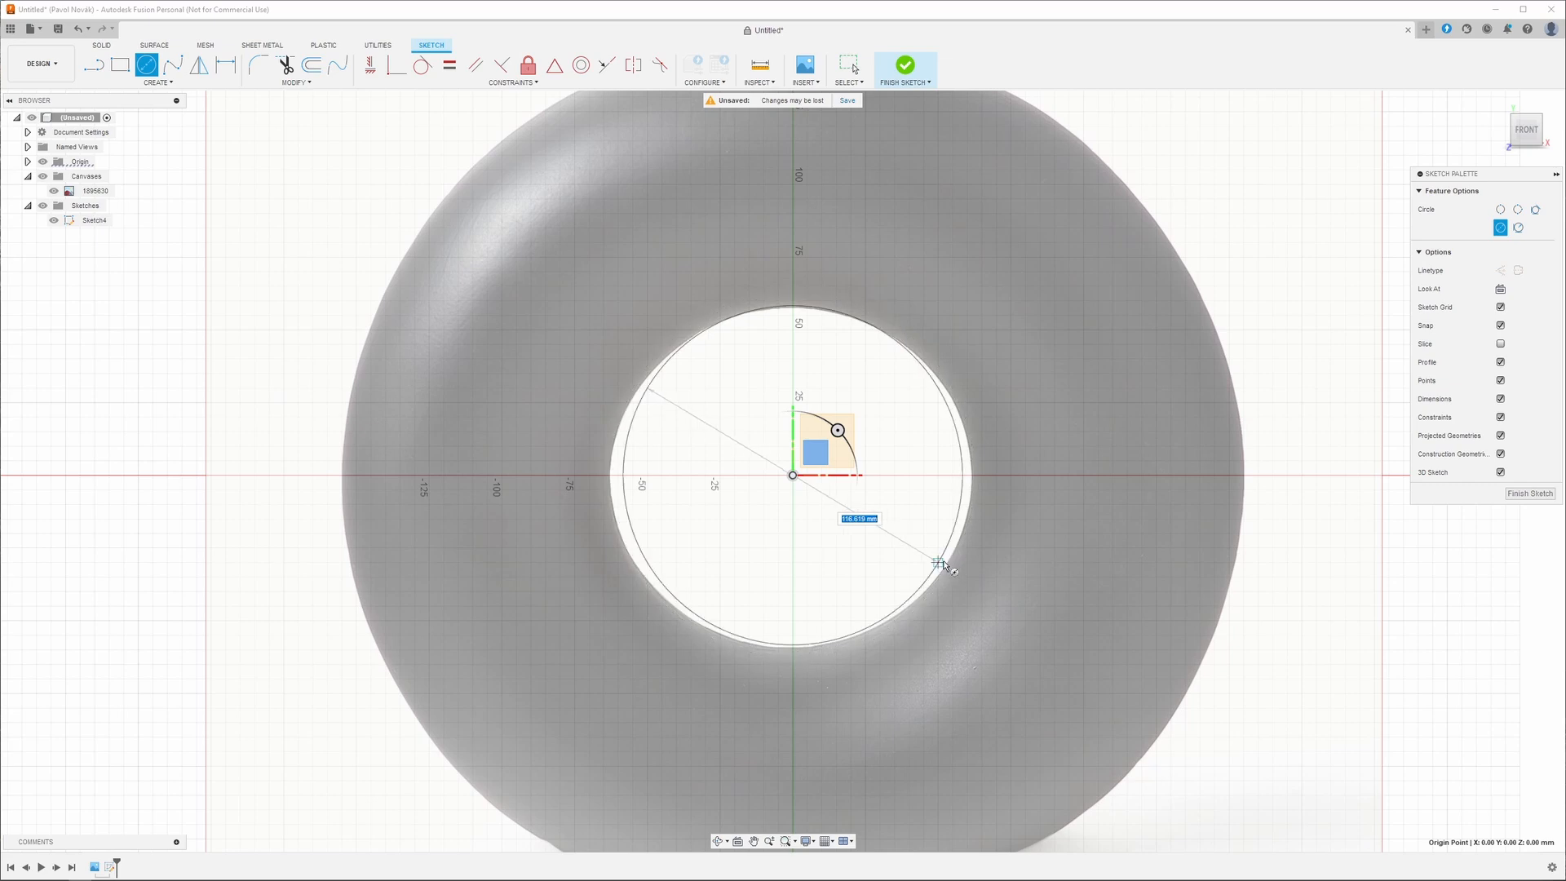
{"action": "left_click", "coordinate": [946, 563]}
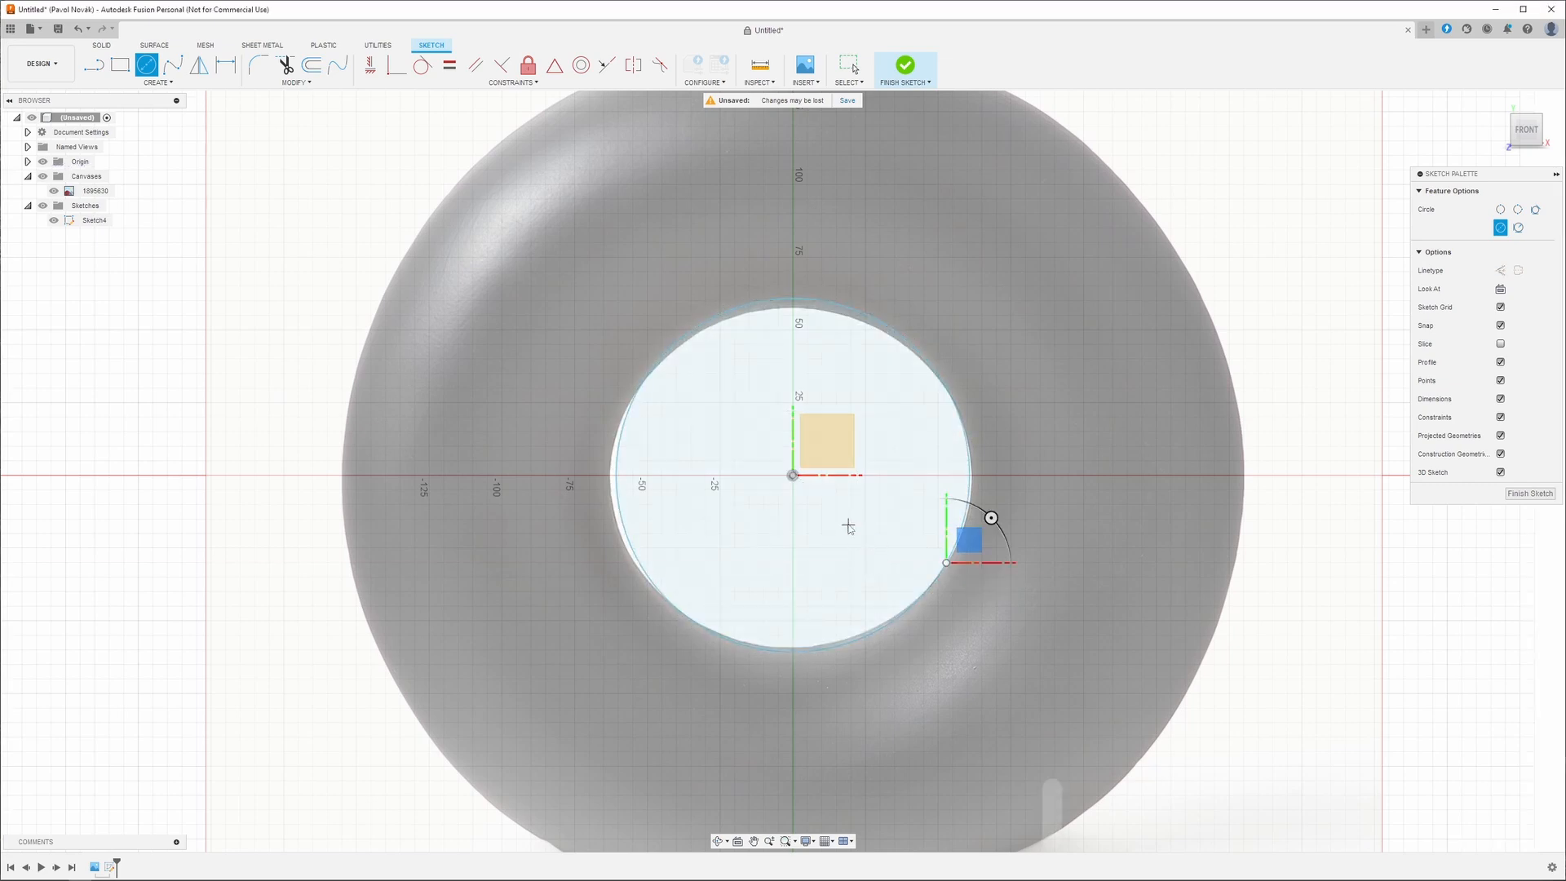
{"action": "key", "text": "Escape"}
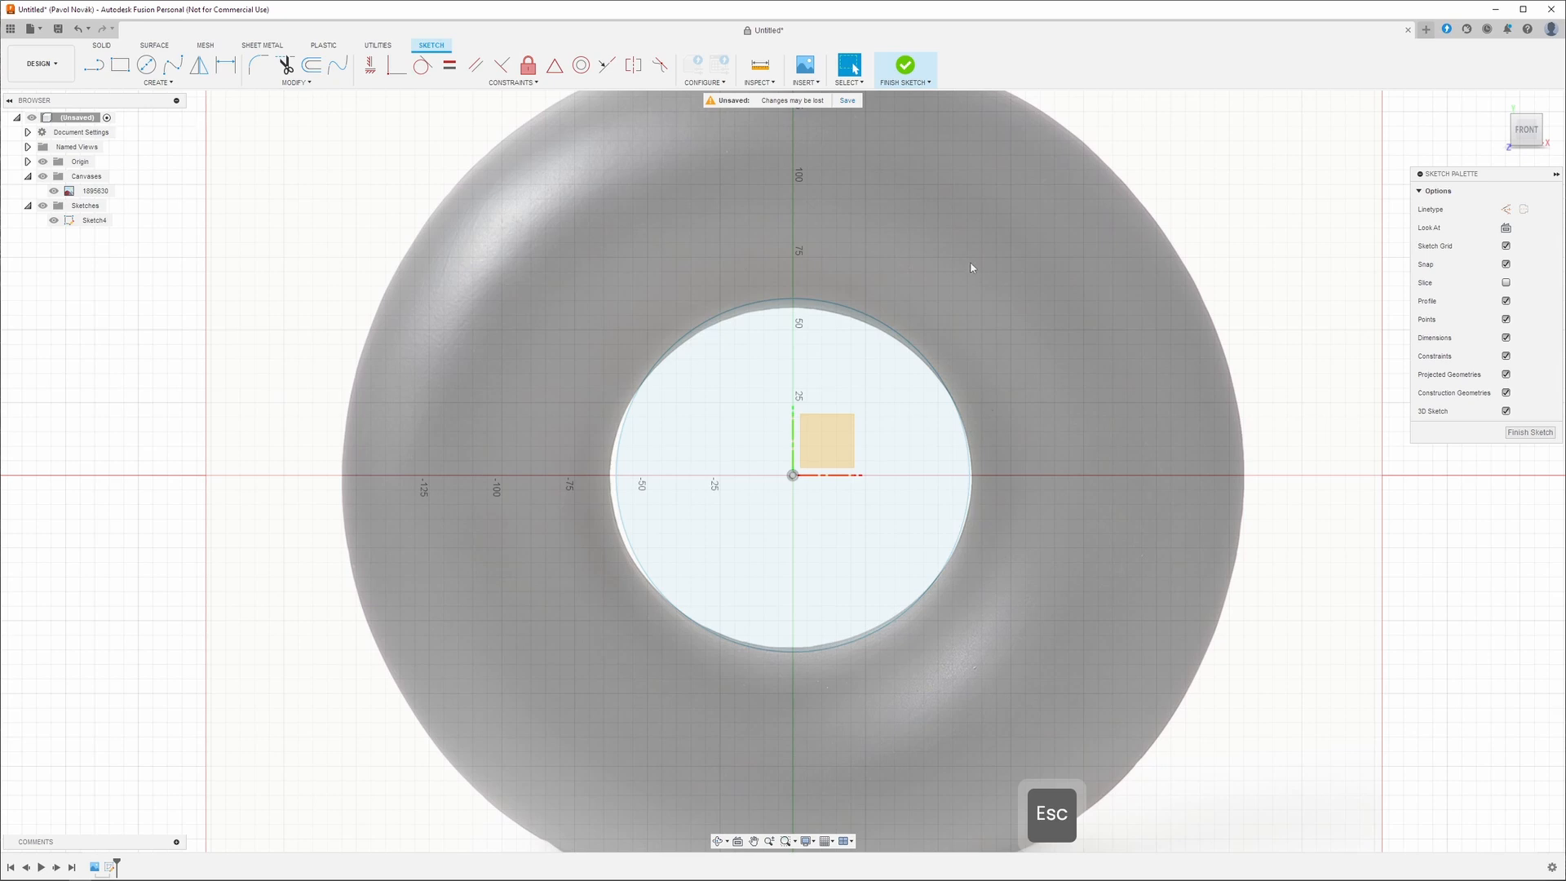
Dimension the circle traced around the vase's central hole to a diameter of 120 mm.
{"action": "key", "text": "d"}
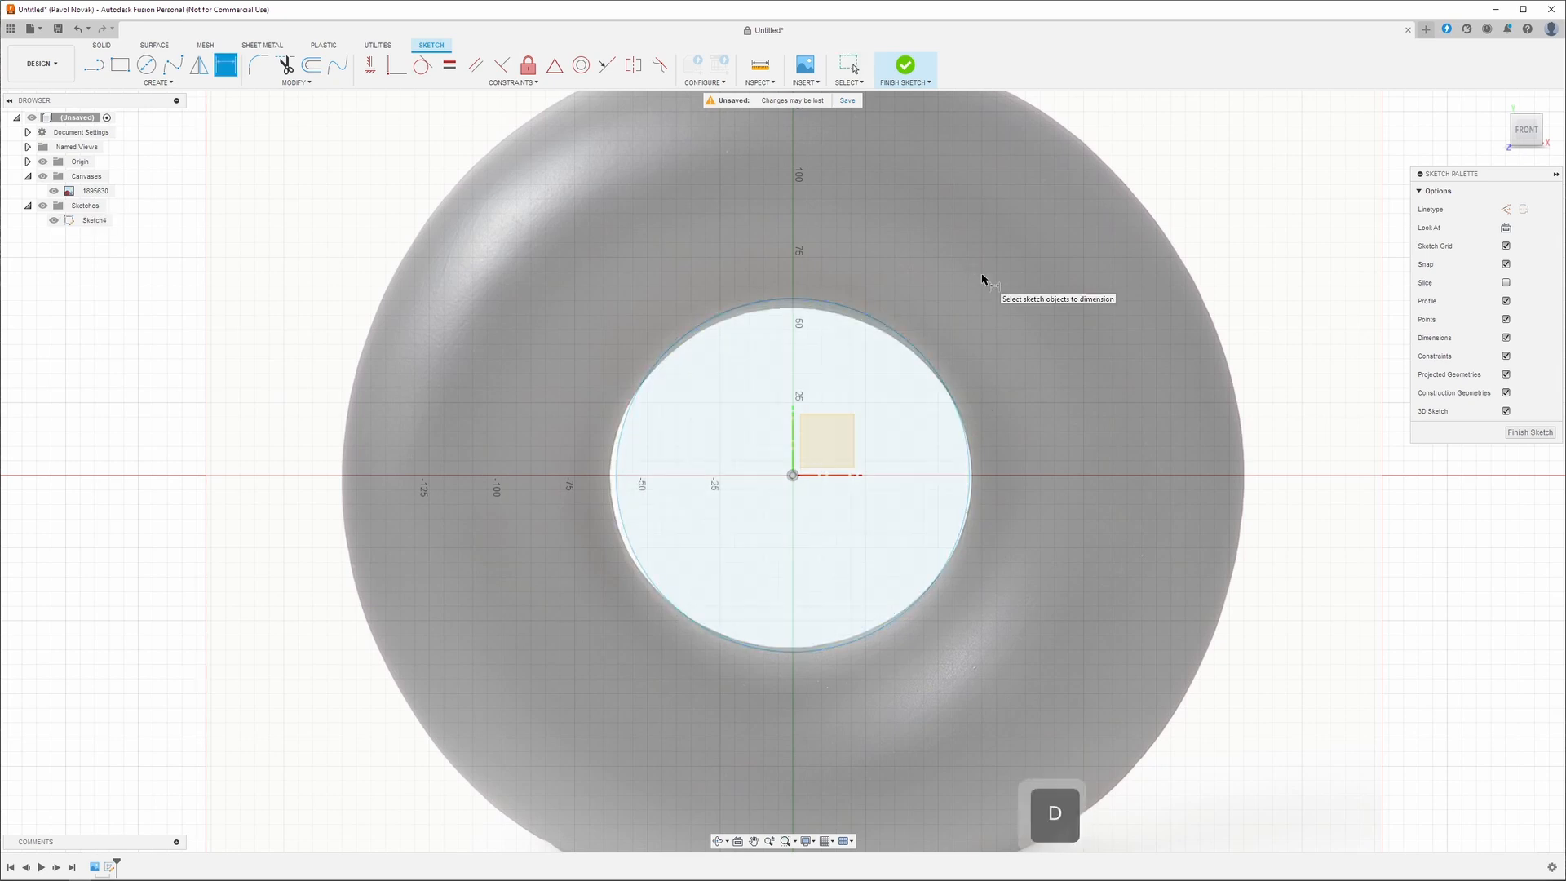
{"action": "left_click", "coordinate": [966, 510]}
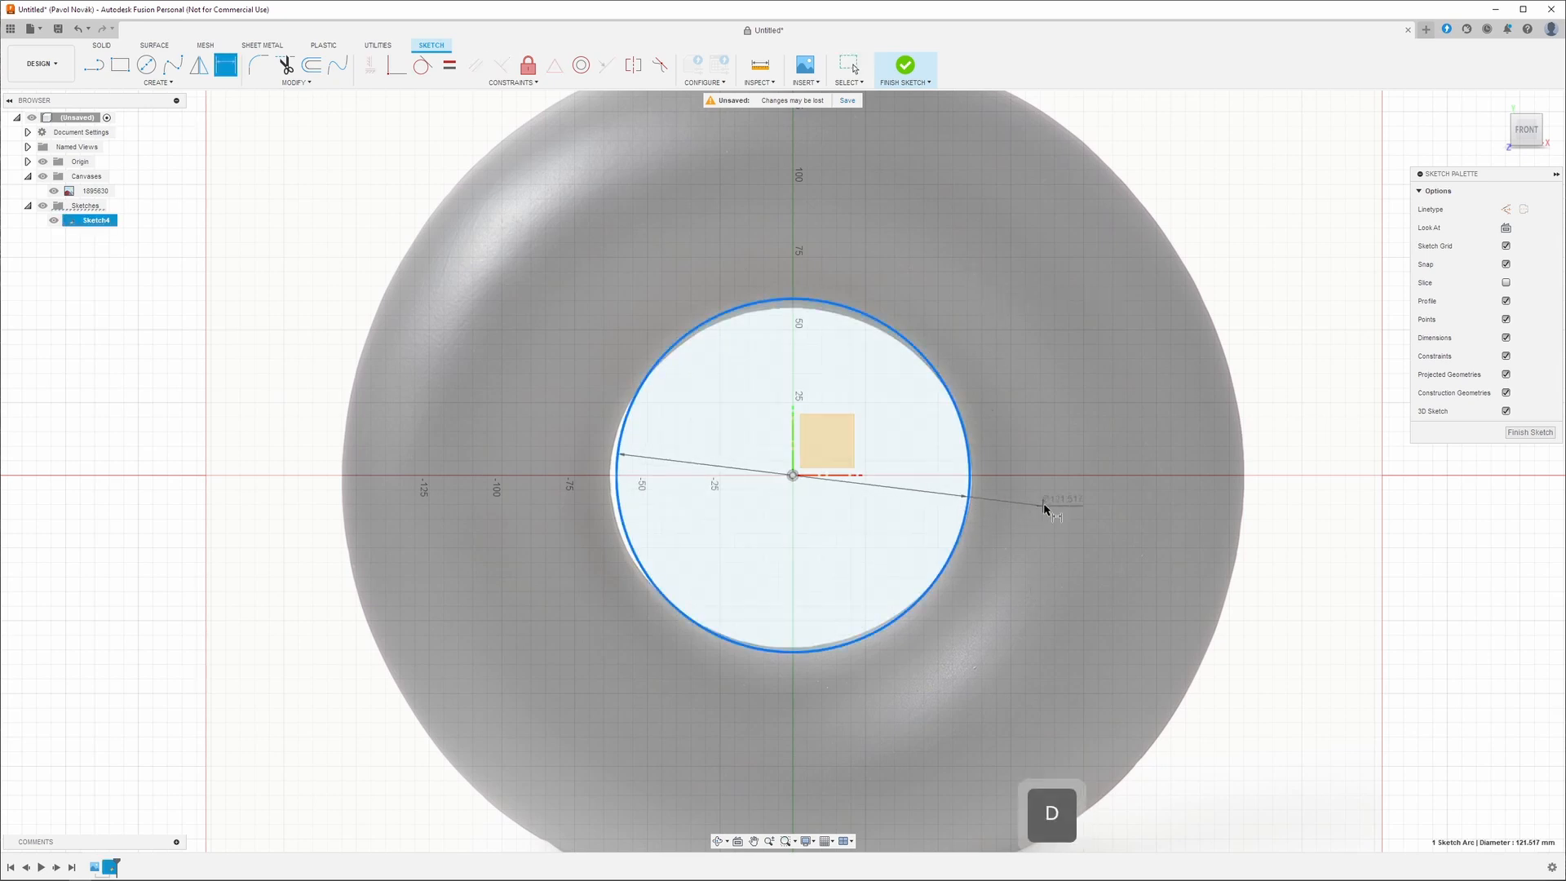
{"action": "left_click", "coordinate": [1043, 514]}
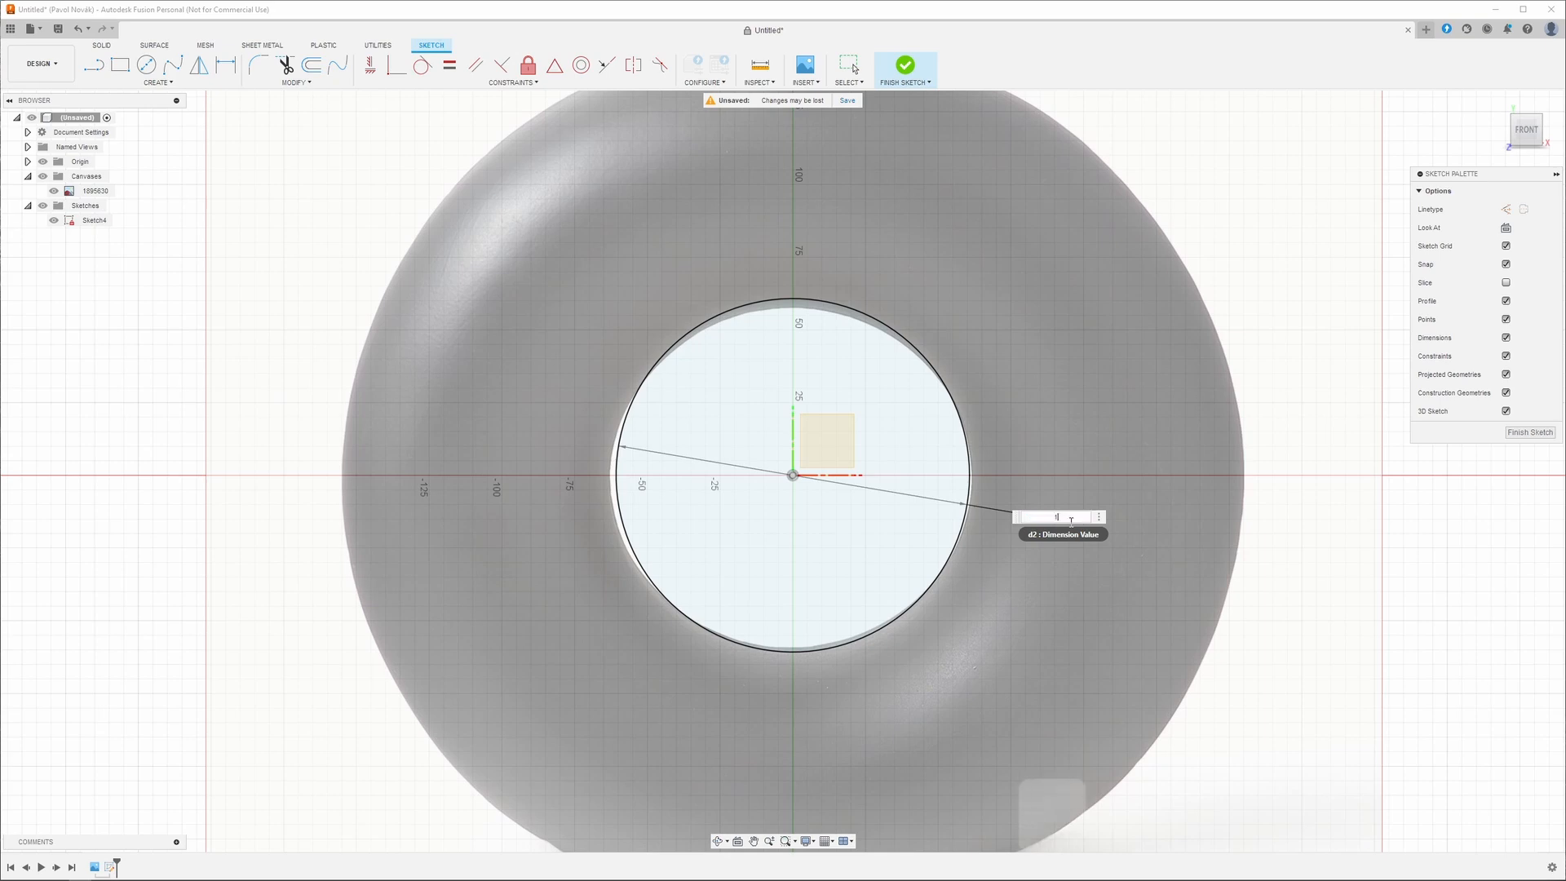
{"action": "type", "text": "120"}
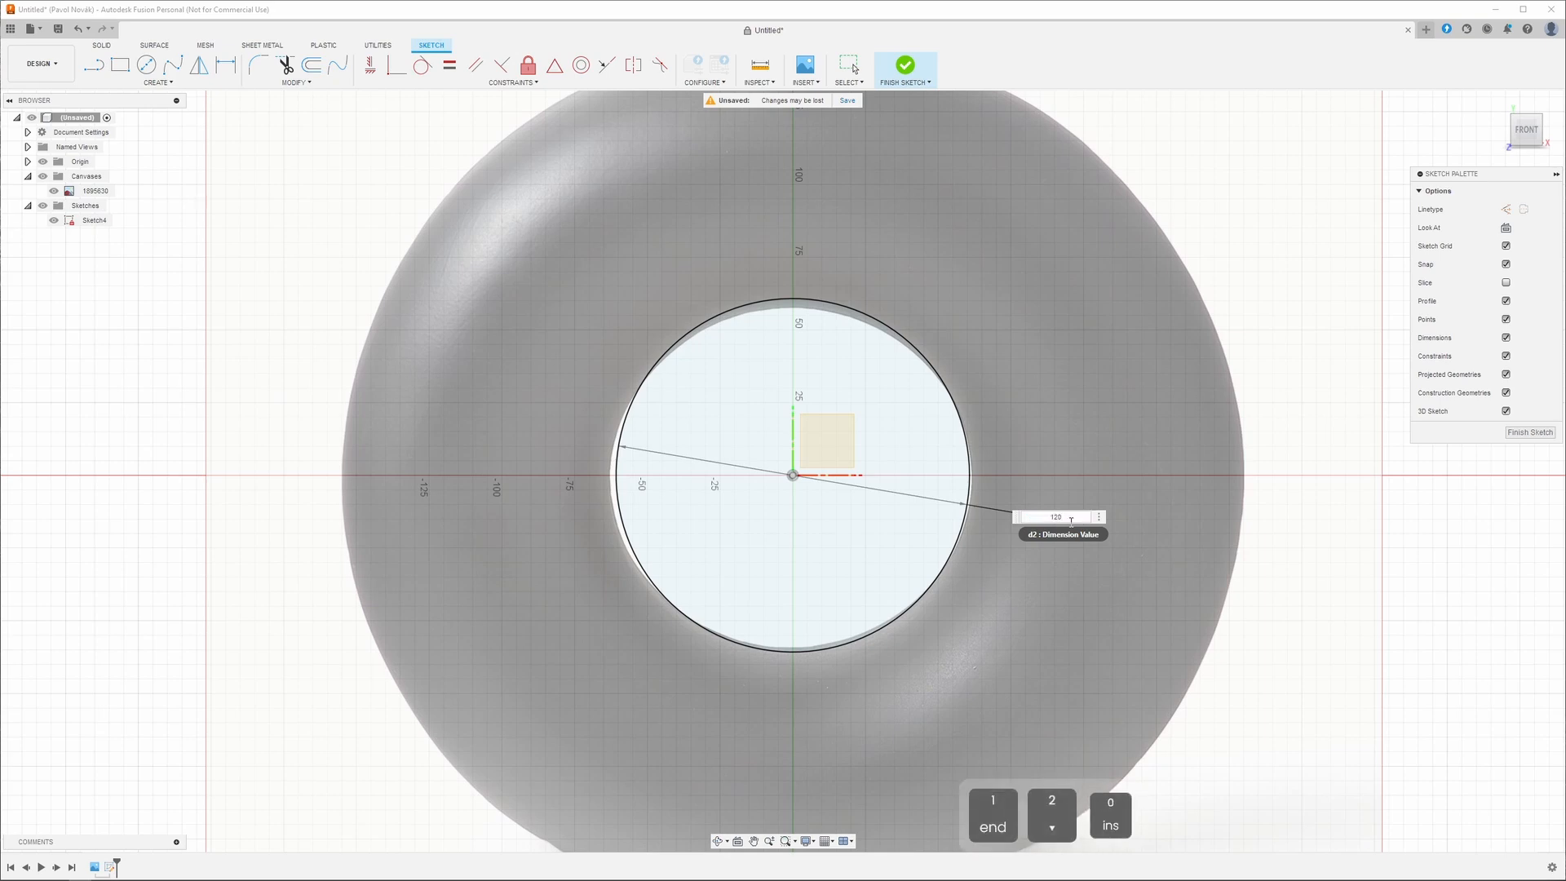
{"action": "key", "text": "Return"}
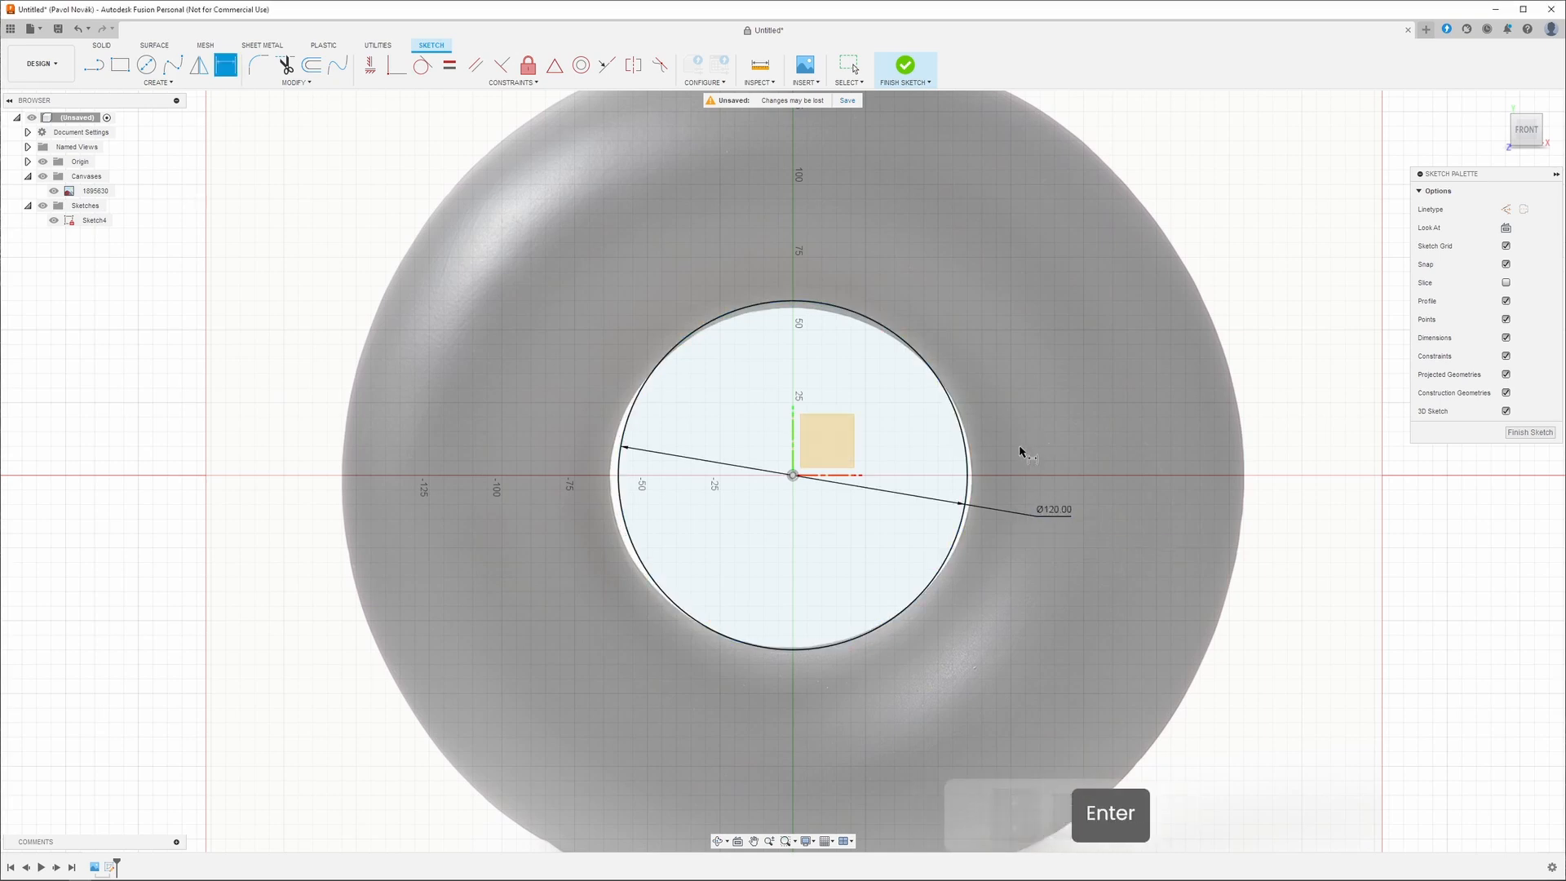
Draw a circle about 90 mm in diameter on the XZ plane, centred on the X axis about 110 mm from the origin, as the ring's cross-section.
{"action": "scroll", "coordinate": [916, 510], "scroll_direction": "down", "scroll_amount": 4}
{"action": "scroll", "coordinate": [1068, 511], "scroll_direction": "up", "scroll_amount": 2}
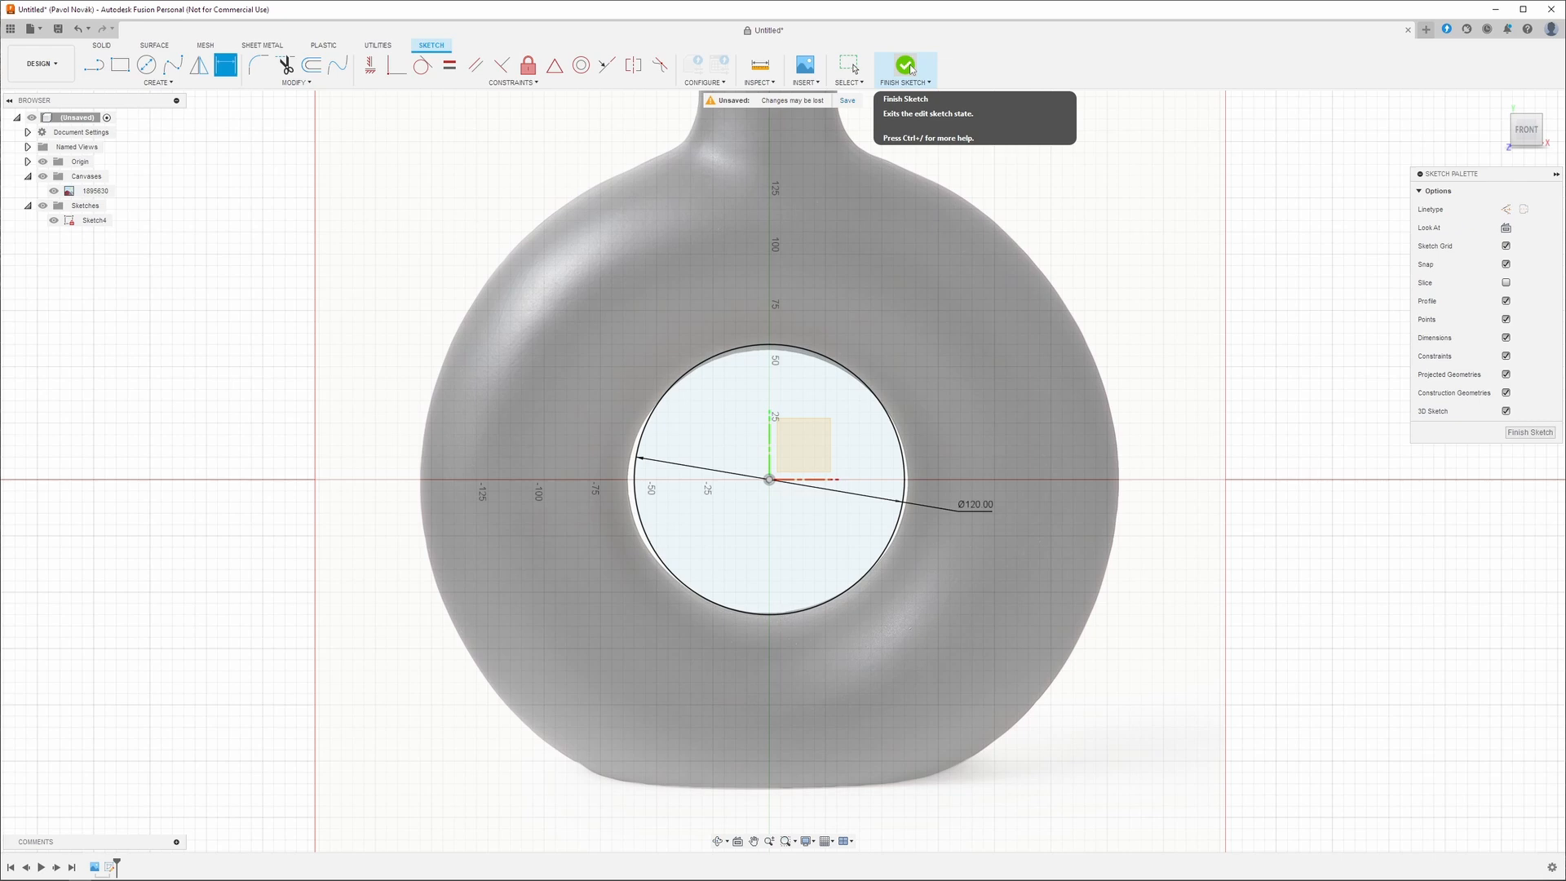
{"action": "middle_click_drag", "start_coordinate": [1020, 392], "coordinate": [1055, 448], "text": "shift"}
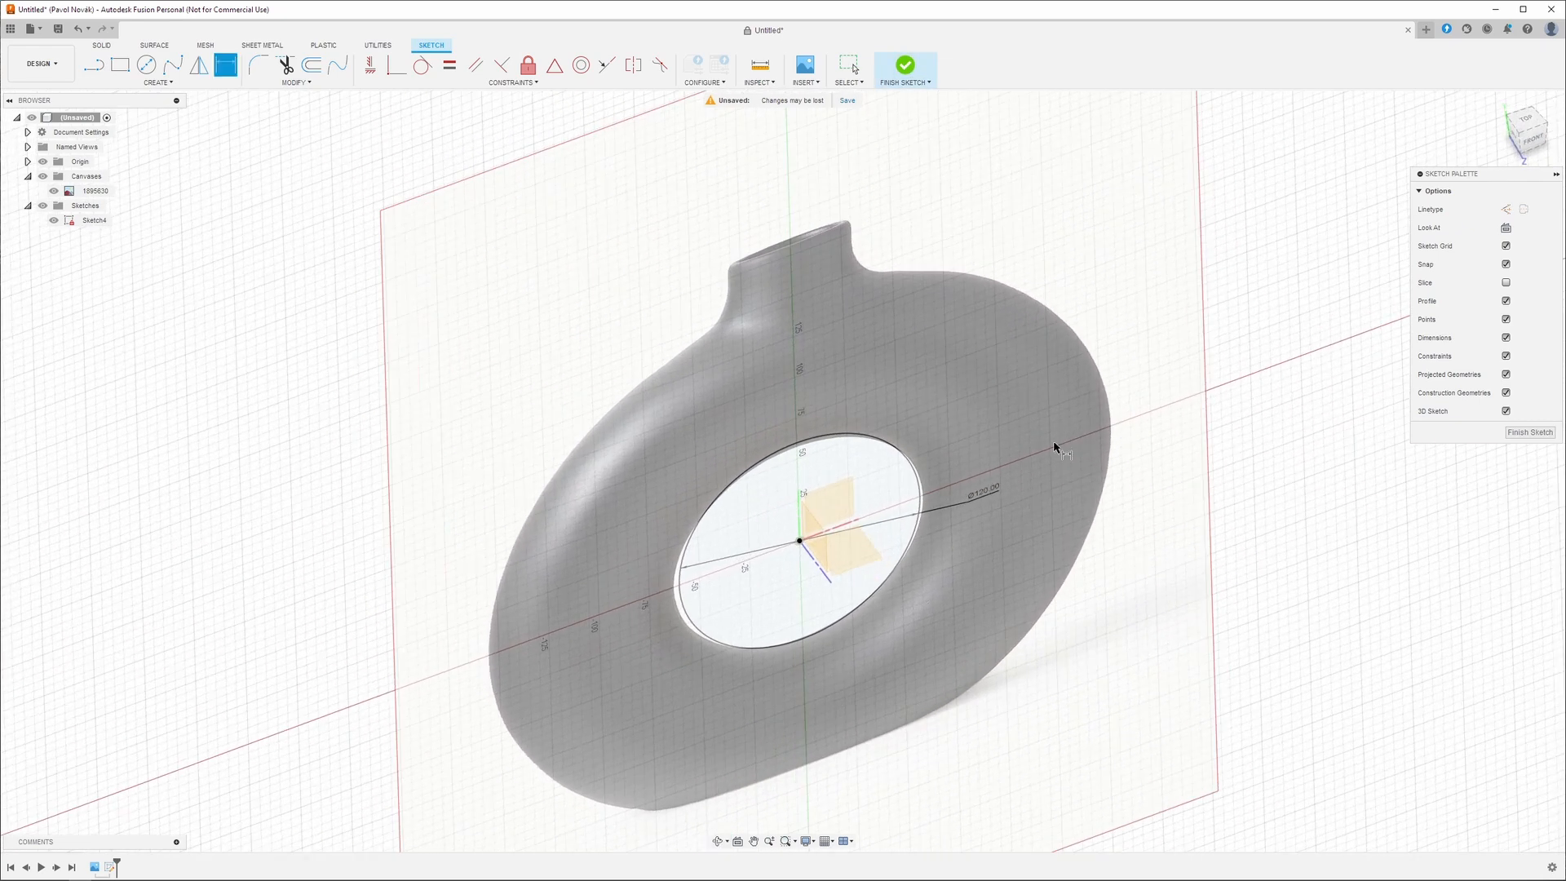
{"action": "left_click", "coordinate": [148, 65]}
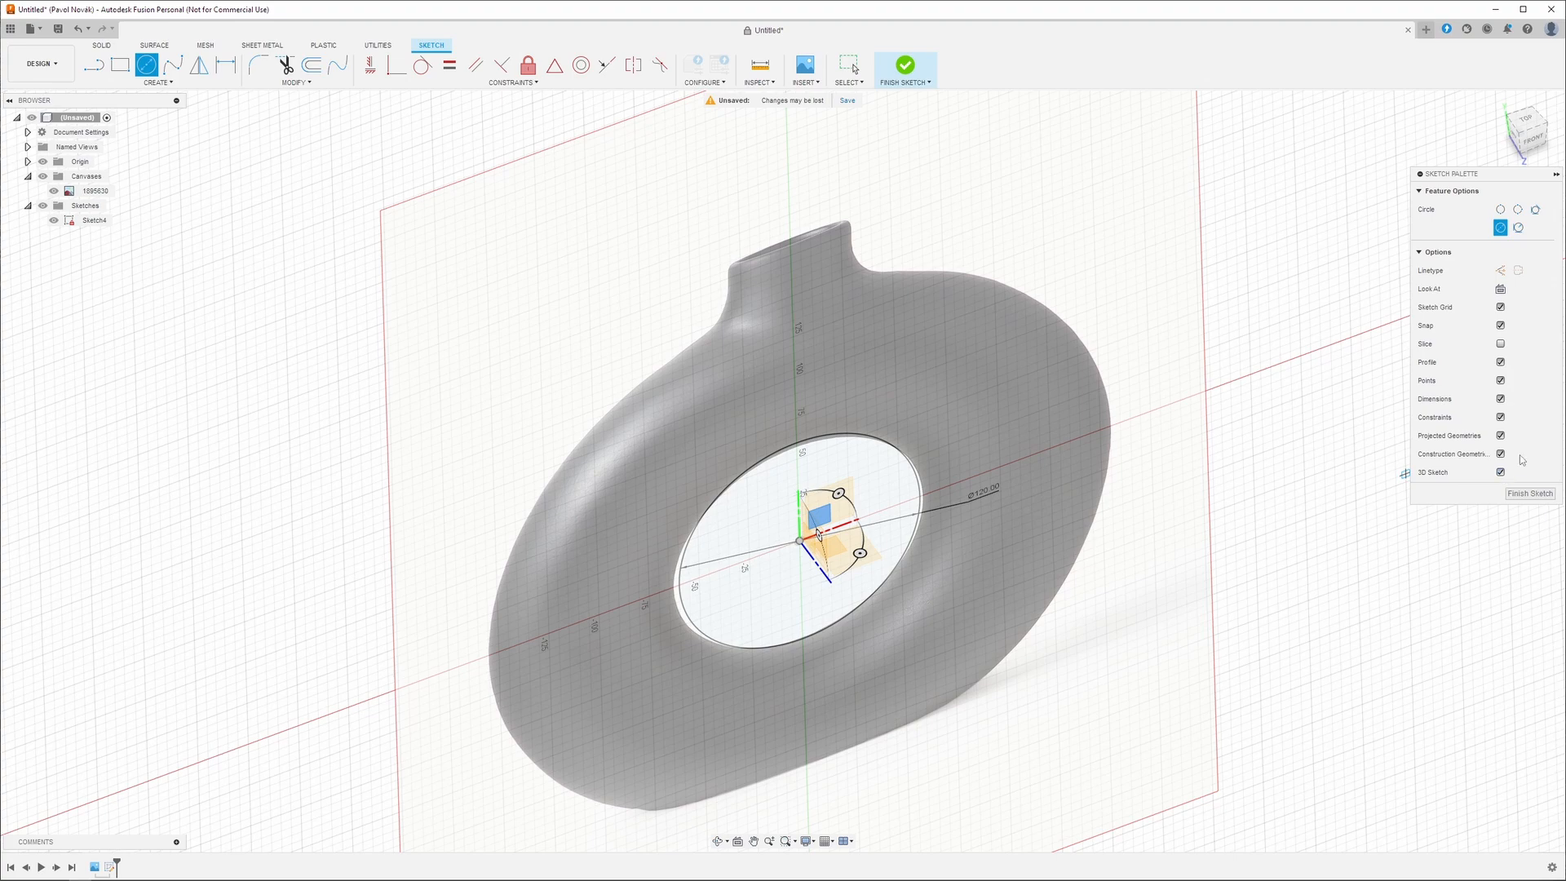
{"action": "scroll", "coordinate": [943, 562], "scroll_direction": "up", "scroll_amount": 2}
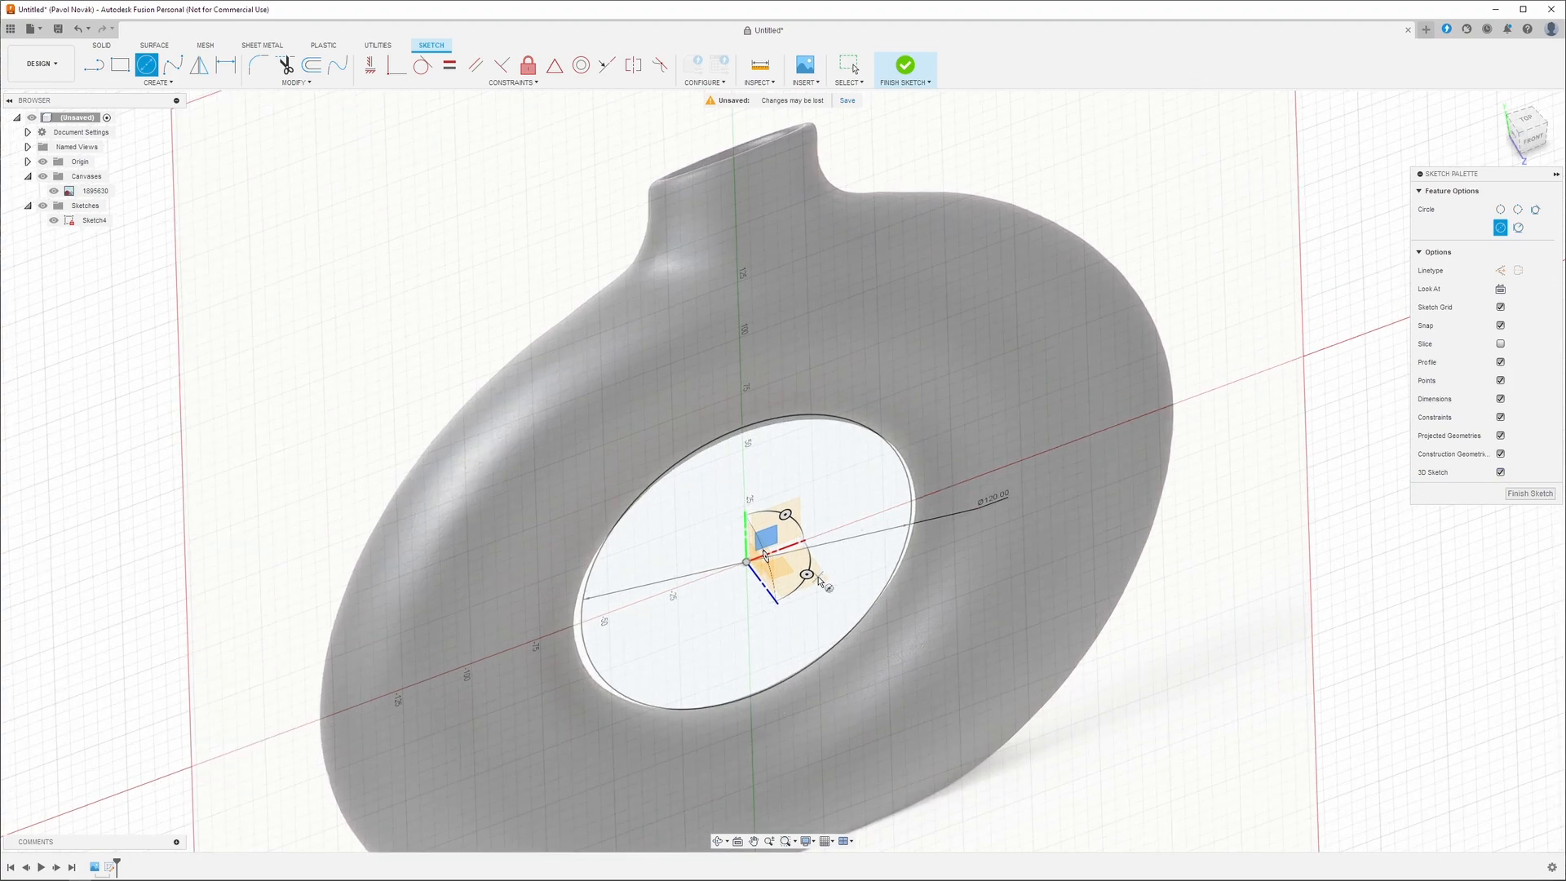
{"action": "left_click", "coordinate": [779, 571]}
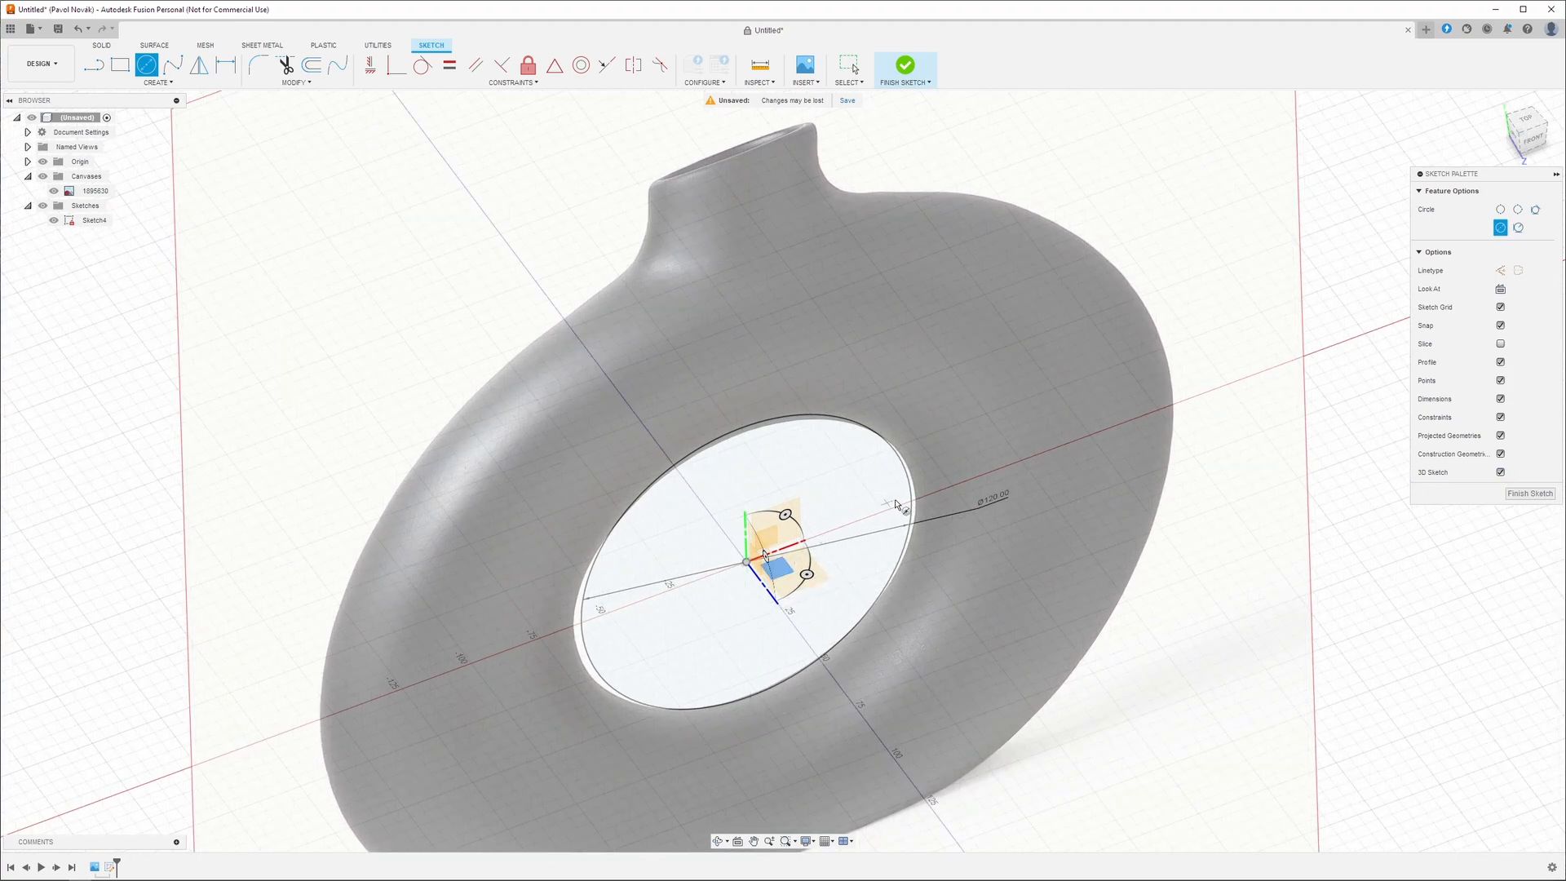
{"action": "left_click", "coordinate": [1049, 449]}
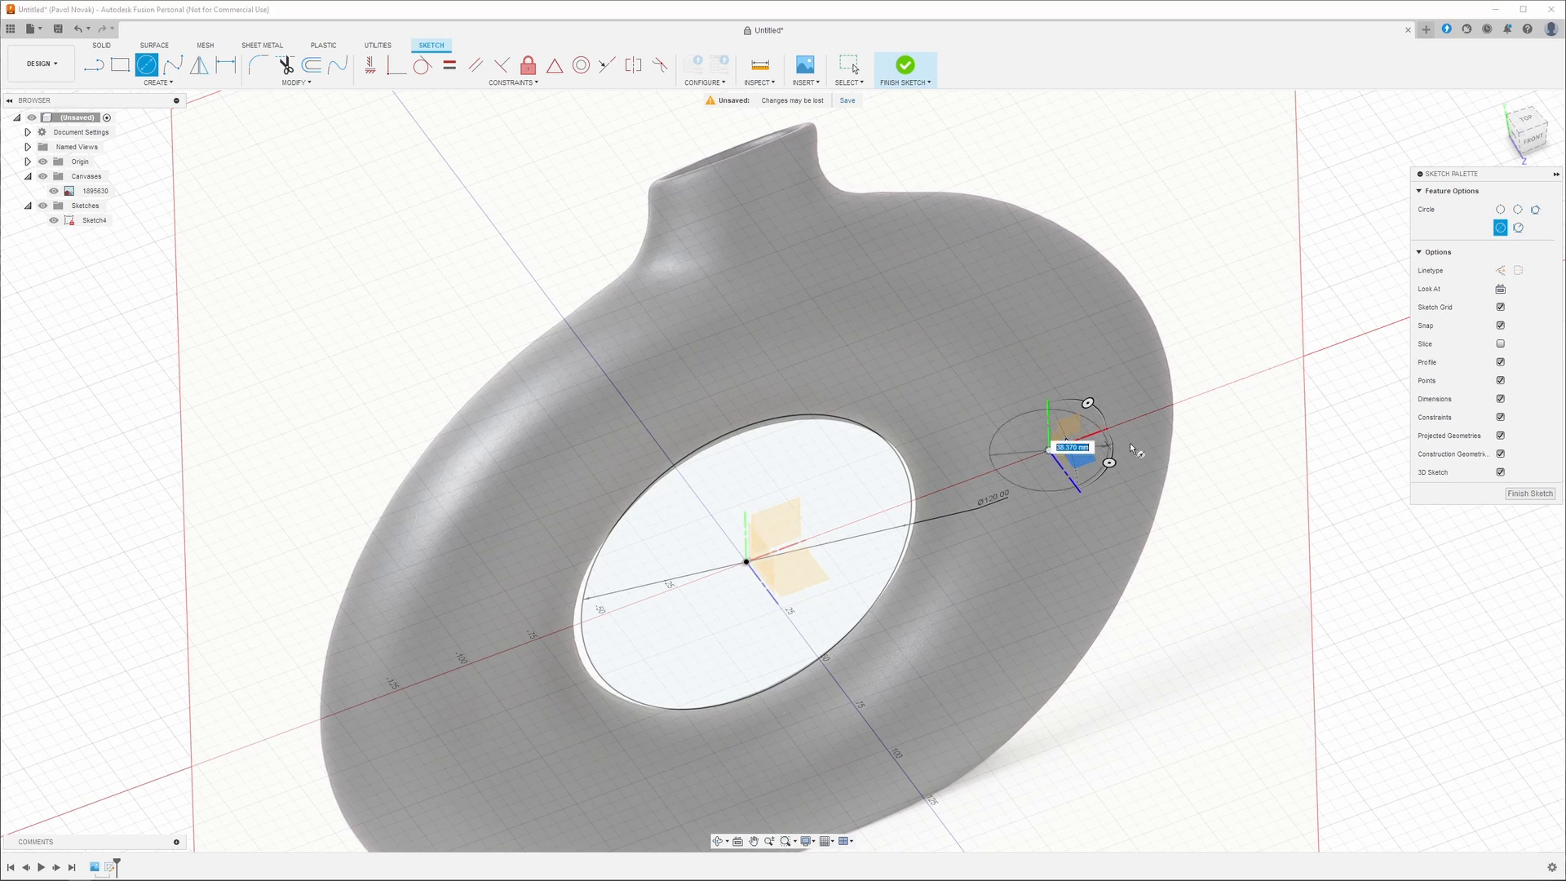
{"action": "left_click", "coordinate": [1171, 406]}
{"action": "key", "text": "Escape"}
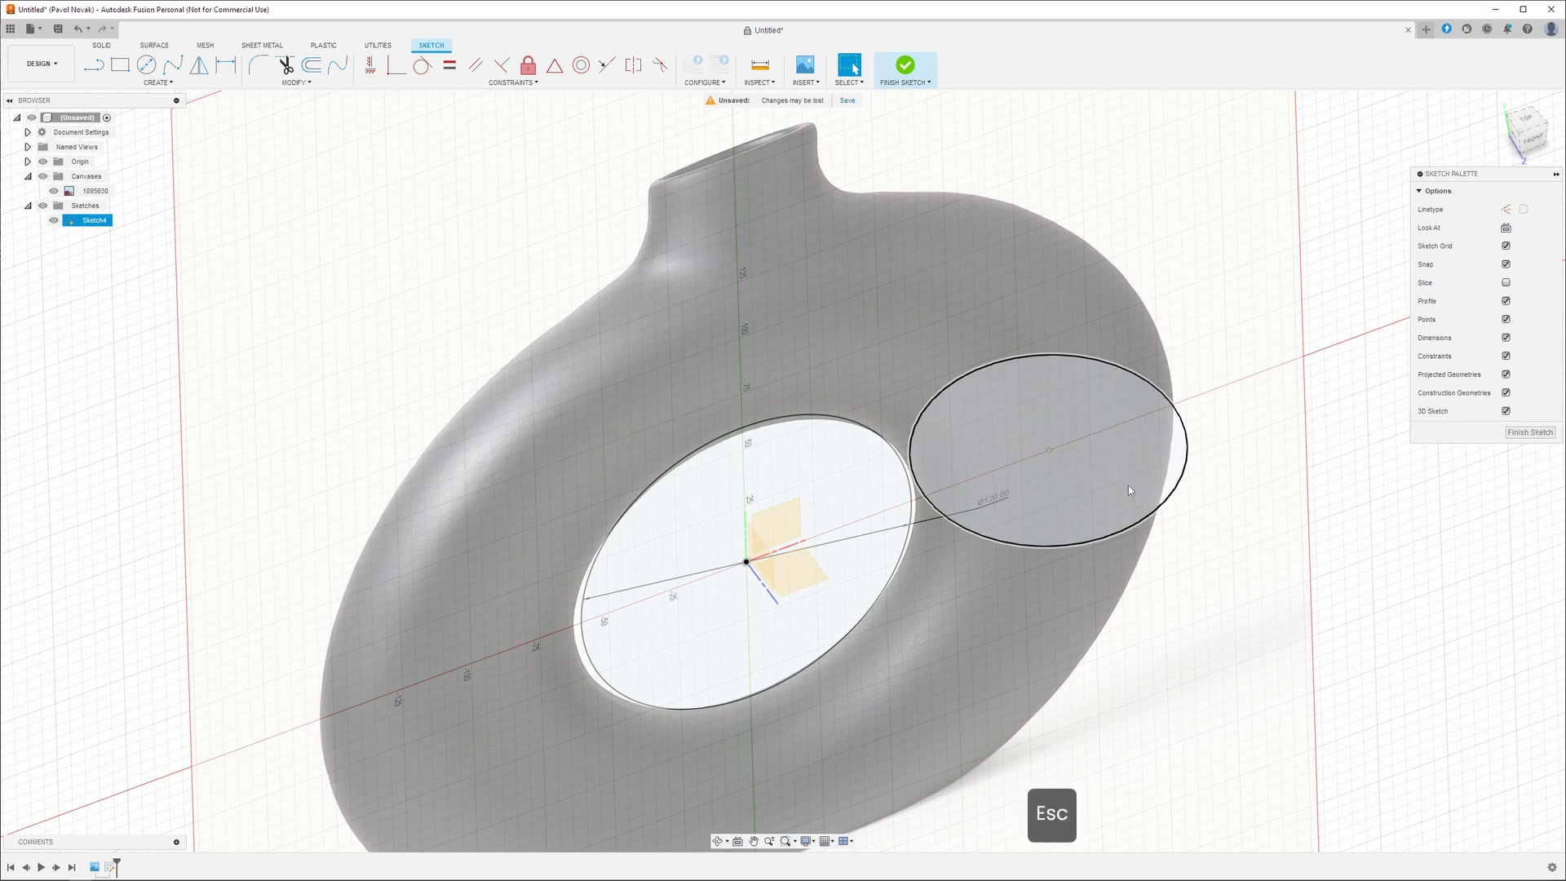
{"action": "key", "text": "Escape"}
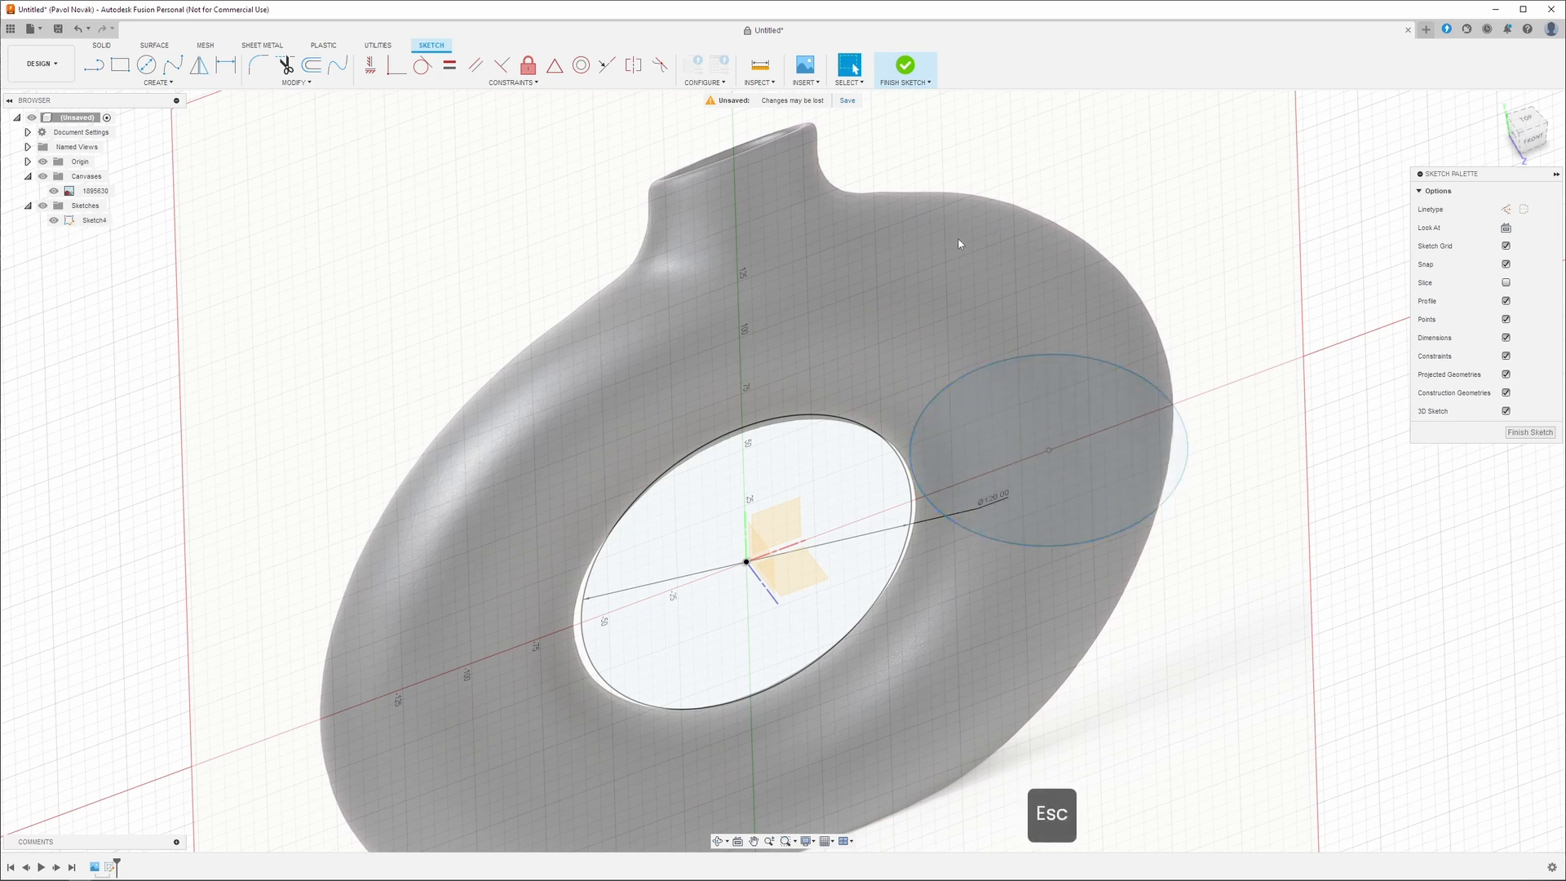
Dimension the cross-section circle's diameter to 92 mm.
{"action": "key", "text": "d"}
{"action": "left_click", "coordinate": [1136, 525]}
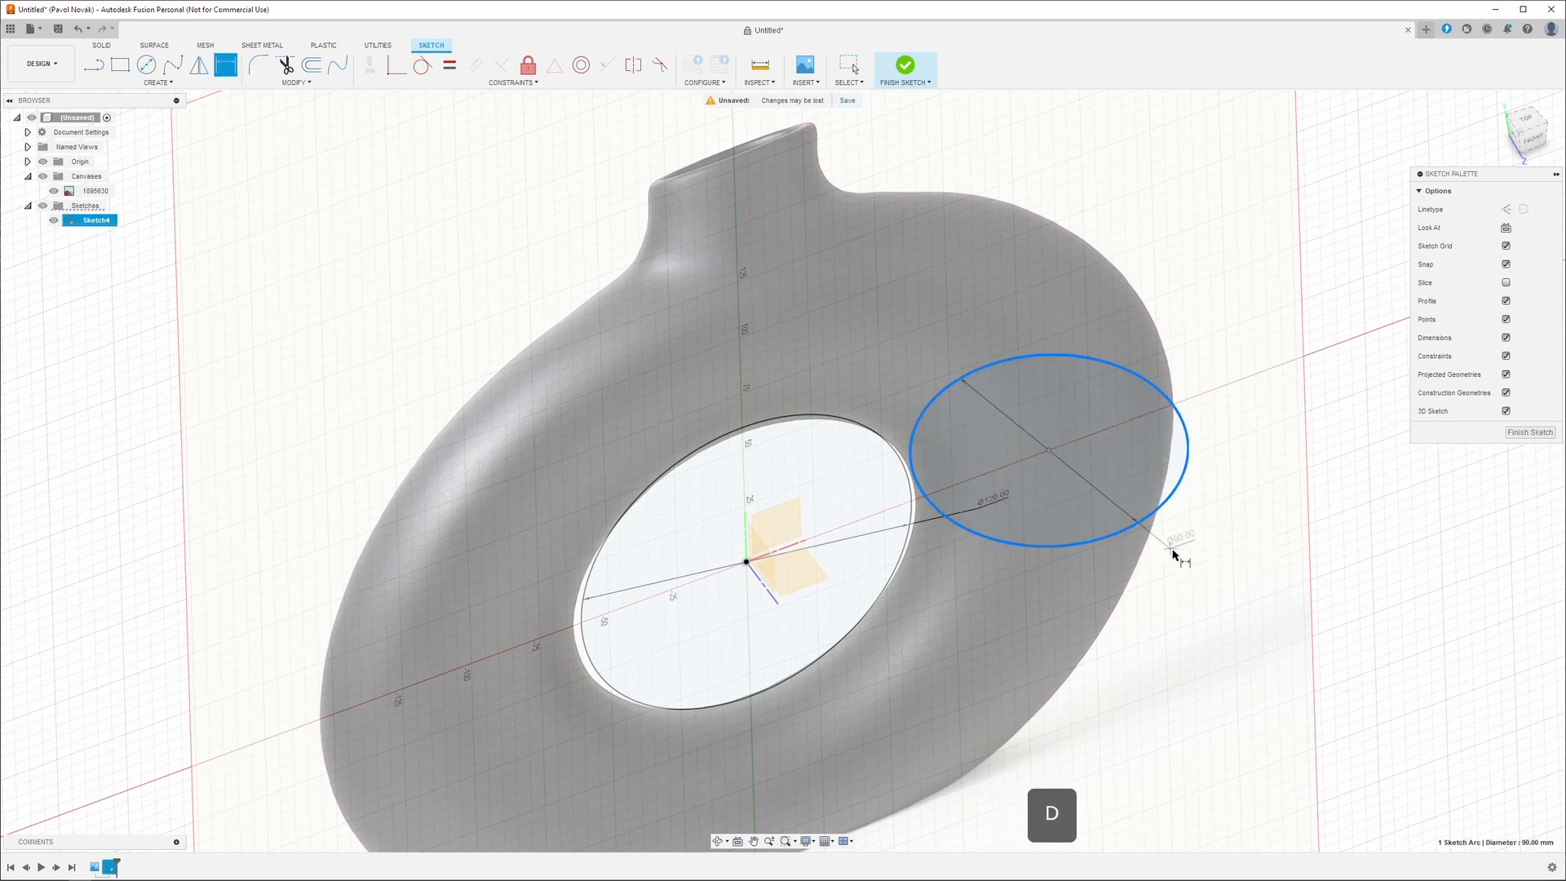
{"action": "left_click", "coordinate": [1193, 561]}
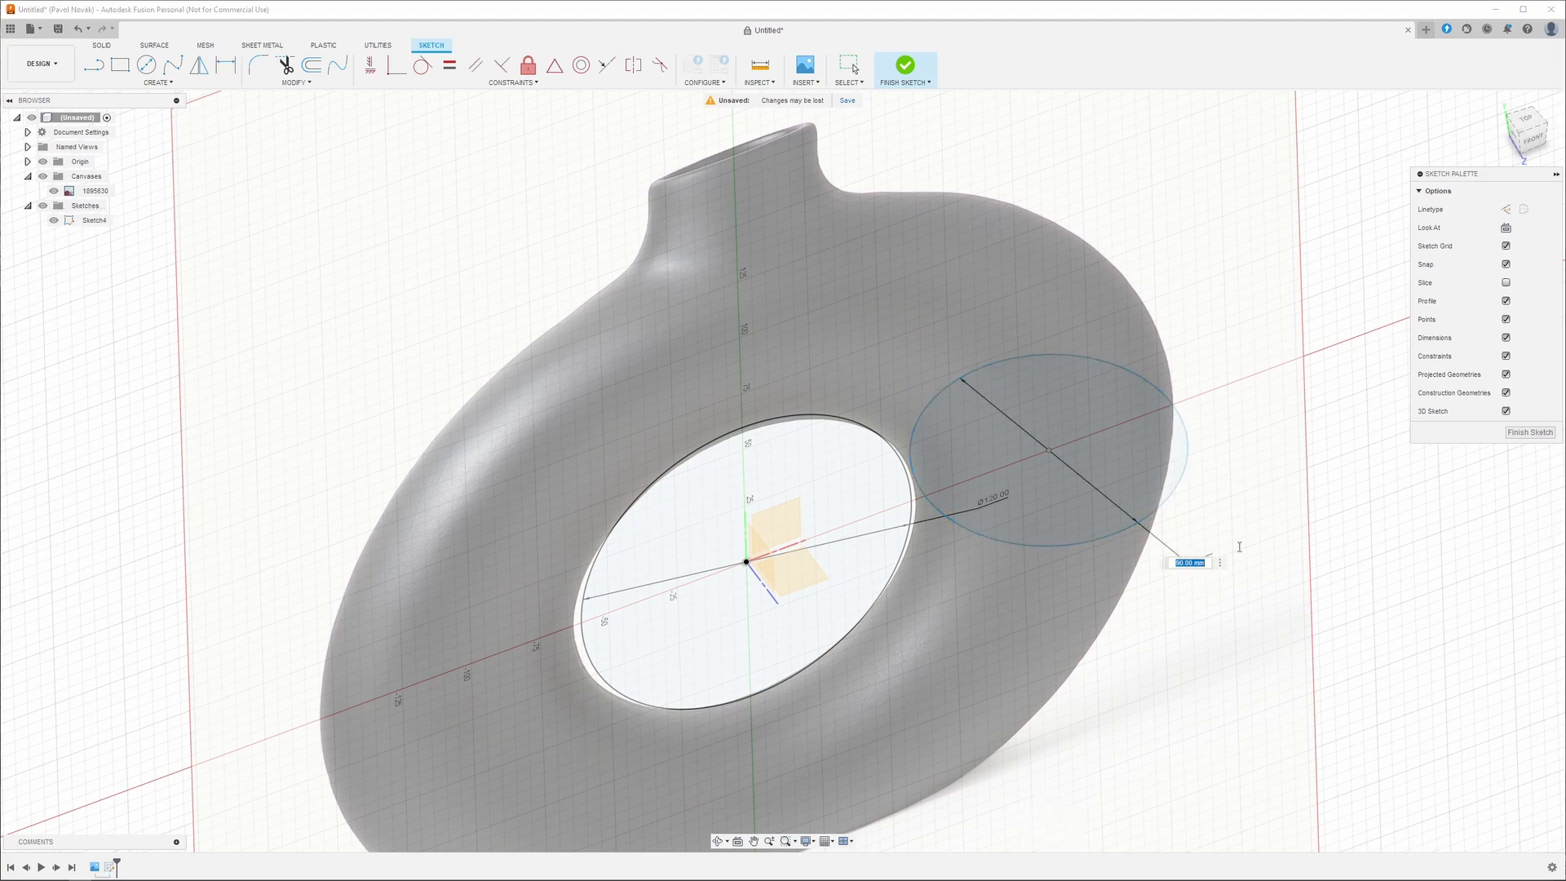
{"action": "type", "text": "92"}
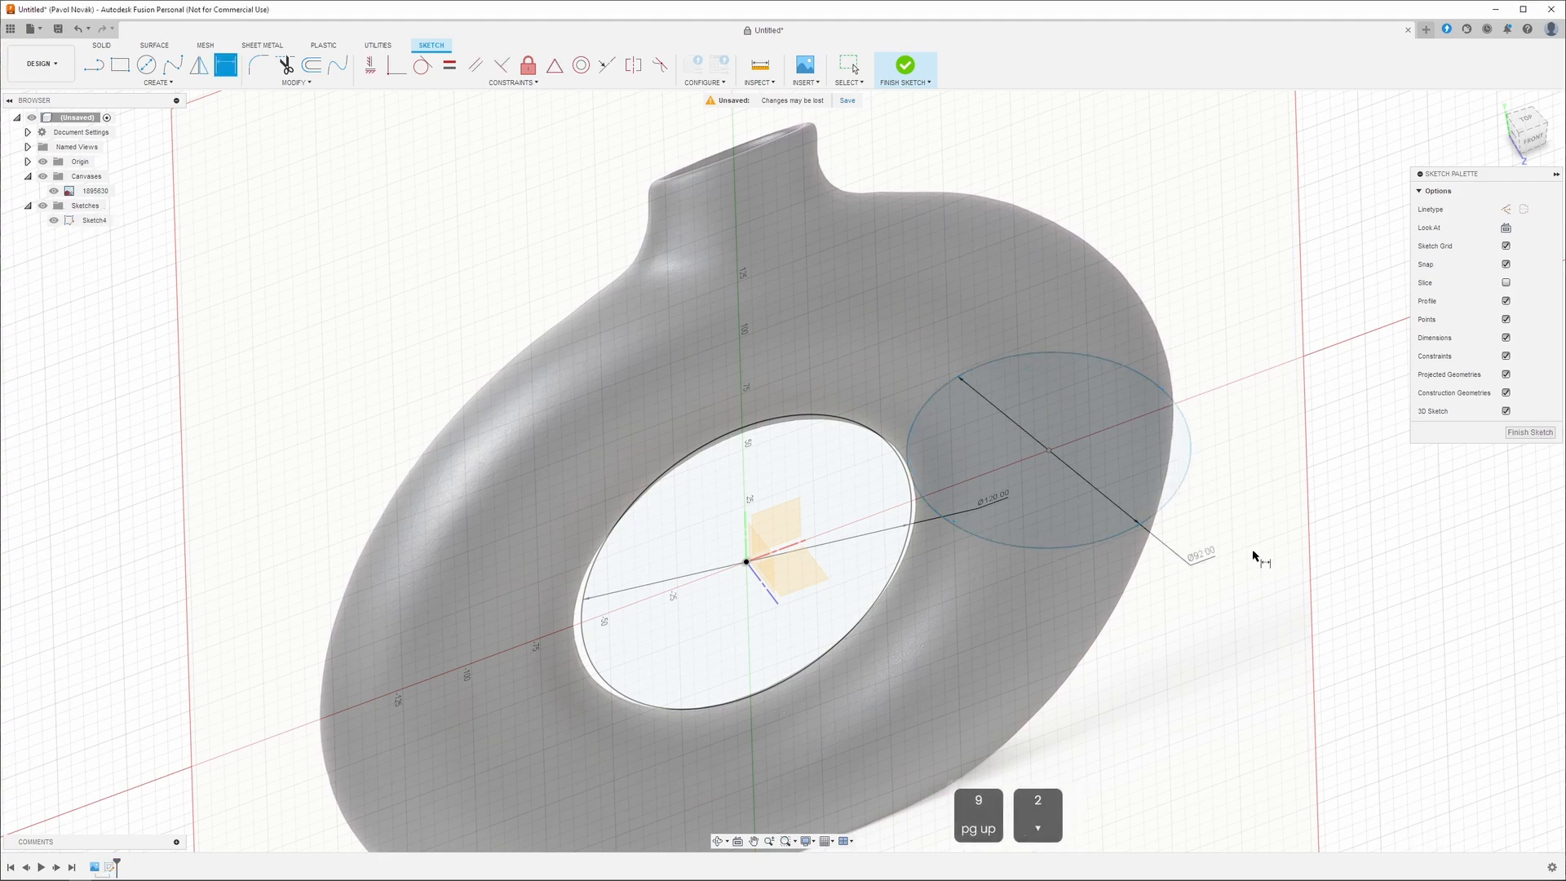
{"action": "key", "text": "Return"}
Change the cross-section circle's diameter dimension to 94 mm.
{"action": "mouse_move", "coordinate": [1221, 578]}
{"action": "middle_mouse_down", "text": "shift"}
{"action": "mouse_move", "coordinate": [1156, 548]}
{"action": "mouse_move", "coordinate": [1215, 500]}
{"action": "middle_mouse_up", "text": "shift"}
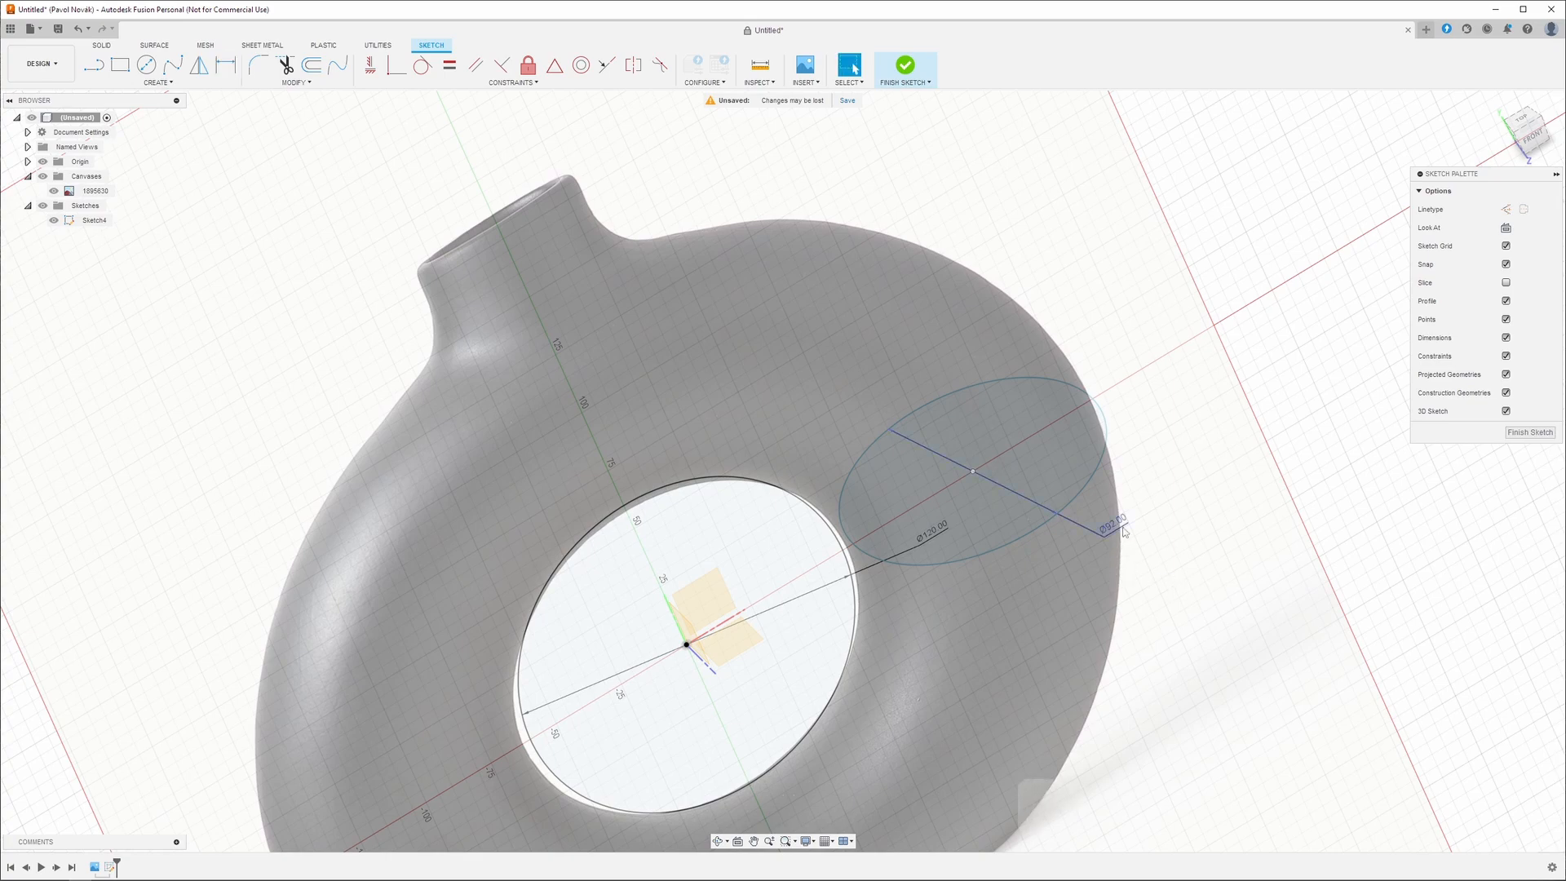
{"action": "key", "text": "Escape"}
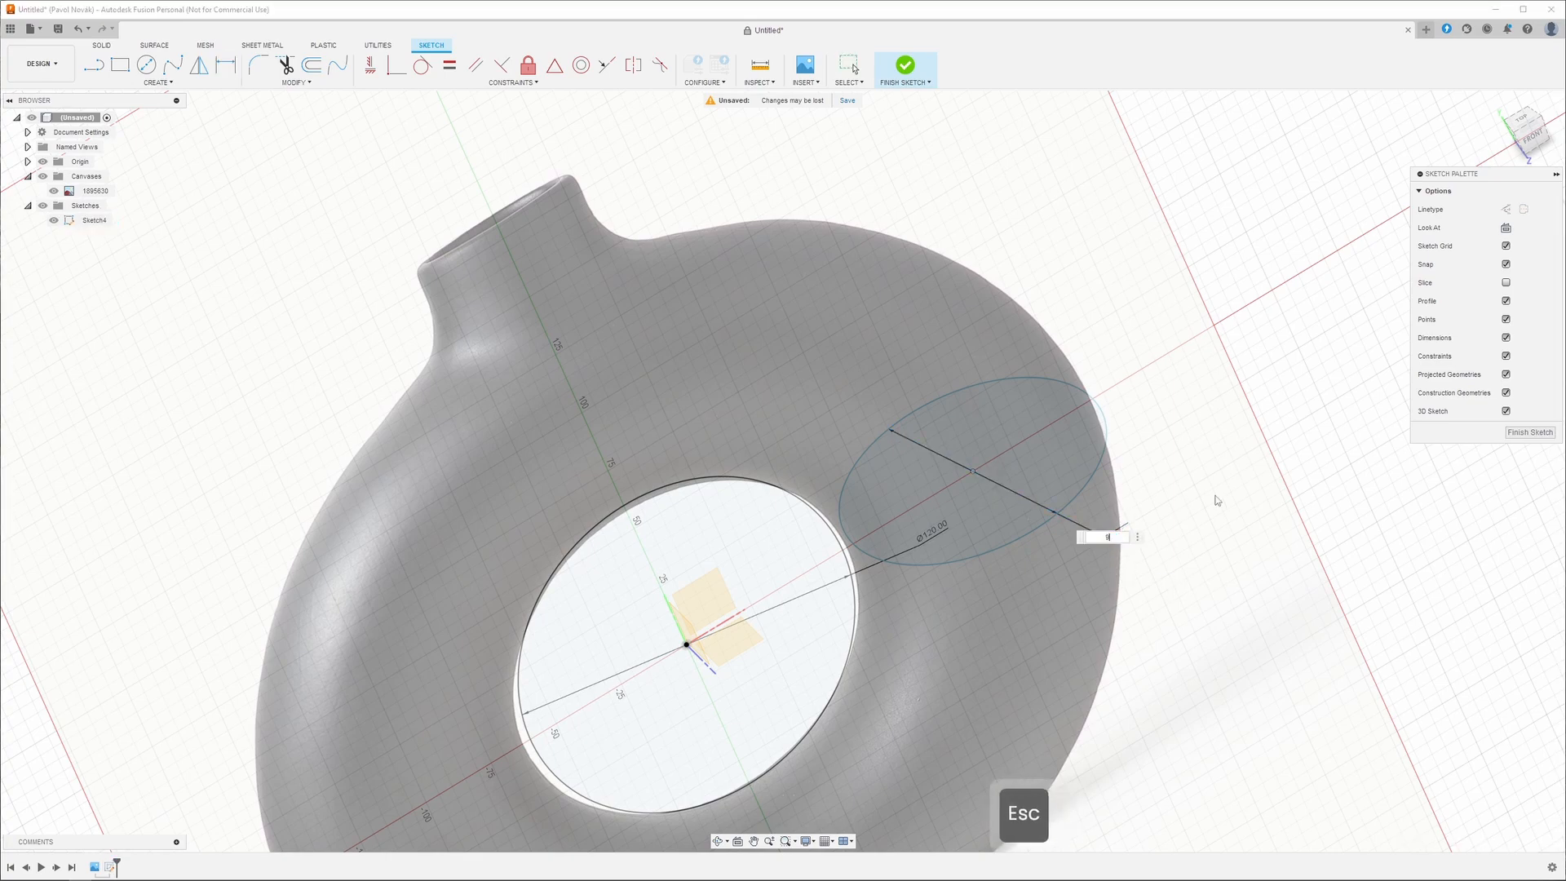
{"action": "type", "text": "94"}
{"action": "key", "text": "Return"}
Move the cross-section circle's centre point -2 mm along X and finish the sketch.
{"action": "mouse_move", "coordinate": [1168, 469]}
{"action": "middle_mouse_down", "text": "shift"}
{"action": "mouse_move", "coordinate": [1157, 496]}
{"action": "mouse_move", "coordinate": [1066, 500]}
{"action": "mouse_move", "coordinate": [927, 478]}
{"action": "middle_mouse_up", "text": "shift"}
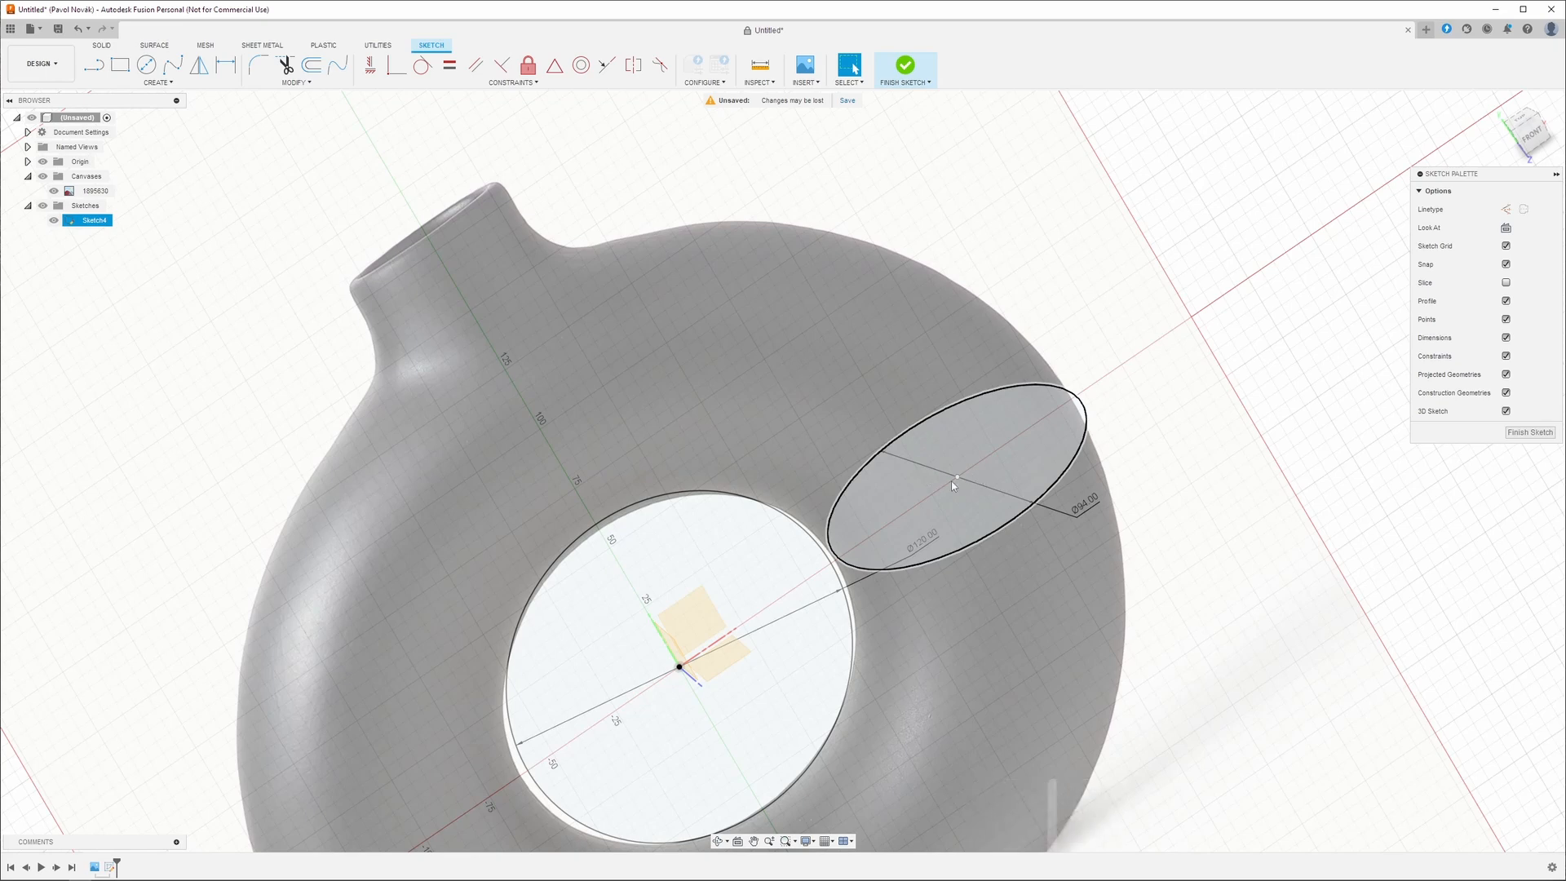
{"action": "left_click", "coordinate": [957, 477]}
{"action": "key", "text": "m"}
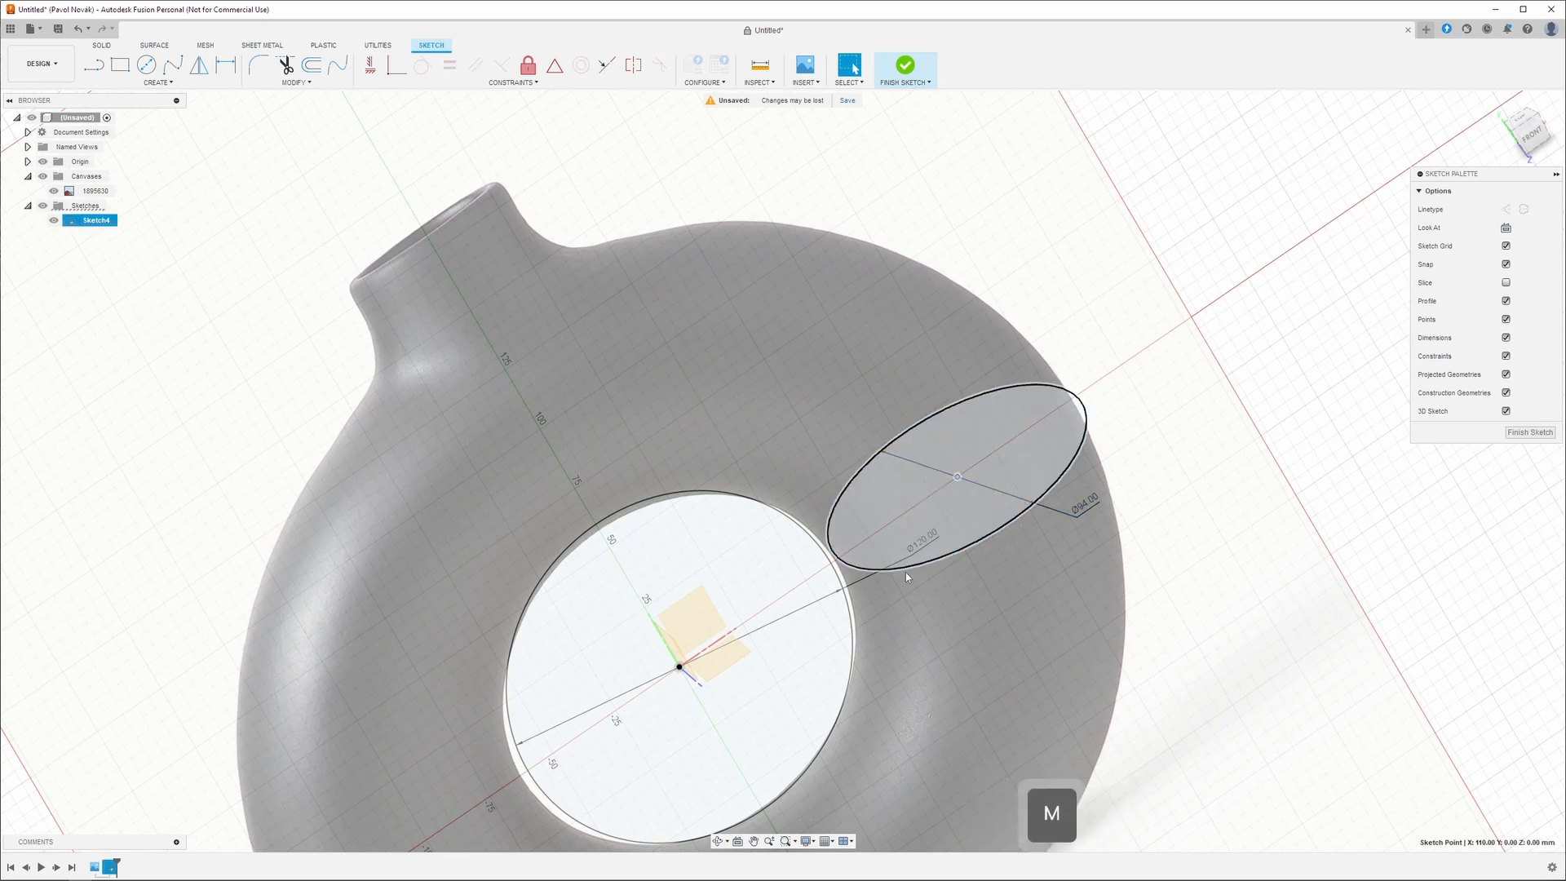
{"action": "scroll", "coordinate": [930, 684], "scroll_direction": "up", "scroll_amount": 10}
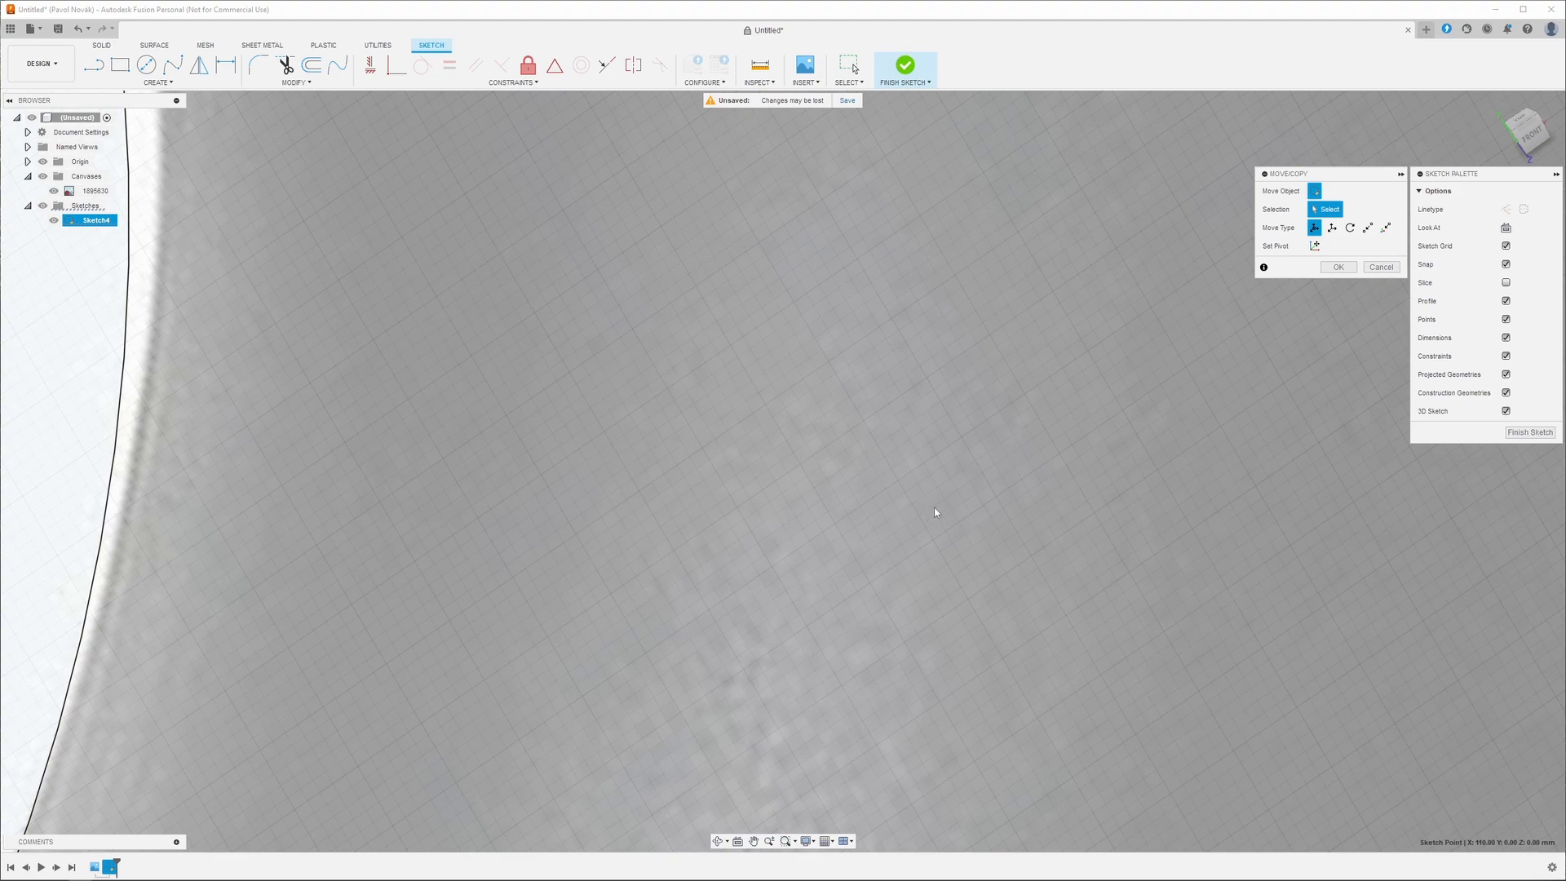
{"action": "scroll", "coordinate": [1061, 509], "scroll_direction": "down", "scroll_amount": 10}
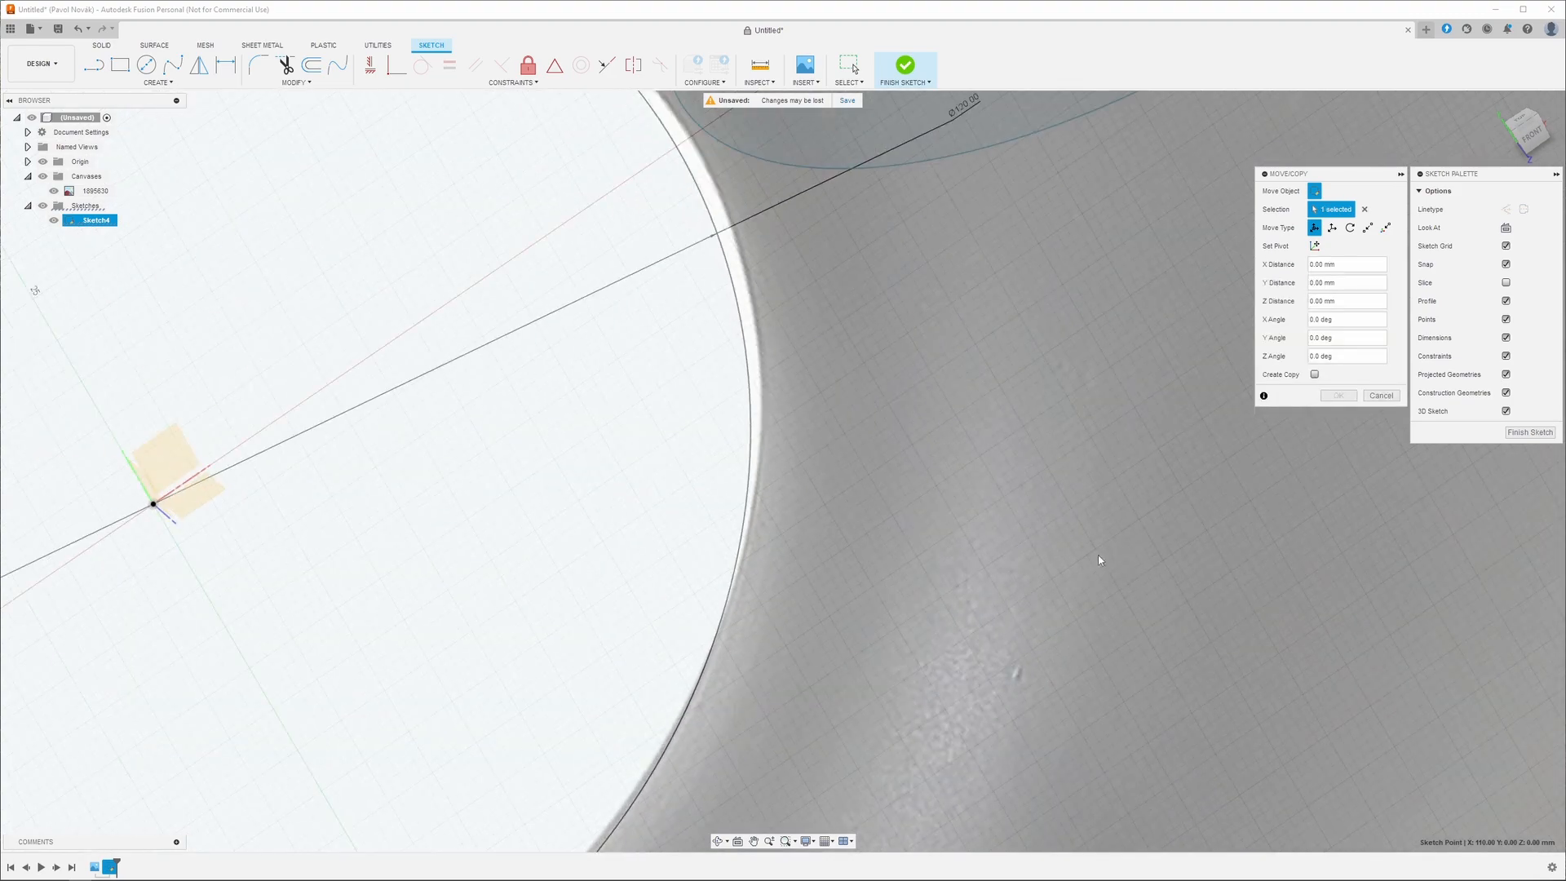
{"action": "scroll", "coordinate": [1024, 189], "scroll_direction": "up", "scroll_amount": 2}
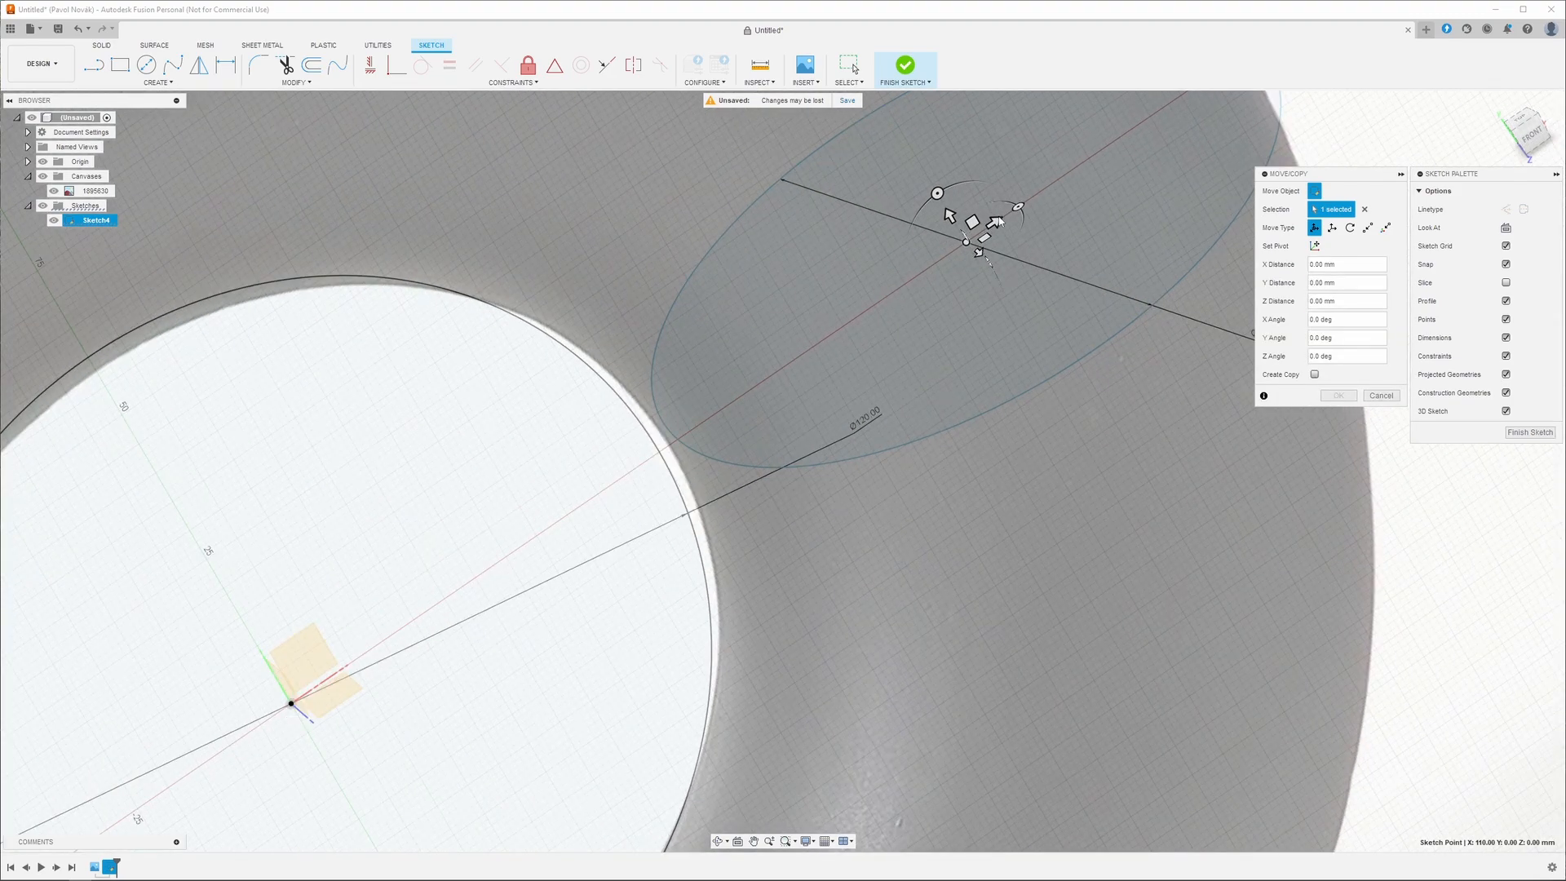
{"action": "left_click_drag", "start_coordinate": [997, 222], "coordinate": [981, 230]}
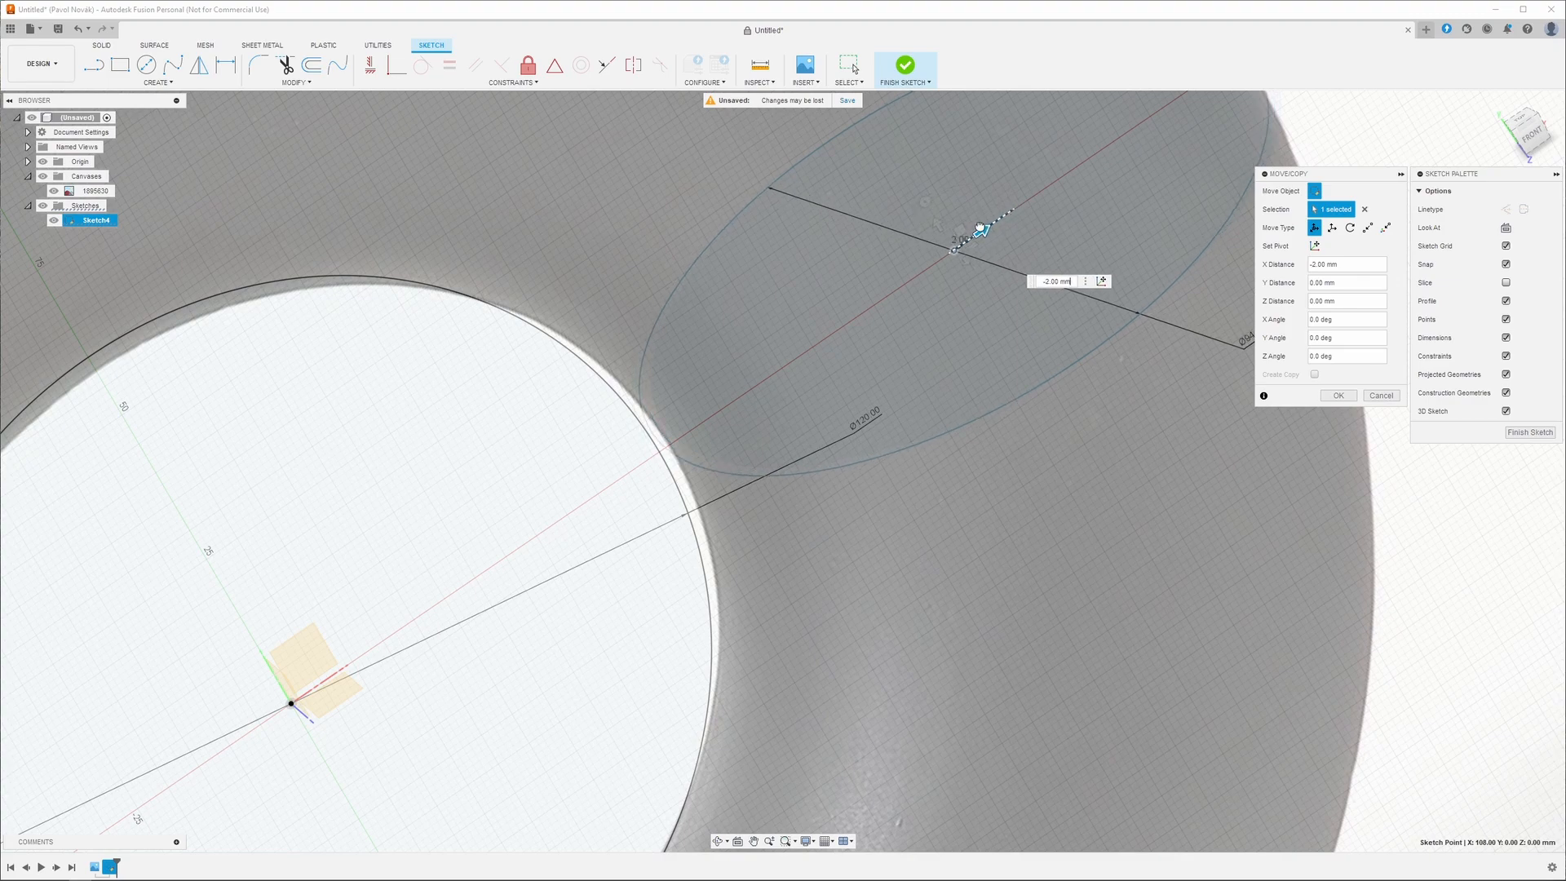
{"action": "scroll", "coordinate": [946, 416], "scroll_direction": "down", "scroll_amount": 3}
{"action": "middle_click_drag", "start_coordinate": [1054, 439], "coordinate": [1084, 441], "text": "shift"}
{"action": "left_click", "coordinate": [1338, 396]}
{"action": "scroll", "coordinate": [1078, 586], "scroll_direction": "down", "scroll_amount": 3}
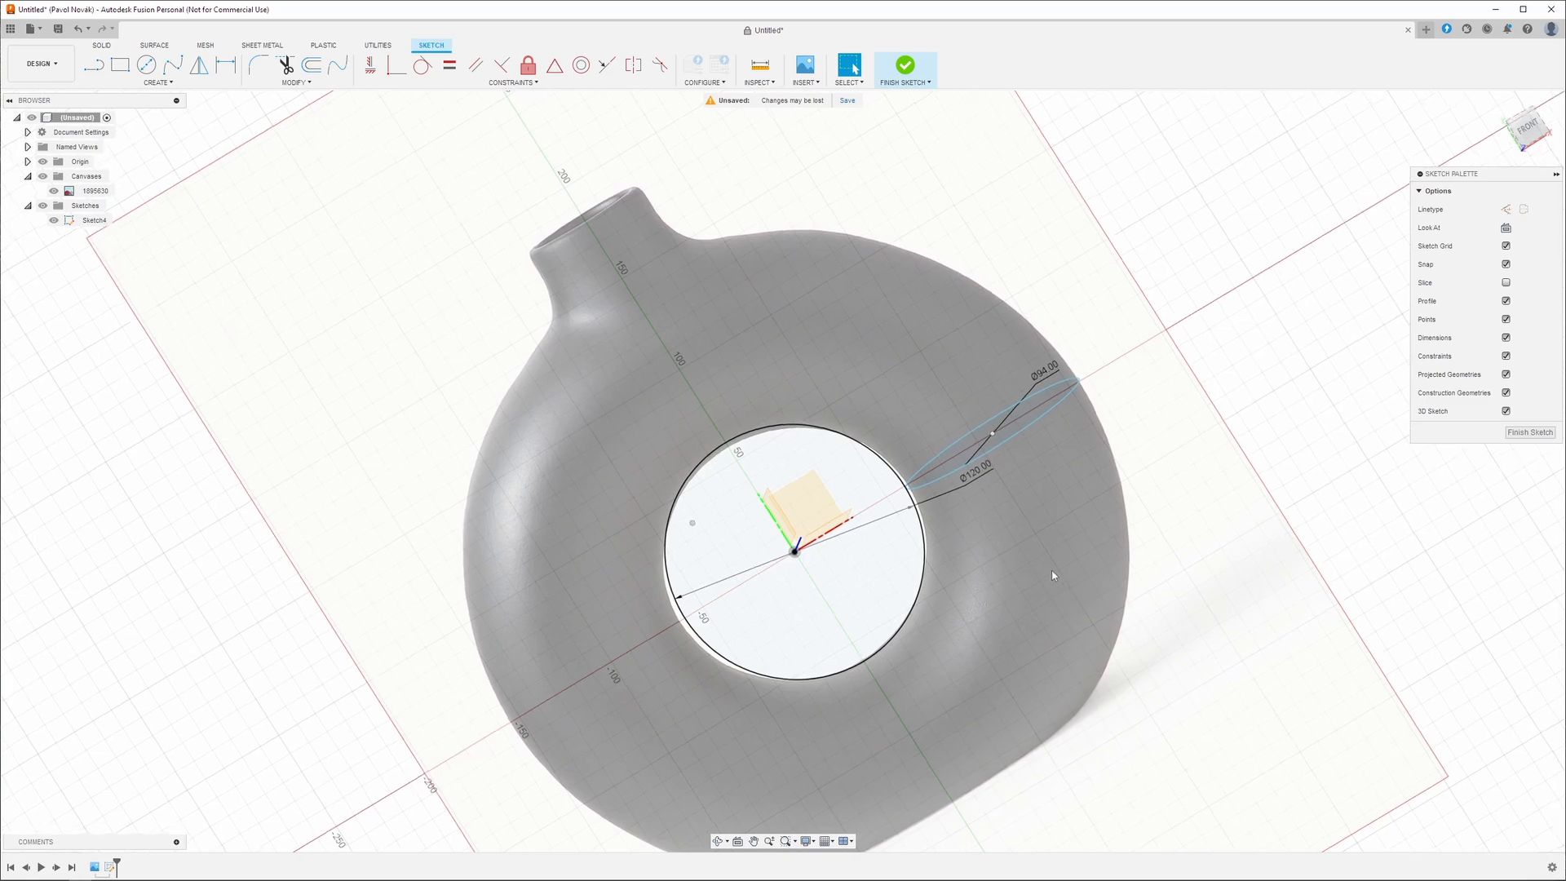
{"action": "mouse_move", "coordinate": [1052, 572]}
{"action": "middle_mouse_down", "text": "shift"}
{"action": "mouse_move", "coordinate": [1022, 549]}
{"action": "mouse_move", "coordinate": [1069, 545]}
{"action": "mouse_move", "coordinate": [1099, 489]}
{"action": "middle_mouse_up", "text": "shift"}
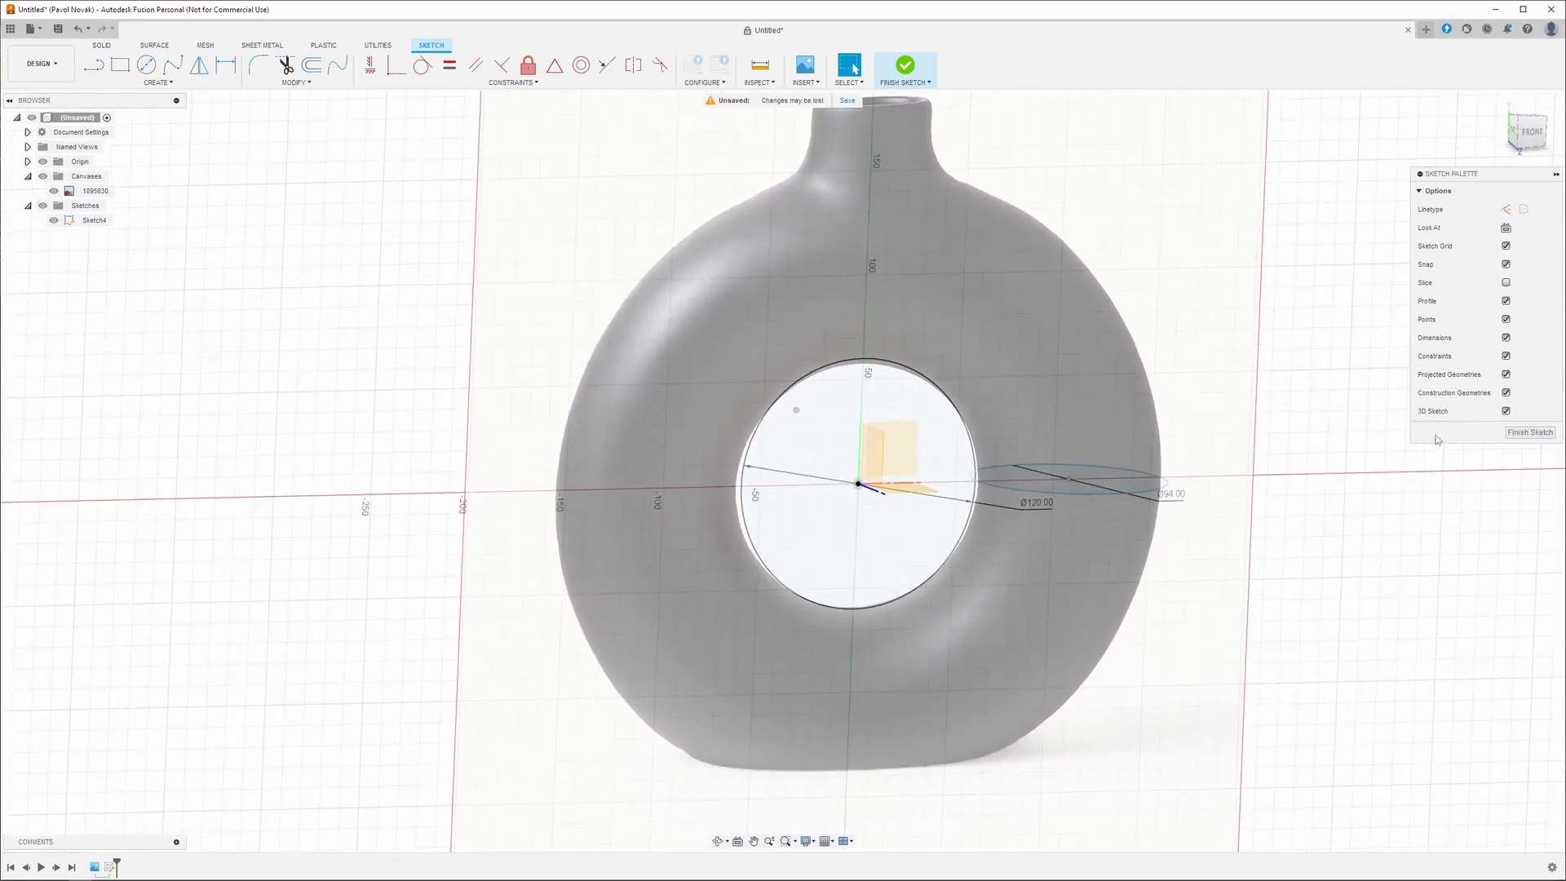
{"action": "left_click", "coordinate": [1531, 433]}
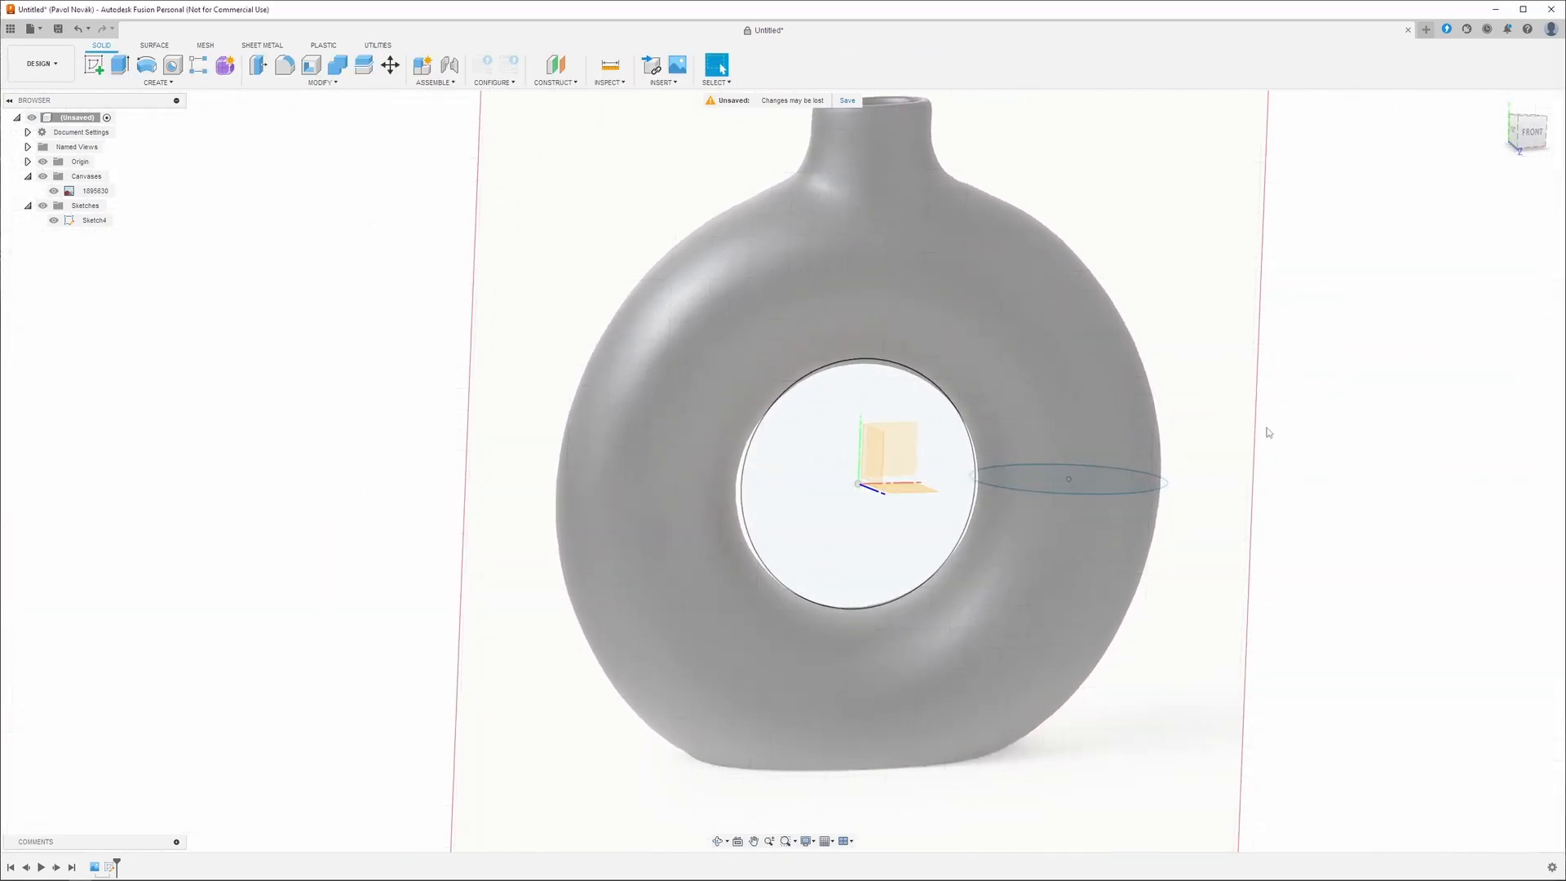
Sweep the 94 mm circle profile along the 120 mm circle as a single-path sweep with perpendicular orientation, creating a new body.
{"action": "left_click", "coordinate": [158, 82]}
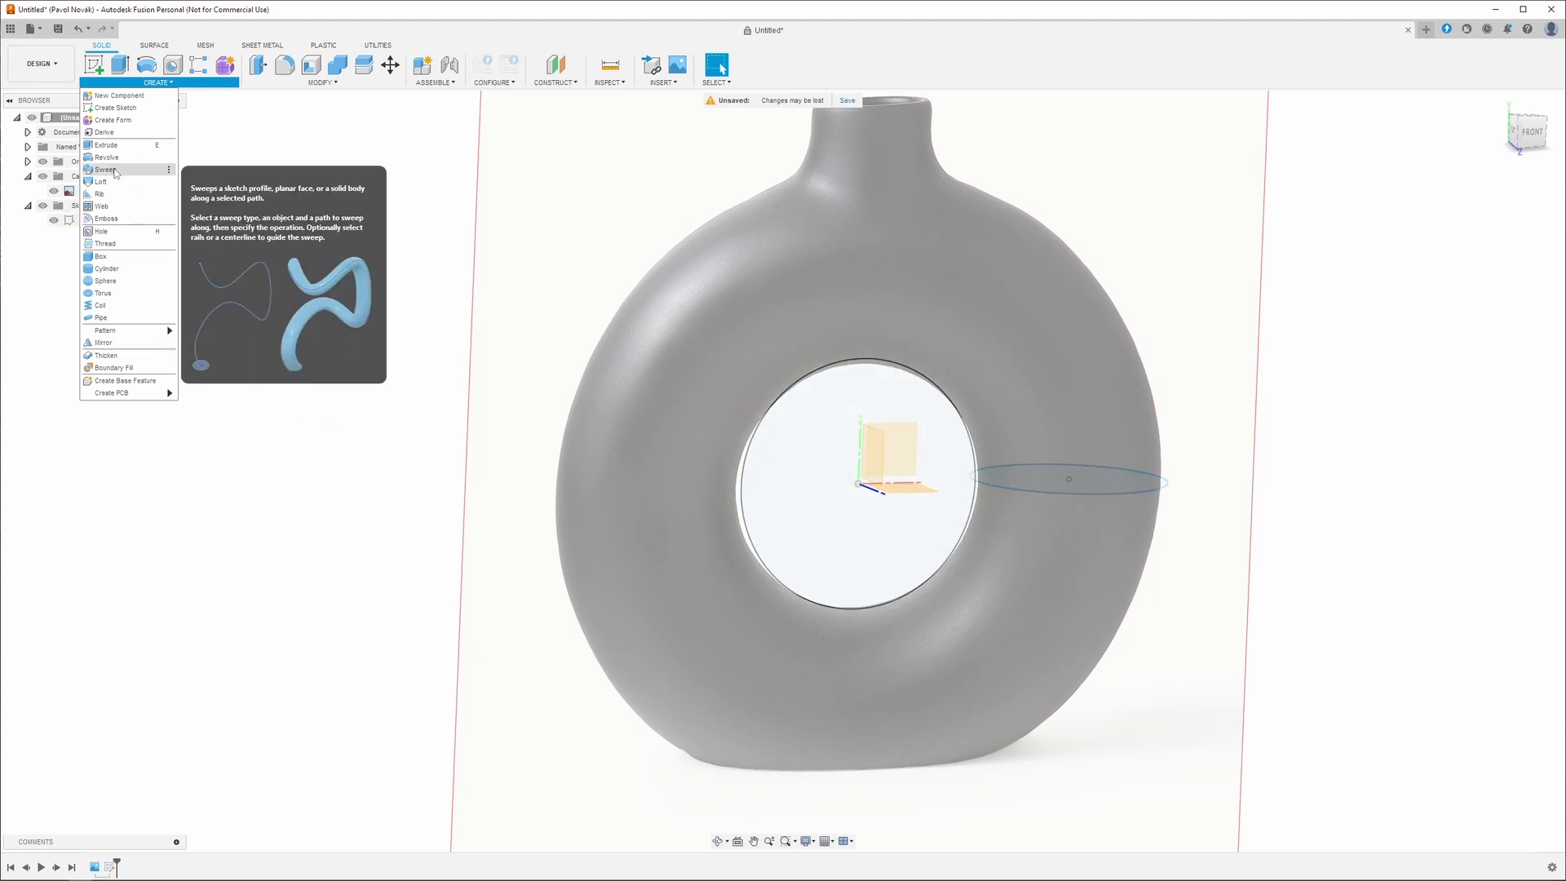
{"action": "key", "text": "Escape"}
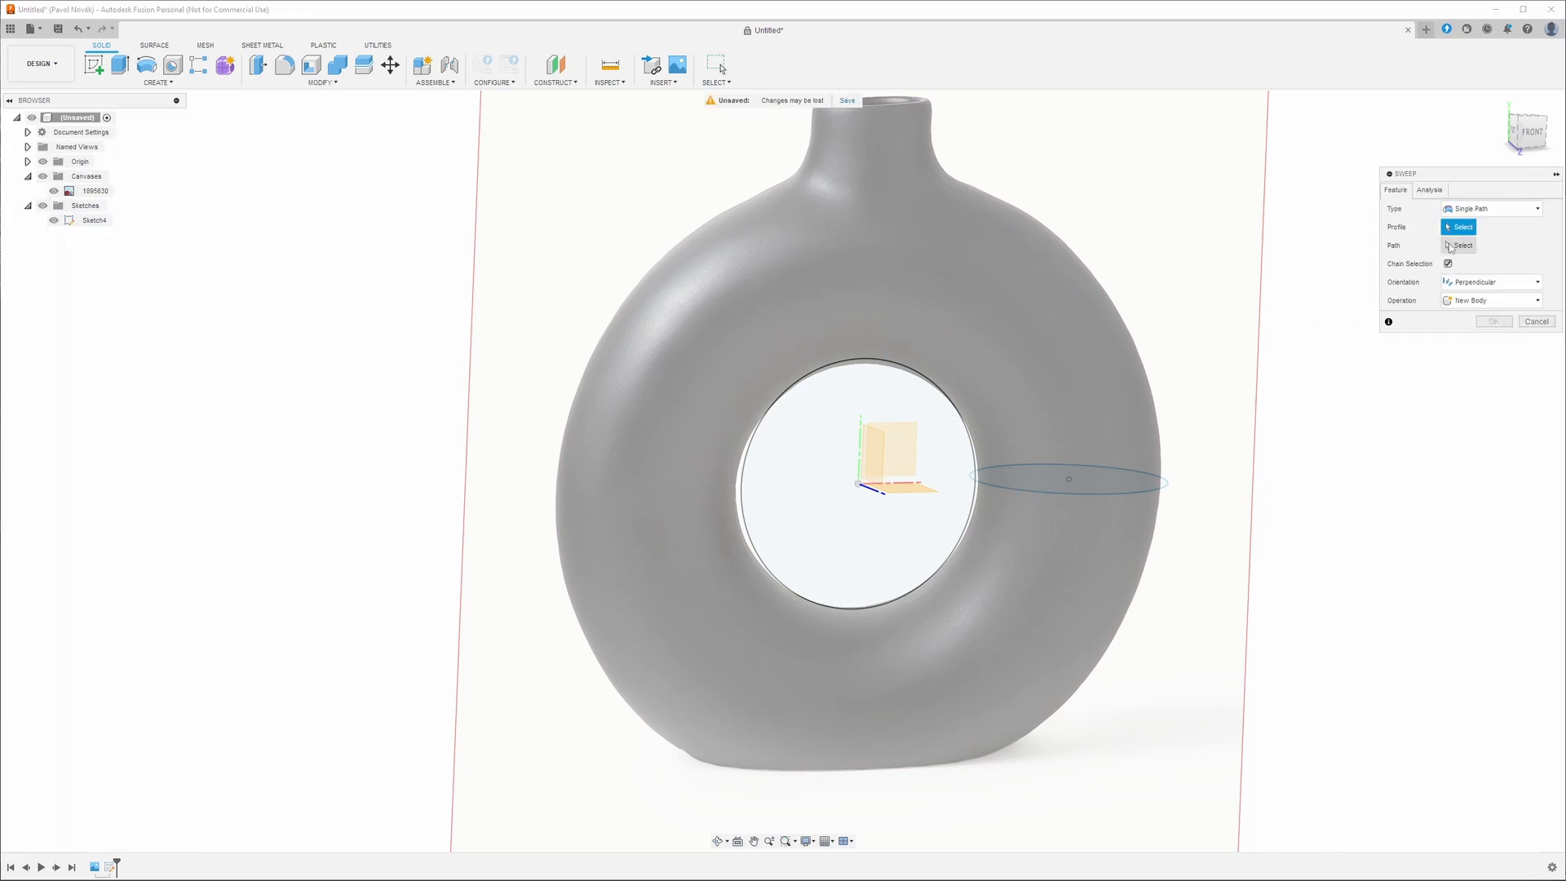
{"action": "left_click", "coordinate": [1111, 486]}
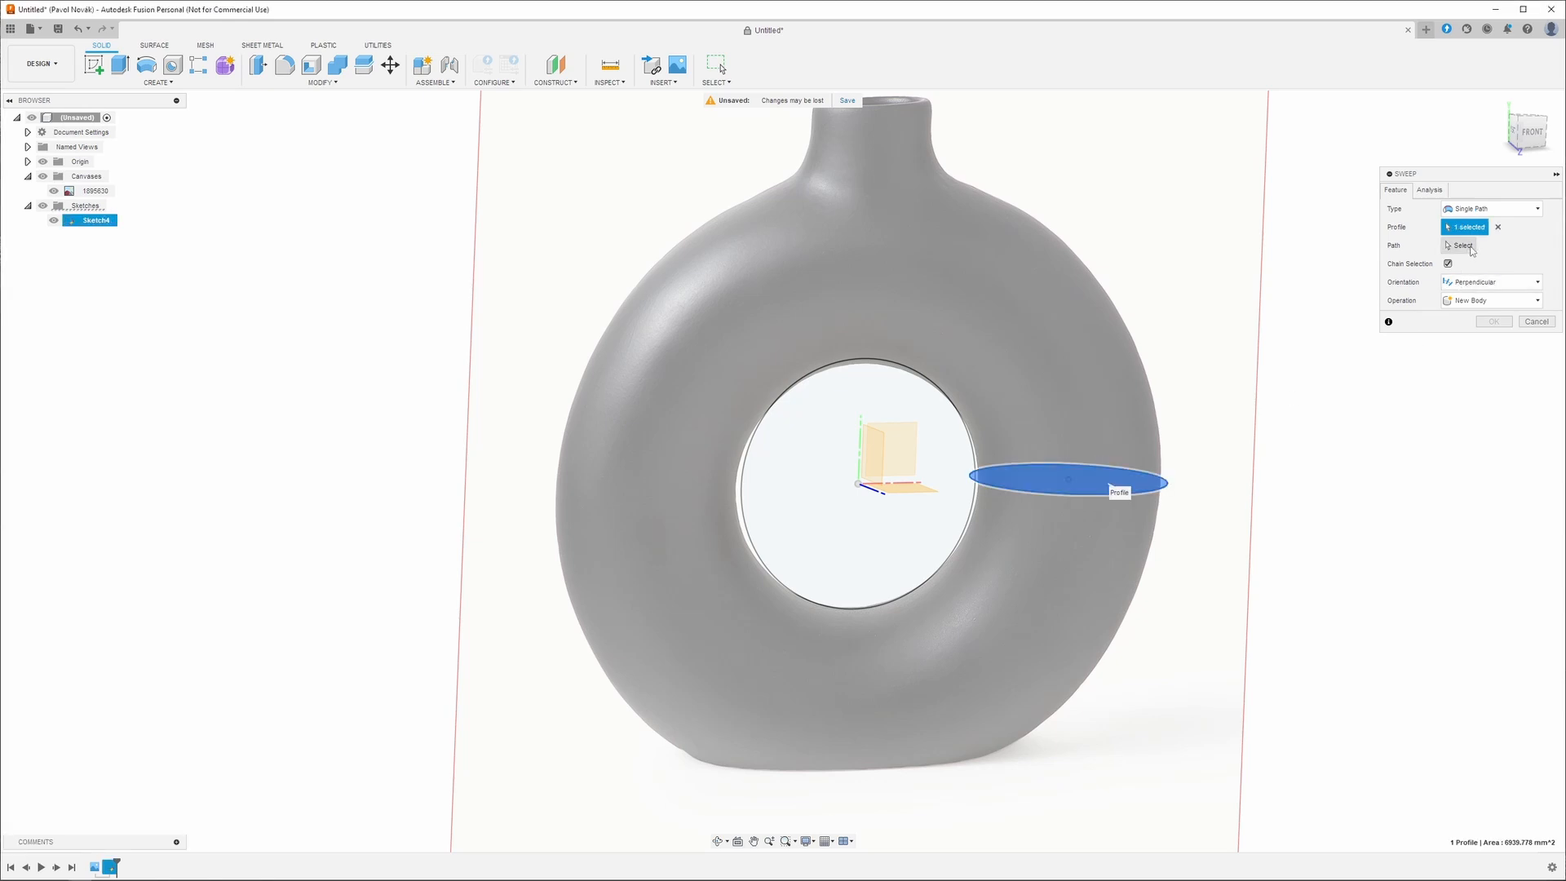
{"action": "left_click", "coordinate": [971, 447]}
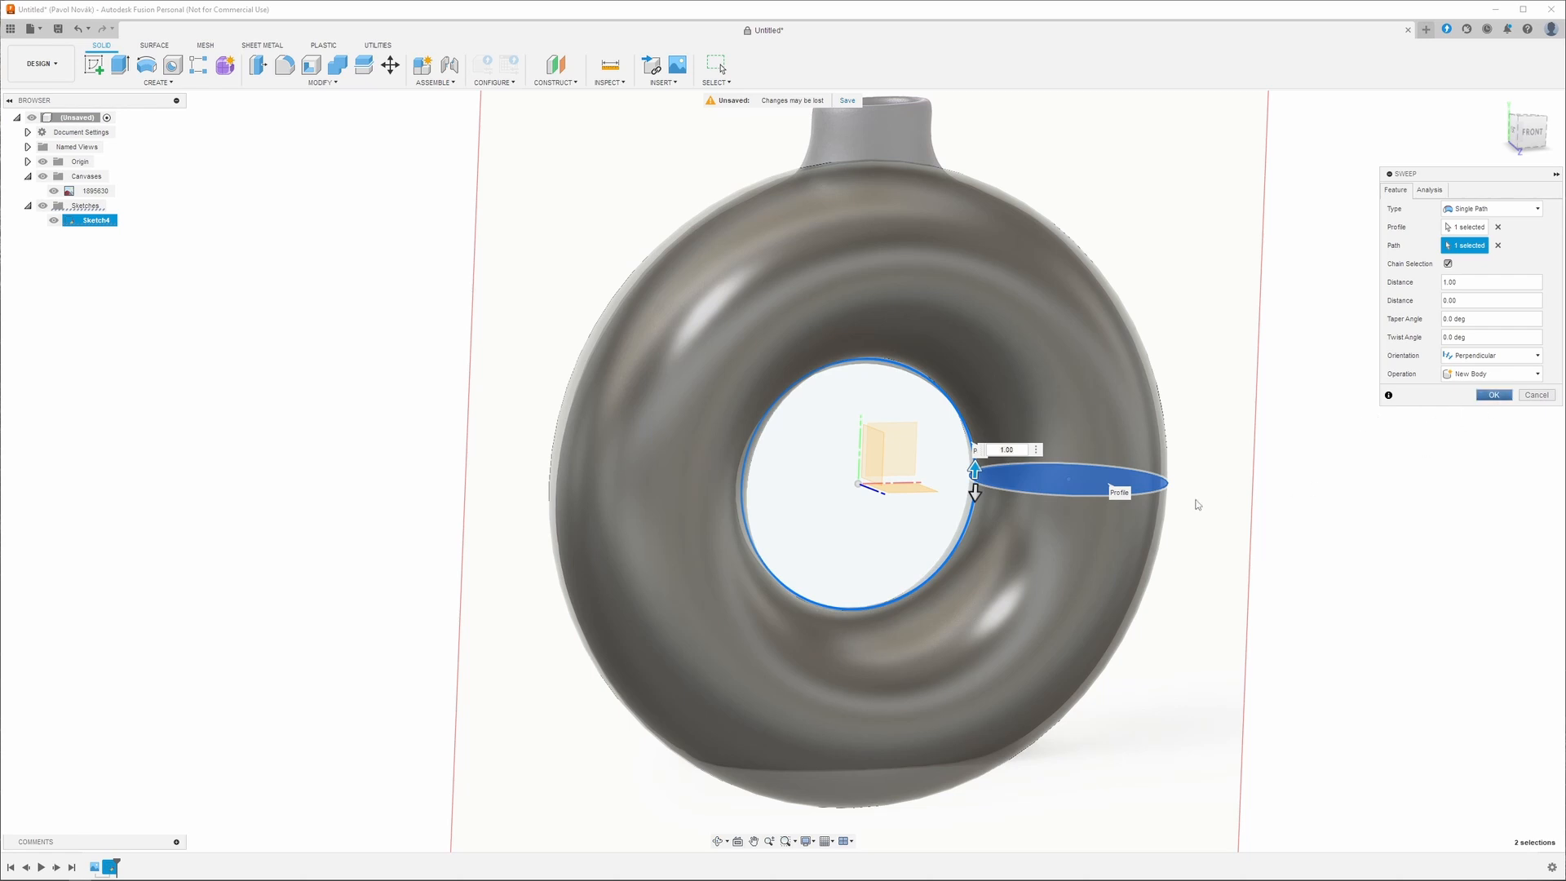
{"action": "key", "text": "Return"}
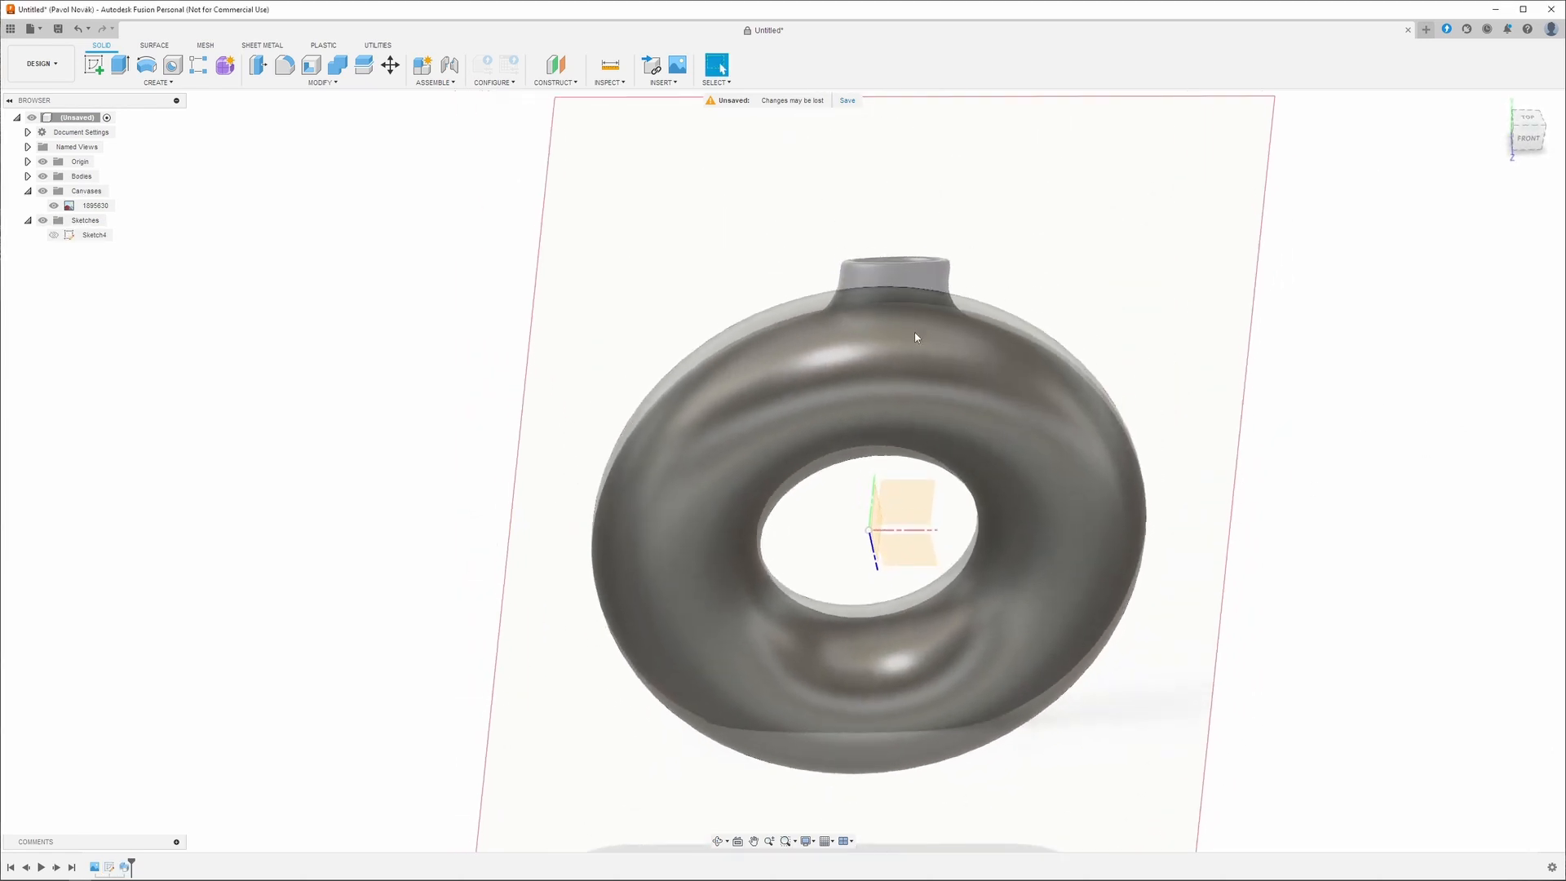
Create a construction plane offset 185 mm from the XZ plane, level with the vase's neck opening.
{"action": "left_click", "coordinate": [907, 500]}
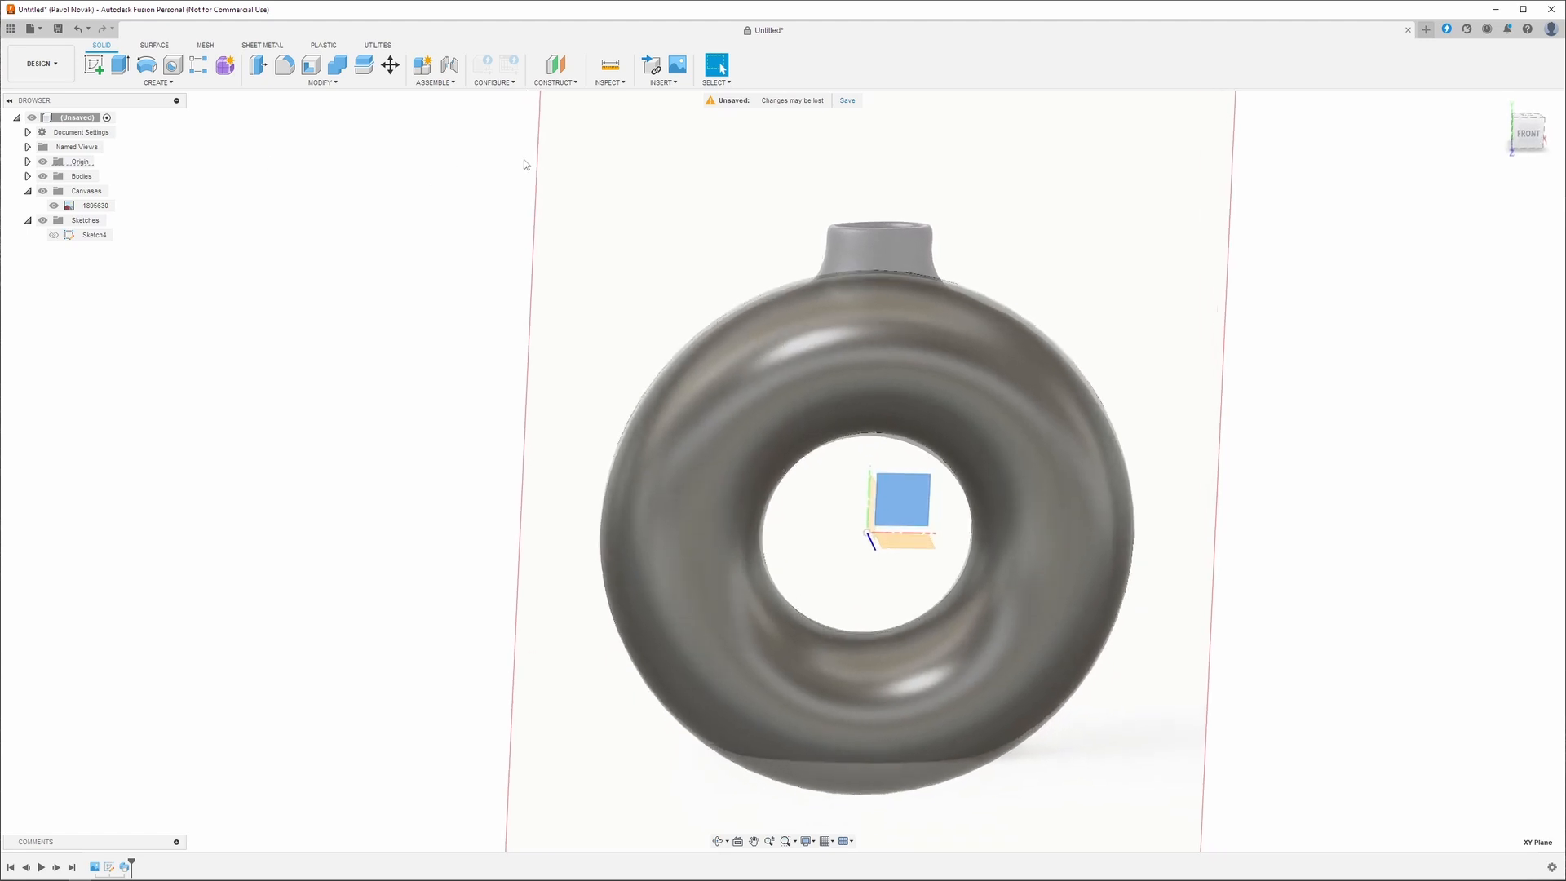
{"action": "left_click", "coordinate": [524, 164]}
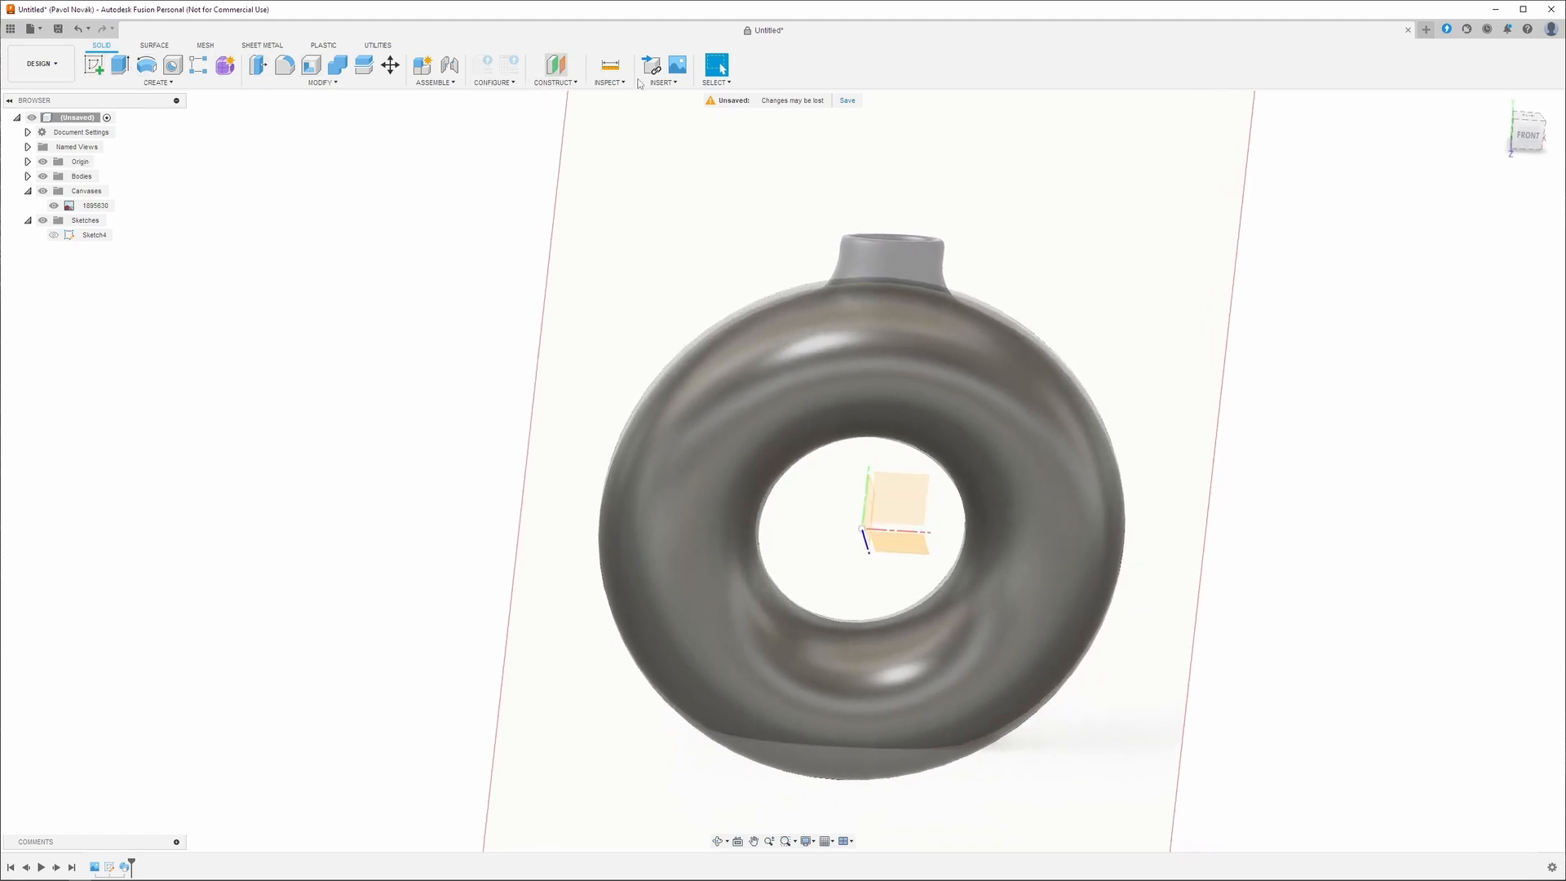
{"action": "left_click", "coordinate": [902, 548]}
{"action": "left_click_drag", "start_coordinate": [887, 516], "coordinate": [914, 222]}
{"action": "left_click", "coordinate": [1541, 133]}
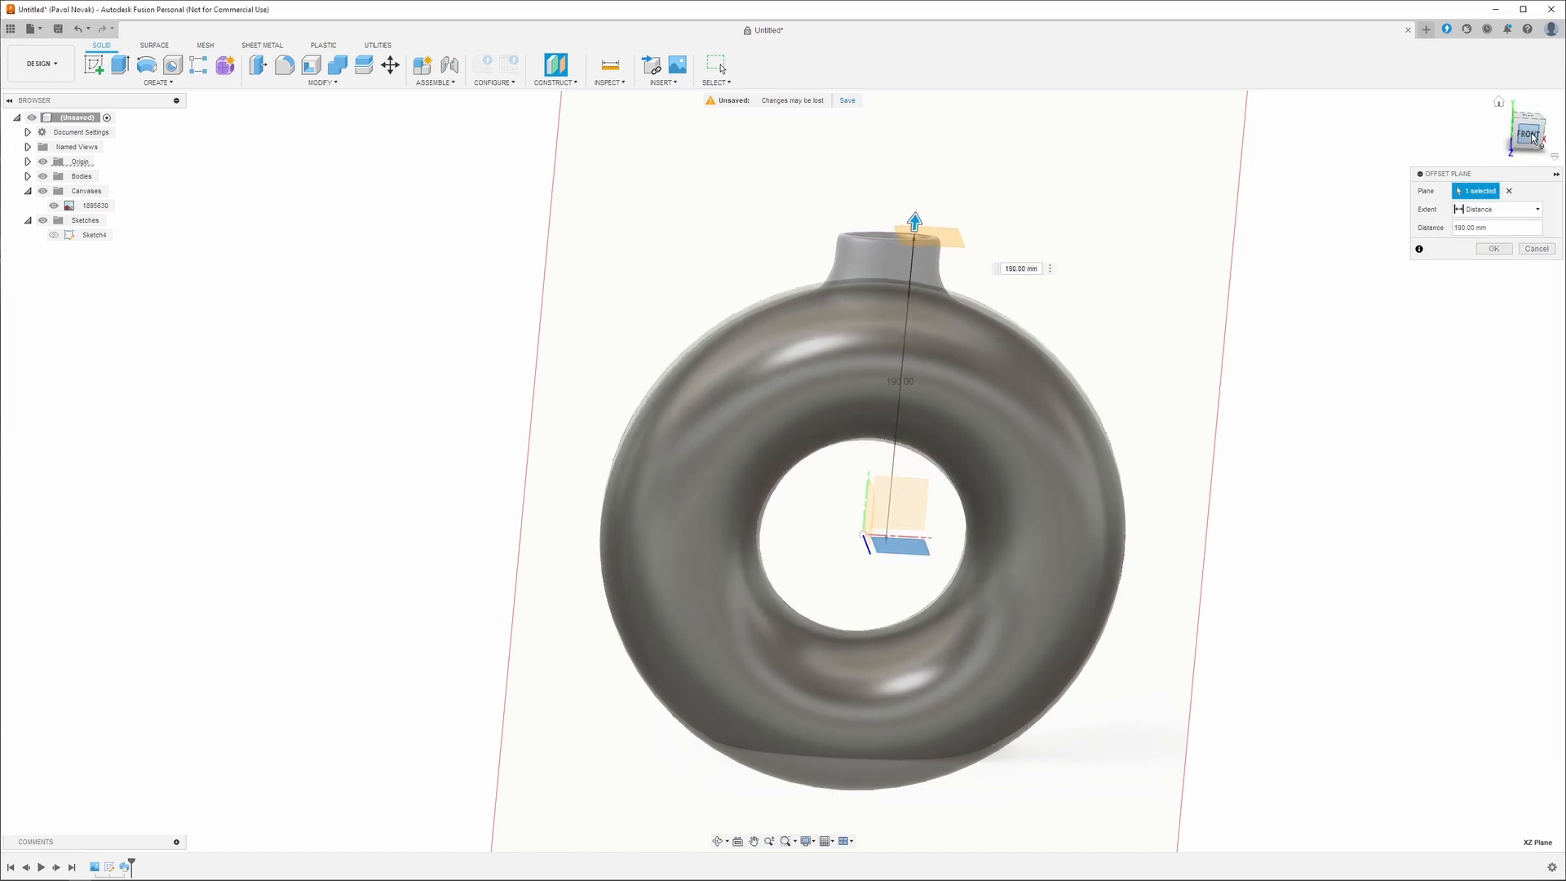
{"action": "scroll", "coordinate": [888, 235], "scroll_direction": "up", "scroll_amount": 5}
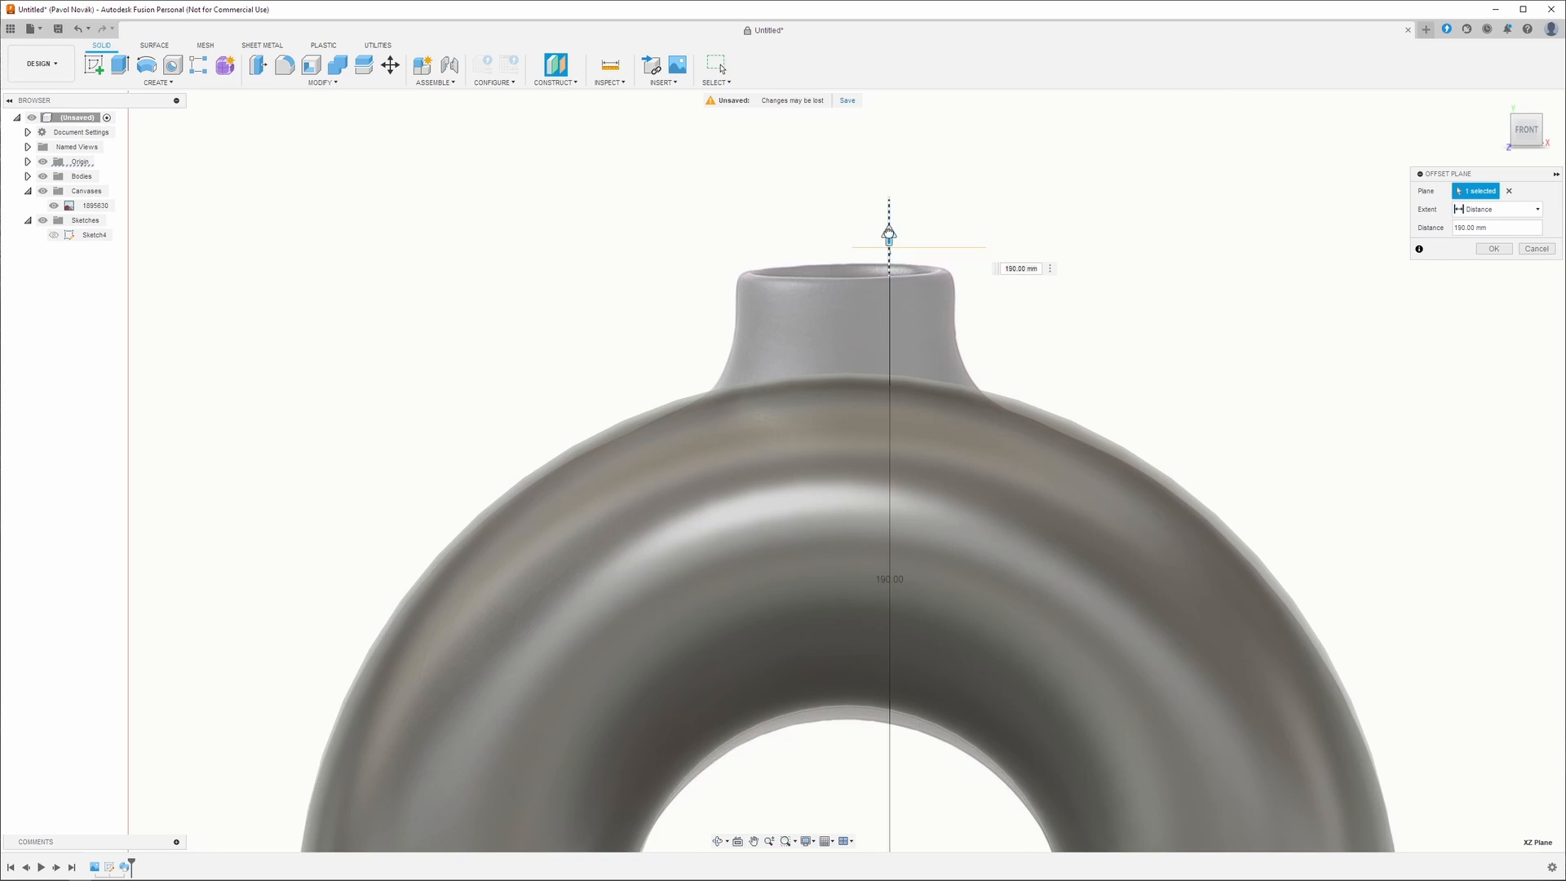
{"action": "left_click_drag", "start_coordinate": [889, 234], "coordinate": [893, 251]}
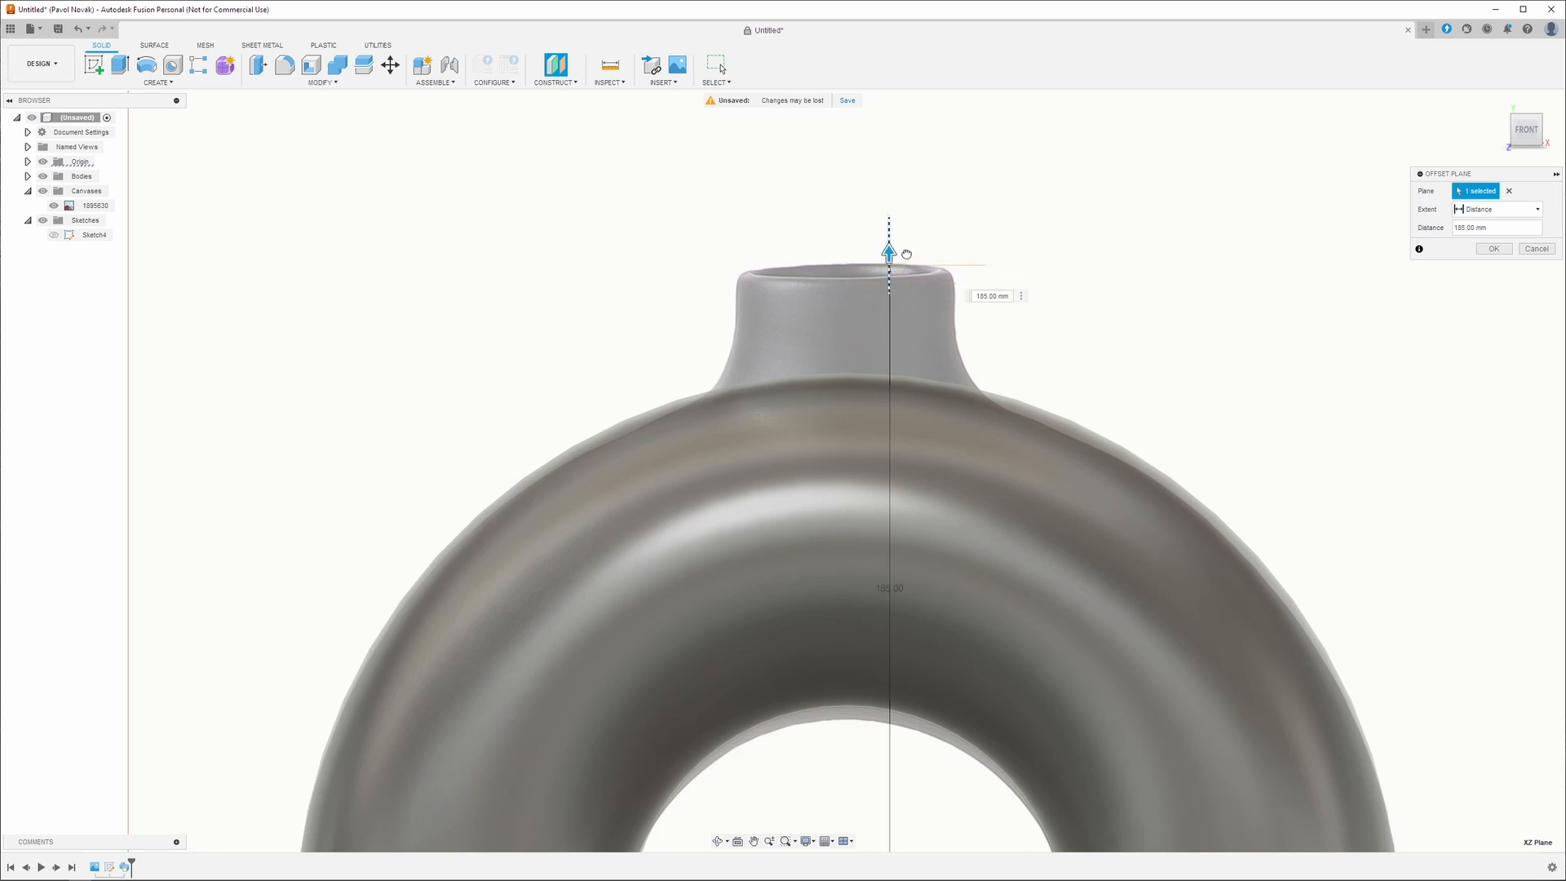
{"action": "key", "text": "Tab"}
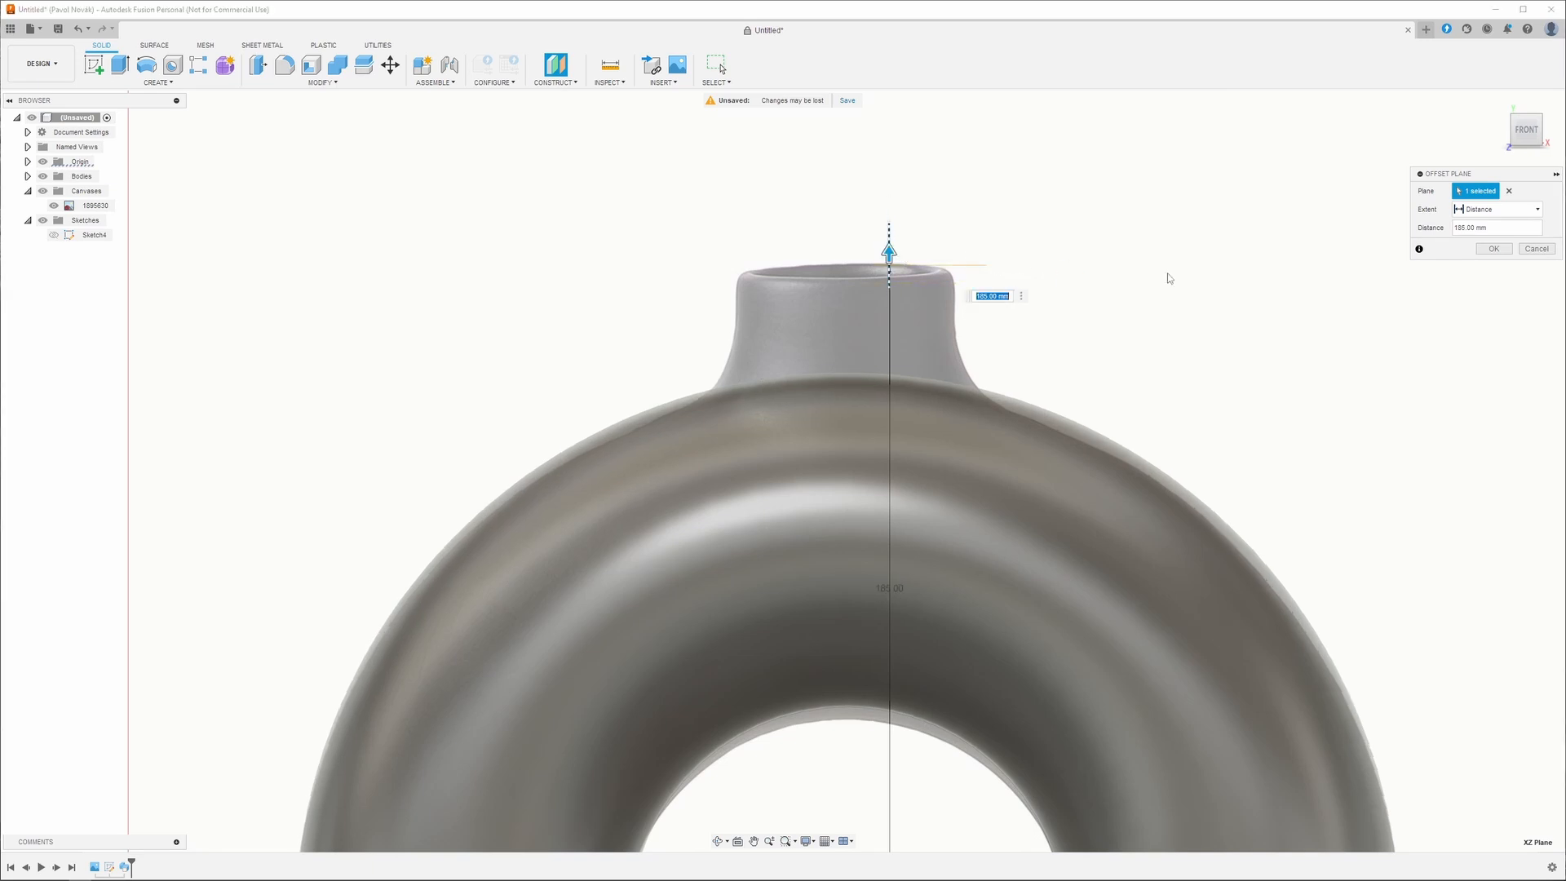
{"action": "left_click", "coordinate": [1491, 249]}
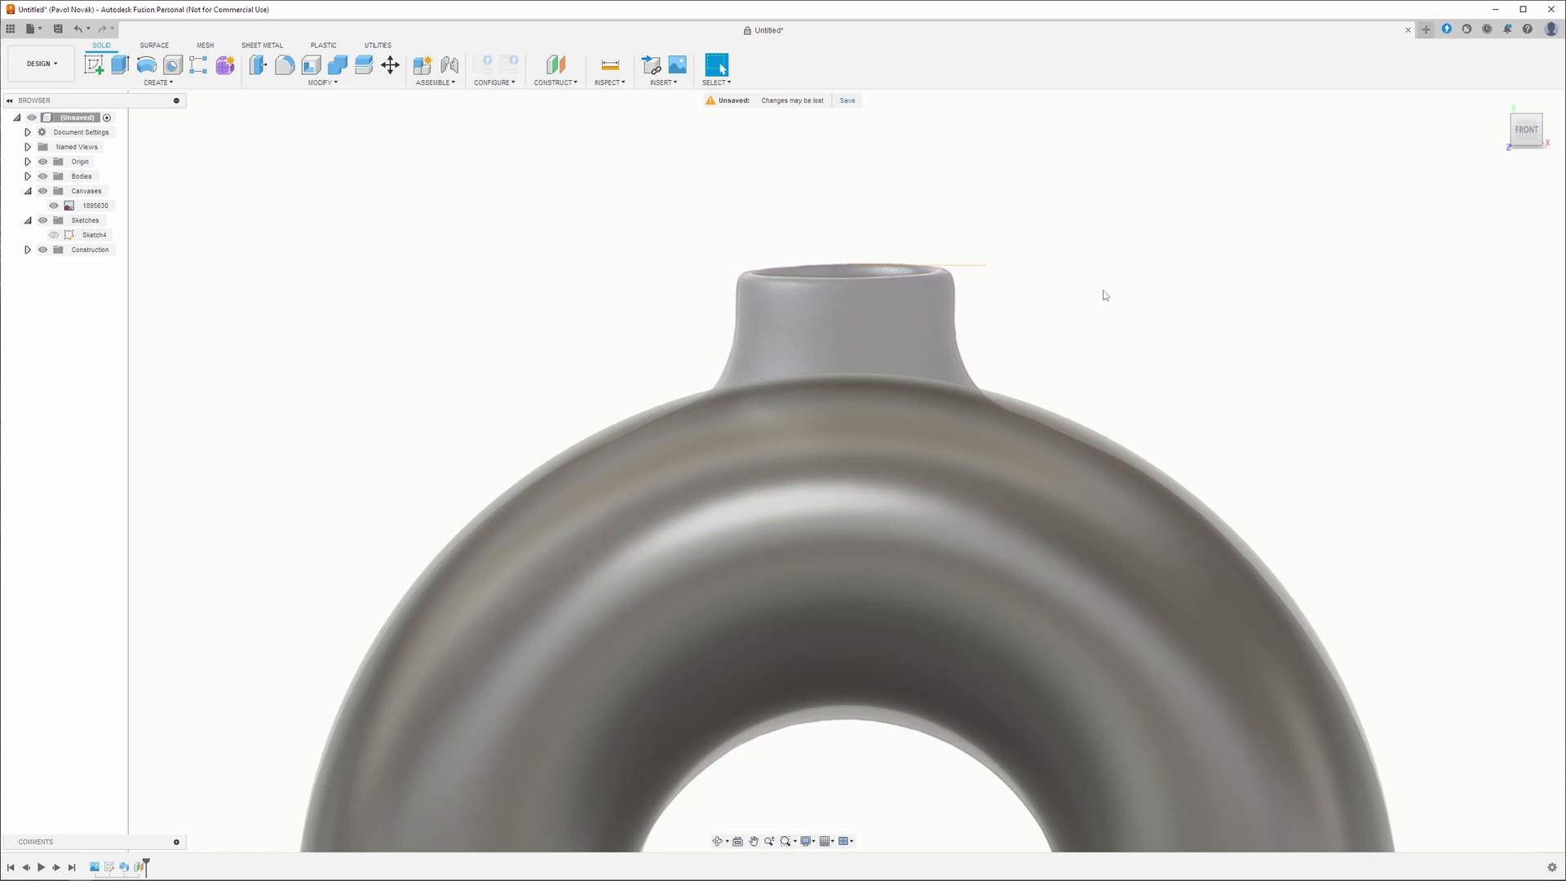
Sketch a circle about 45 mm in diameter on the offset plane, centred on the origin.
{"action": "left_click", "coordinate": [909, 291]}
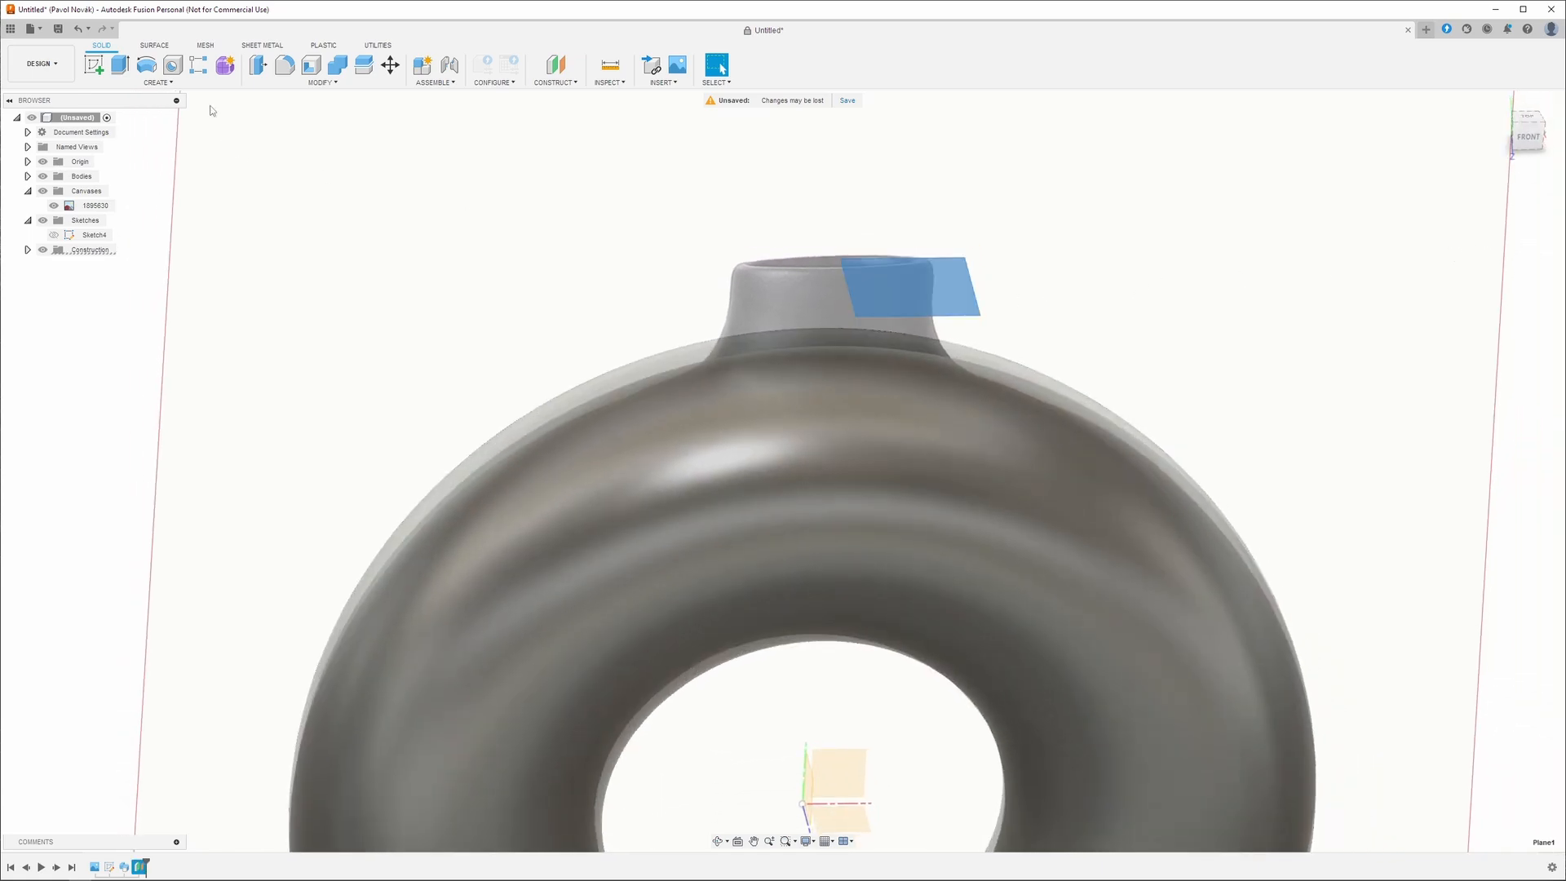
{"action": "left_click", "coordinate": [94, 64]}
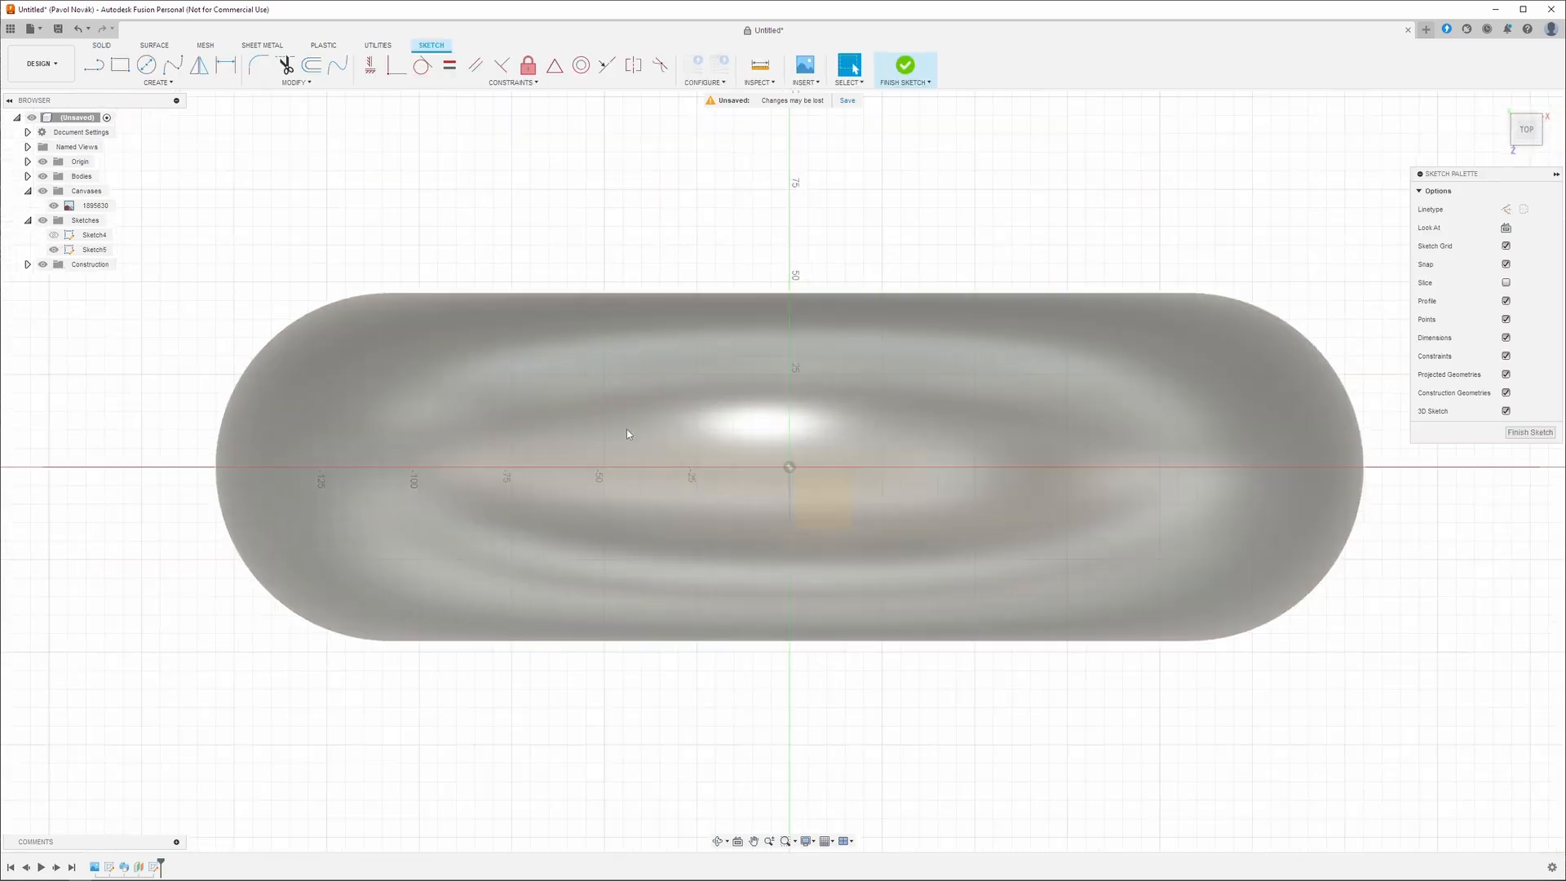
{"action": "scroll", "coordinate": [627, 433], "scroll_direction": "up", "scroll_amount": 3}
{"action": "key", "text": "c"}
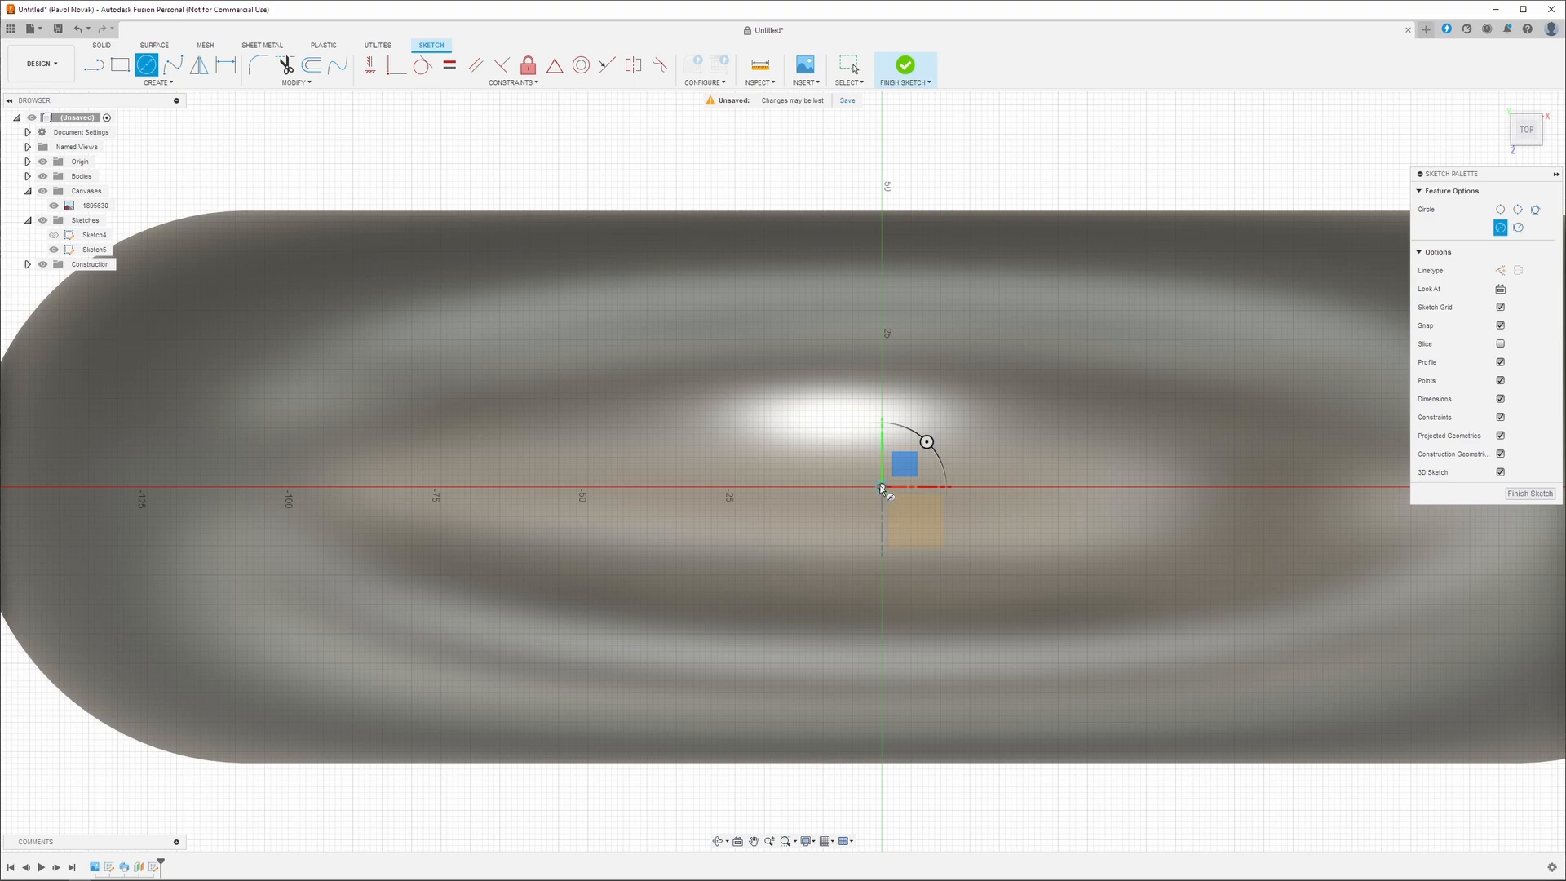
{"action": "left_click", "coordinate": [882, 488]}
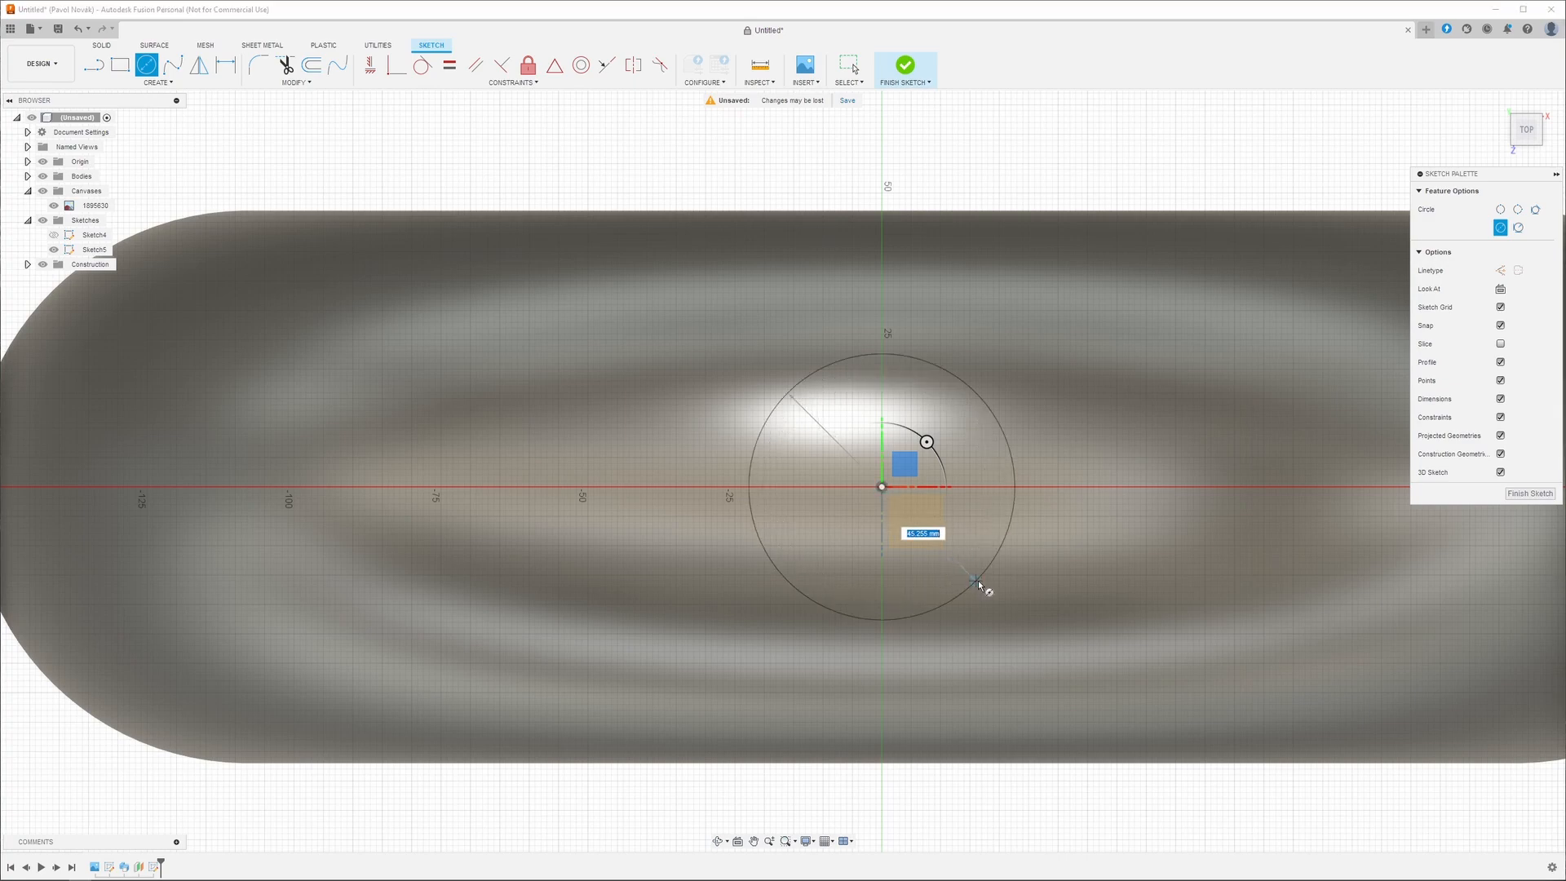
{"action": "left_click", "coordinate": [979, 585]}
{"action": "middle_click_drag", "start_coordinate": [999, 539], "coordinate": [1010, 123], "text": "shift"}
{"action": "scroll", "coordinate": [963, 542], "scroll_direction": "down", "scroll_amount": 3}
{"action": "middle_click_drag", "start_coordinate": [996, 228], "coordinate": [1077, 392]}
{"action": "scroll", "coordinate": [1077, 280], "scroll_direction": "up", "scroll_amount": 1}
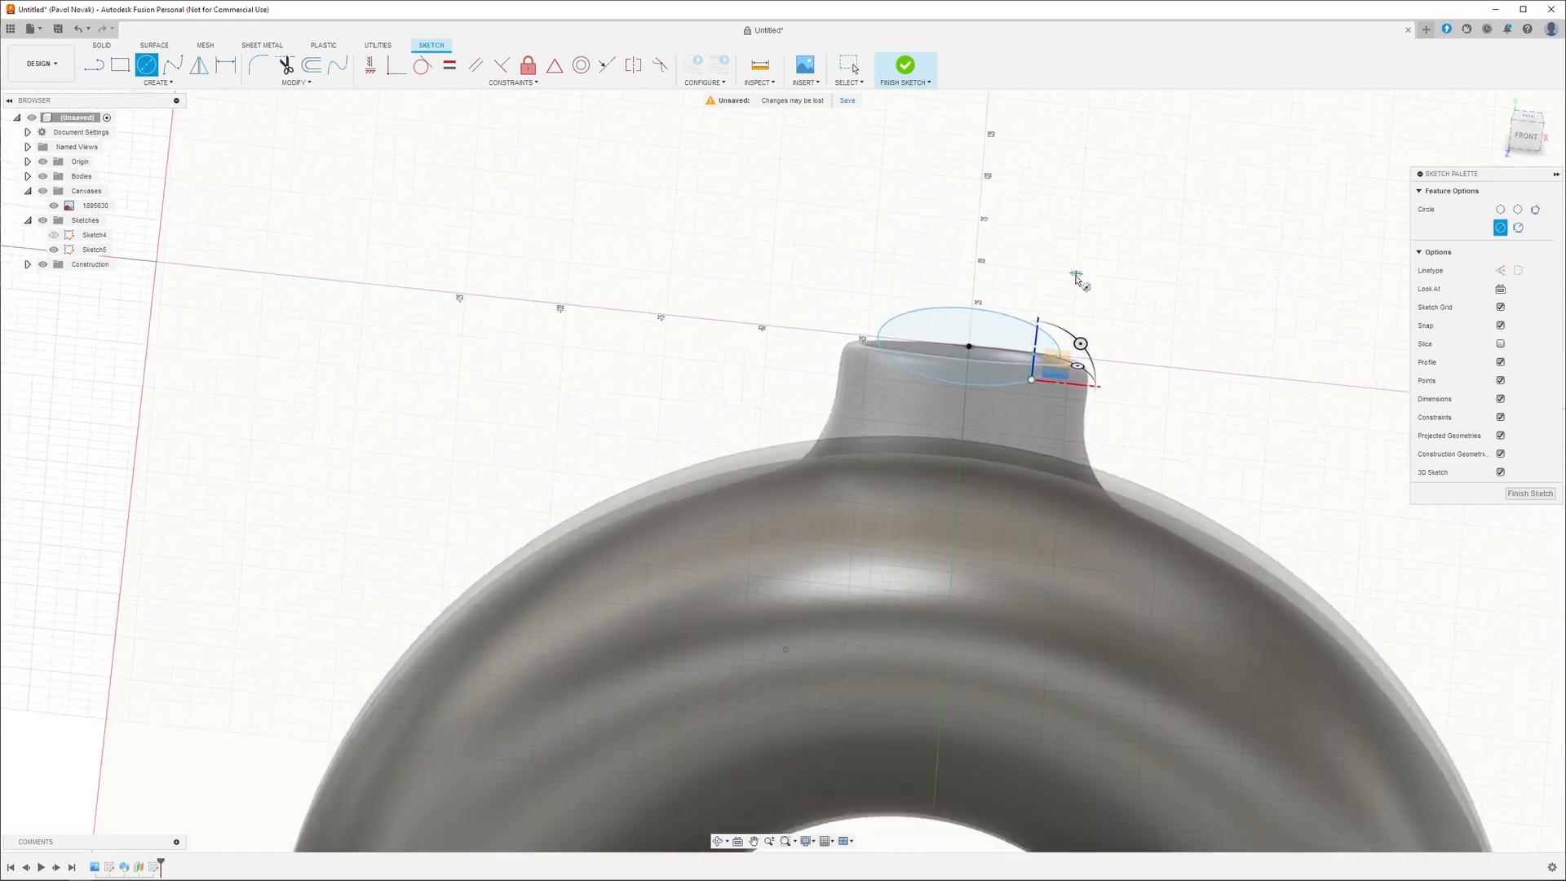
{"action": "mouse_move", "coordinate": [1223, 570]}
{"action": "middle_mouse_down", "text": "shift"}
{"action": "mouse_move", "coordinate": [1262, 485]}
{"action": "mouse_move", "coordinate": [1324, 514]}
{"action": "mouse_move", "coordinate": [1207, 465]}
{"action": "mouse_move", "coordinate": [853, 418]}
{"action": "middle_mouse_up", "text": "shift"}
{"action": "key", "text": "Escape"}
Dimension the neck circle's diameter to 60 mm and finish the sketch.
{"action": "key", "text": "d"}
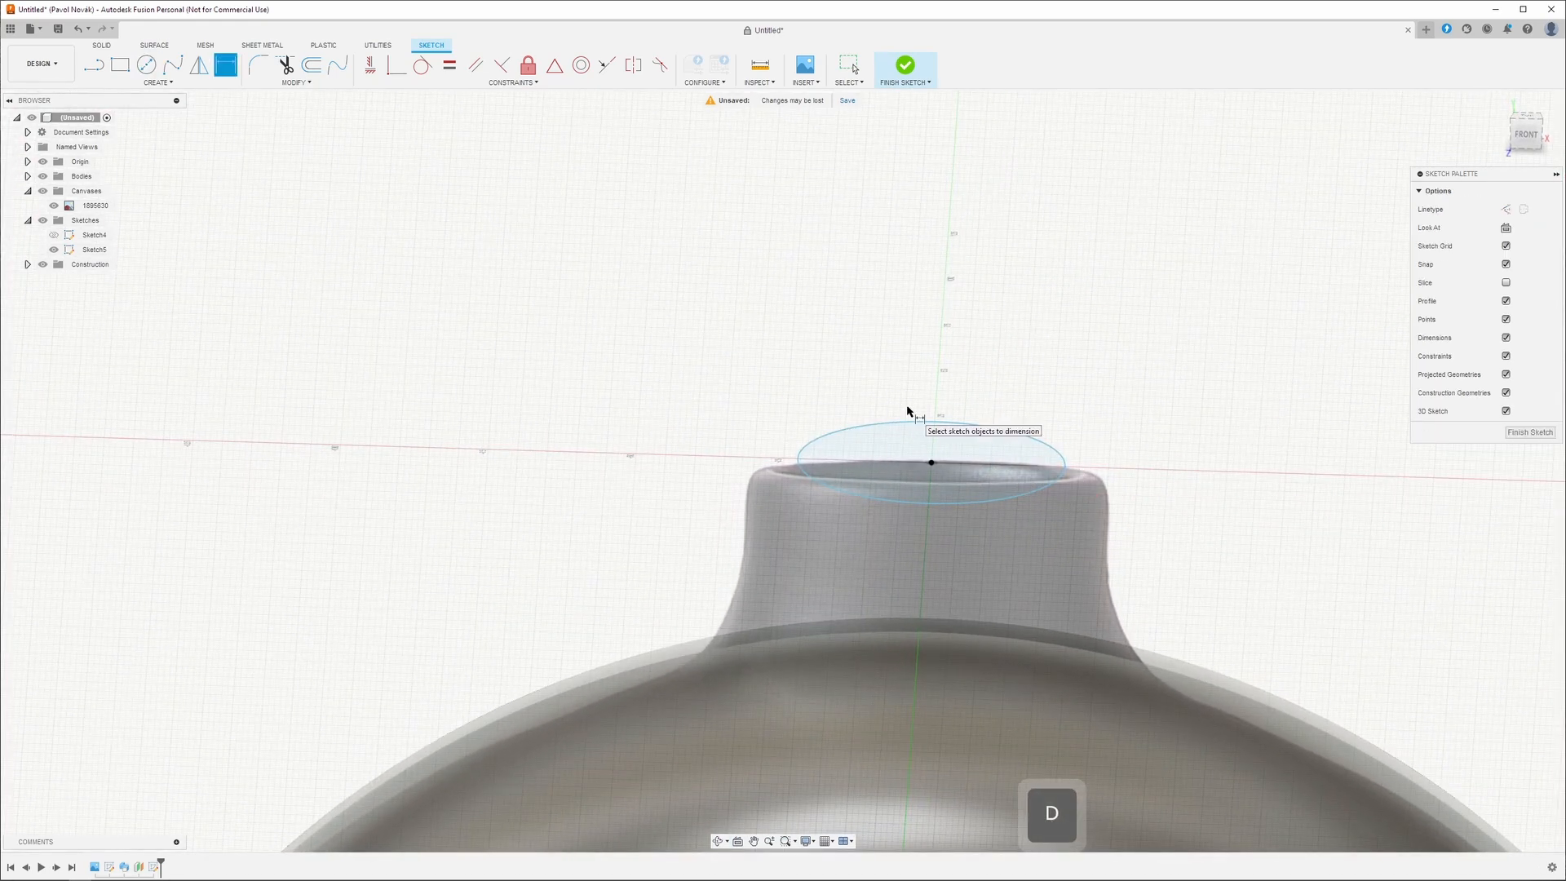
{"action": "left_click", "coordinate": [808, 443]}
{"action": "left_click", "coordinate": [677, 385]}
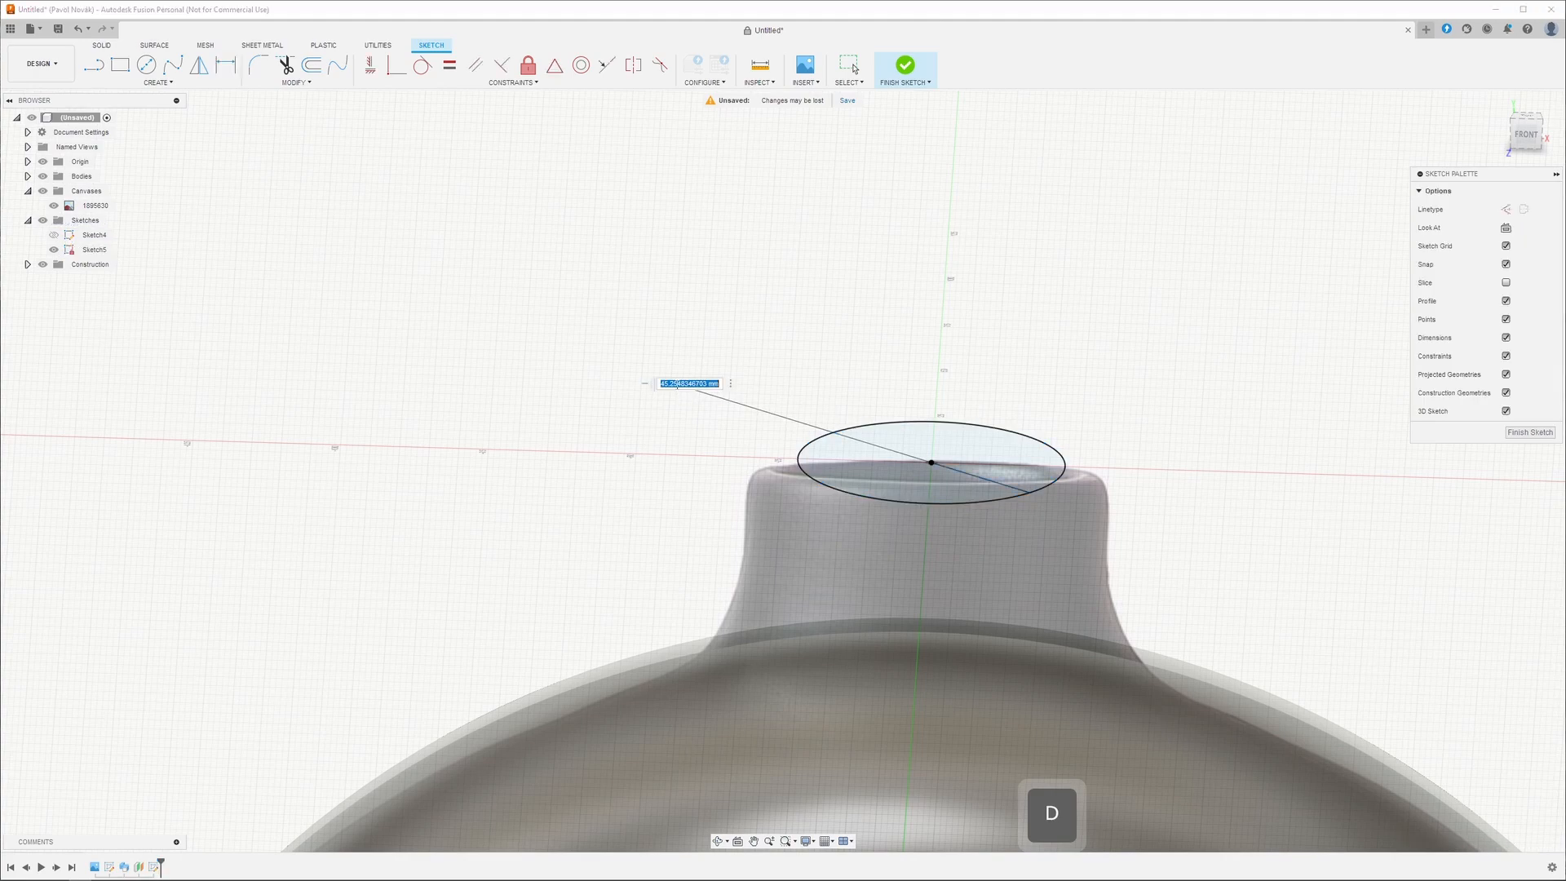
{"action": "type", "text": "60"}
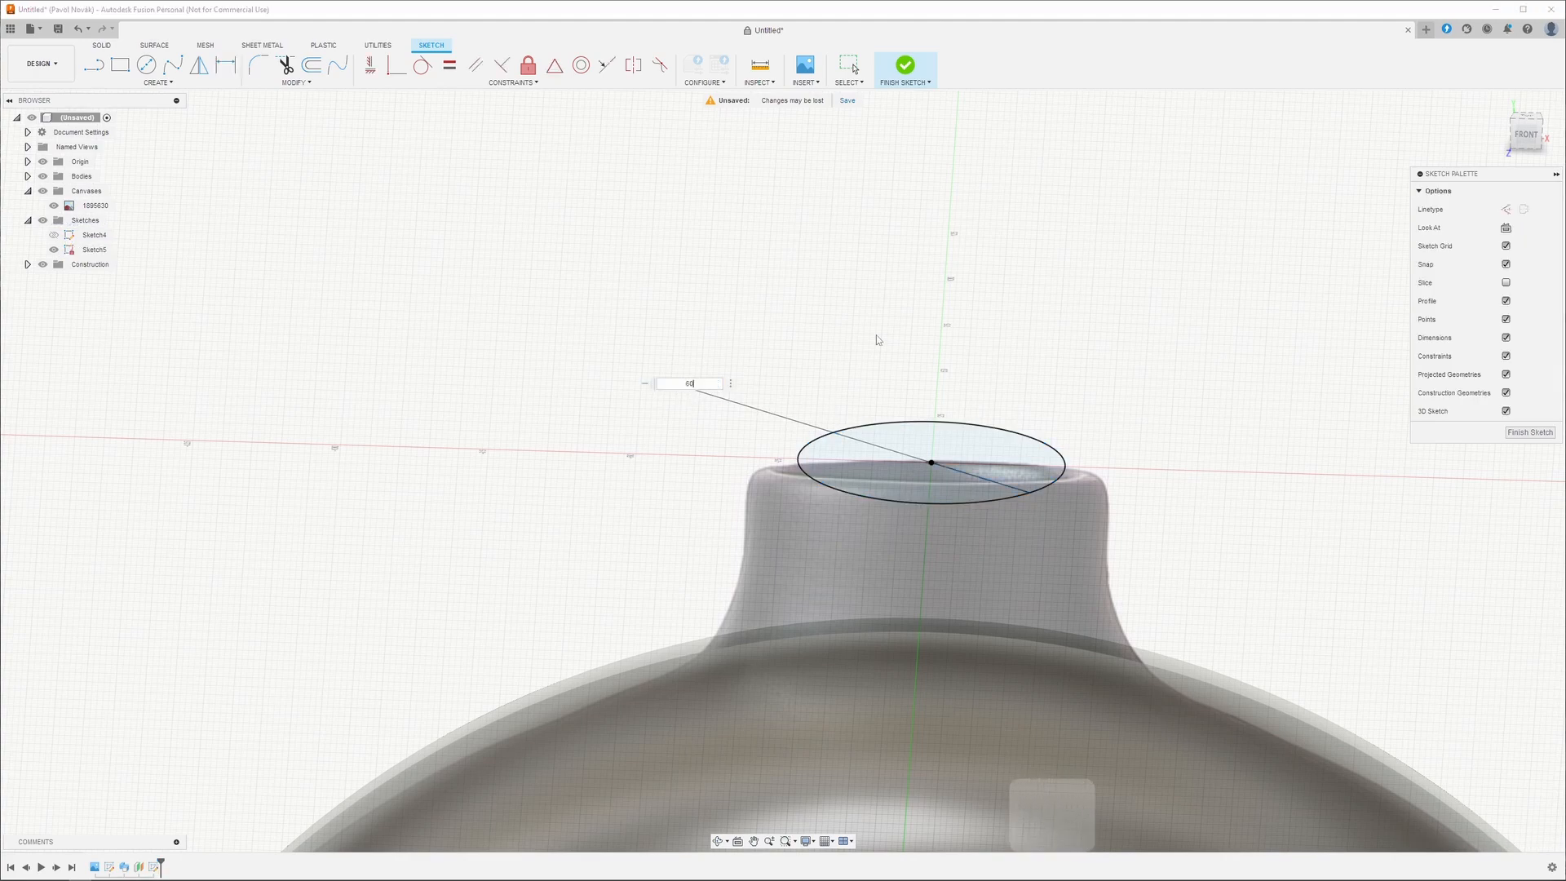
{"action": "key", "text": "Return"}
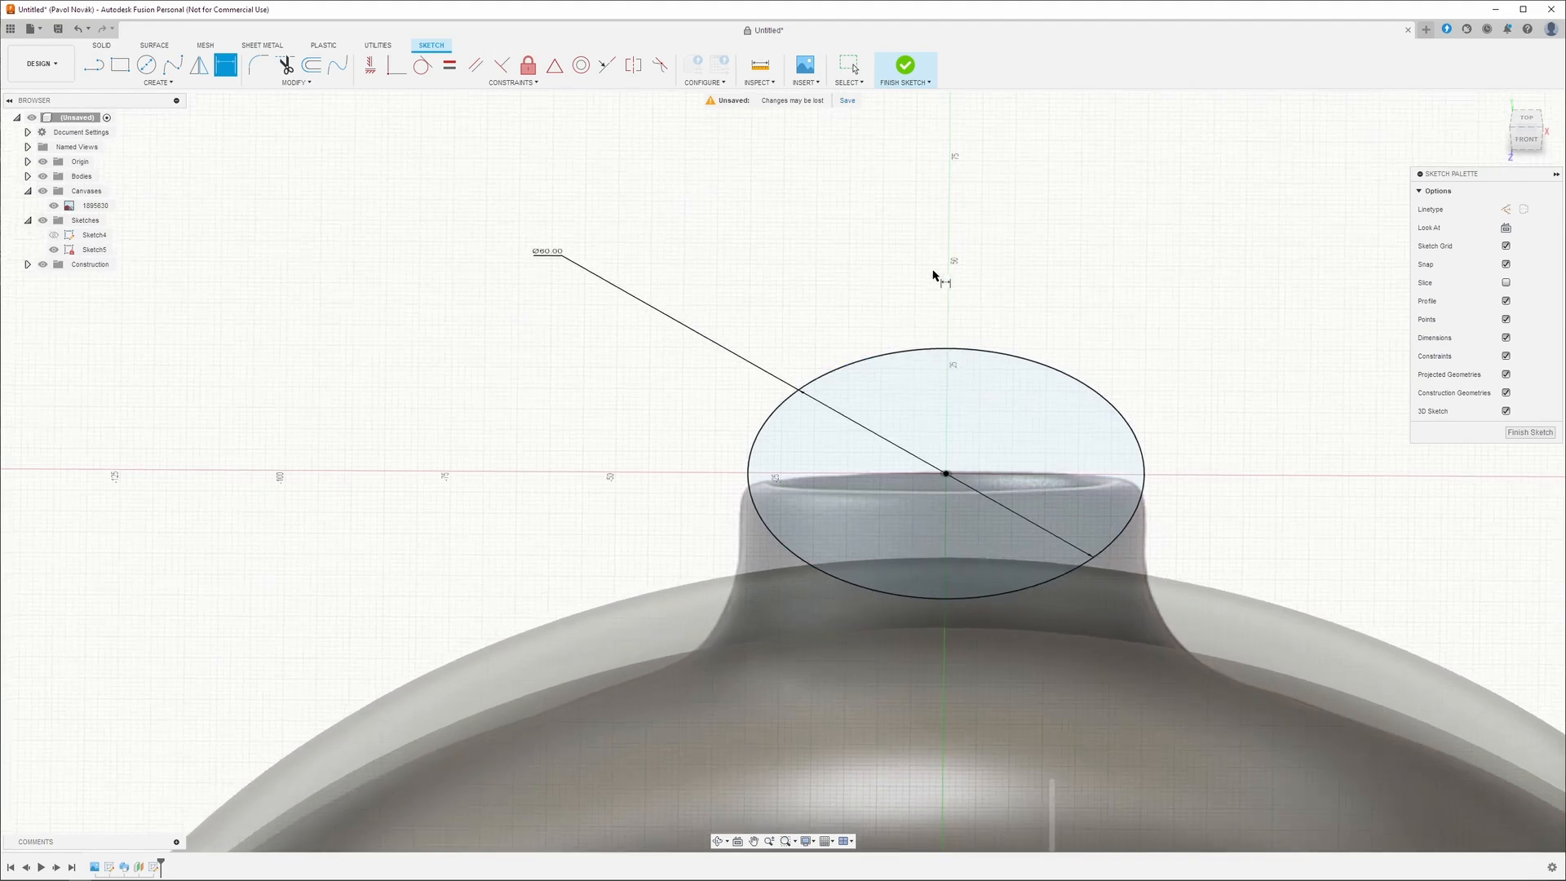
{"action": "left_click", "coordinate": [906, 65]}
Extrude the 60 mm circle profile -80 mm down into the ring with the Join operation to form the neck.
{"action": "scroll", "coordinate": [920, 213], "scroll_direction": "down", "scroll_amount": 4}
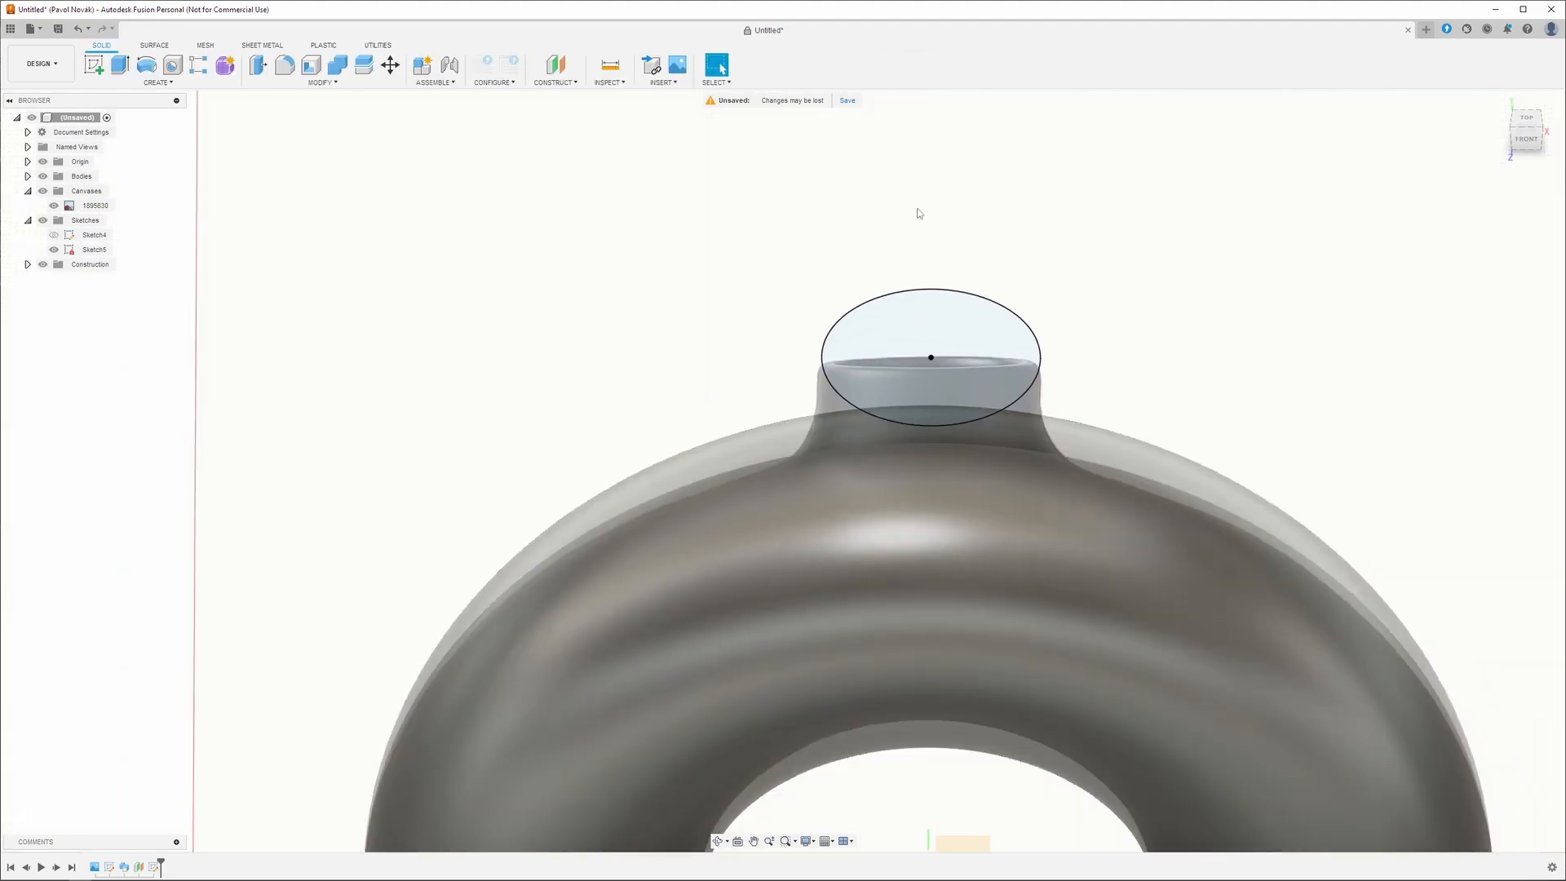
{"action": "middle_click_drag", "start_coordinate": [1048, 207], "coordinate": [1138, 246], "text": "shift"}
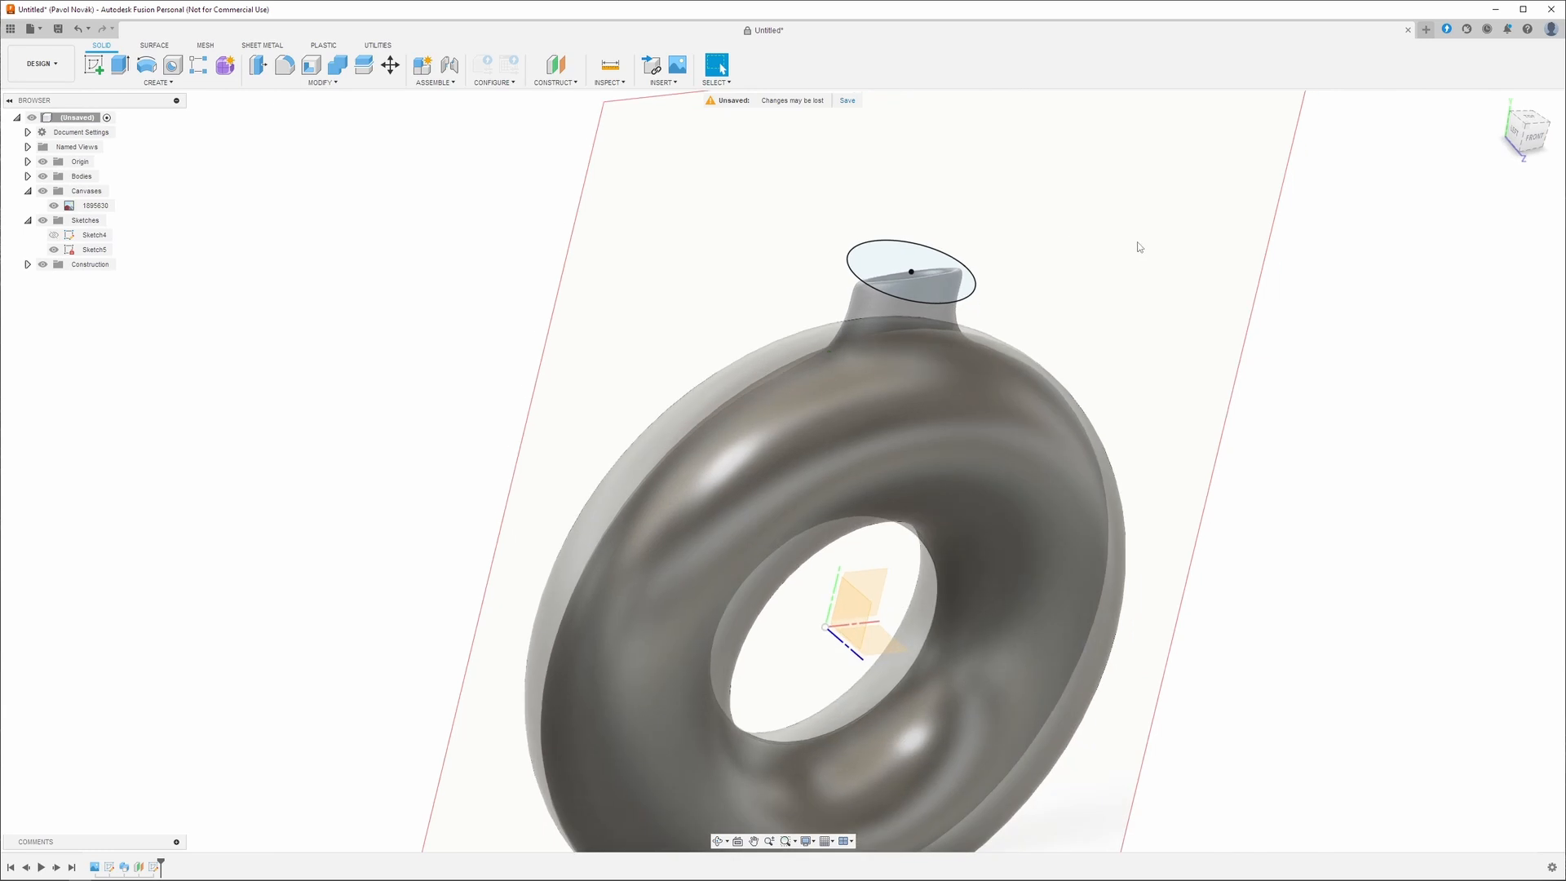
{"action": "left_click", "coordinate": [937, 275]}
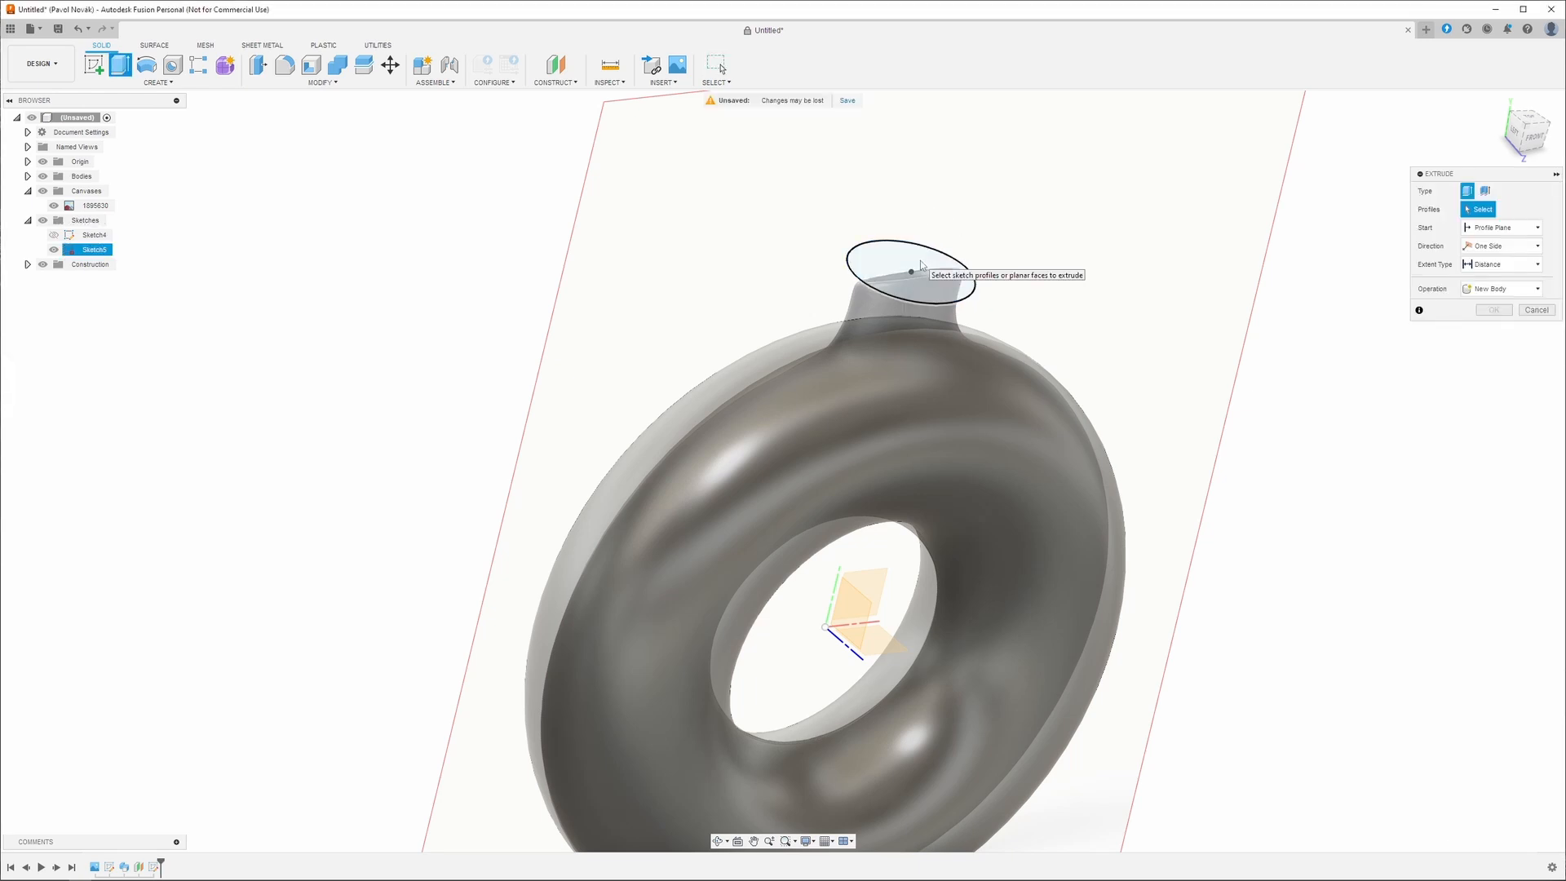
{"action": "left_click", "coordinate": [895, 259]}
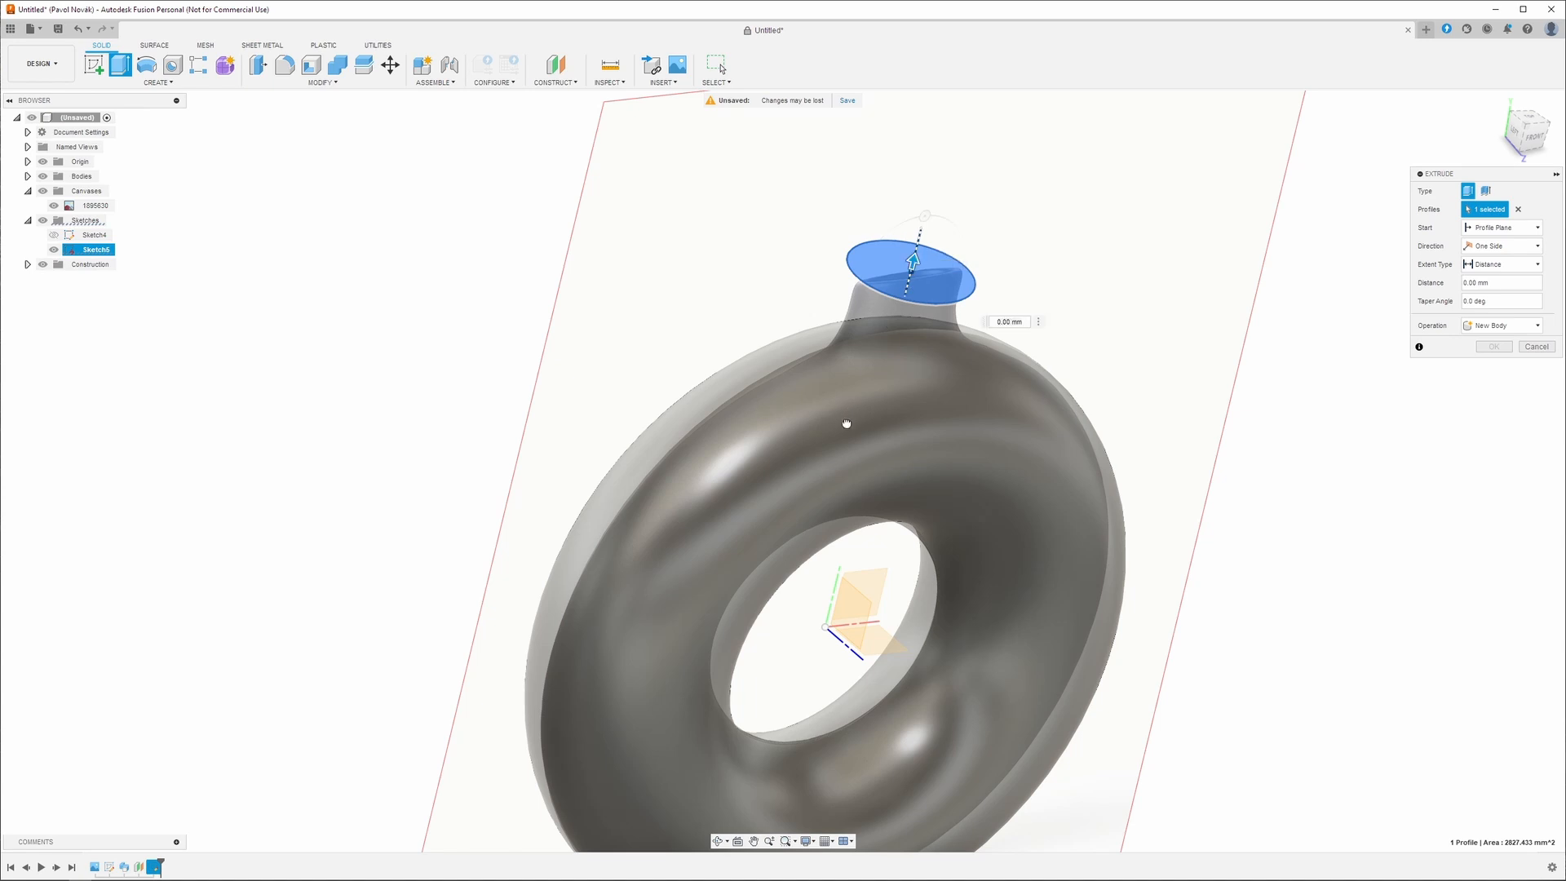
{"action": "type", "text": "-80"}
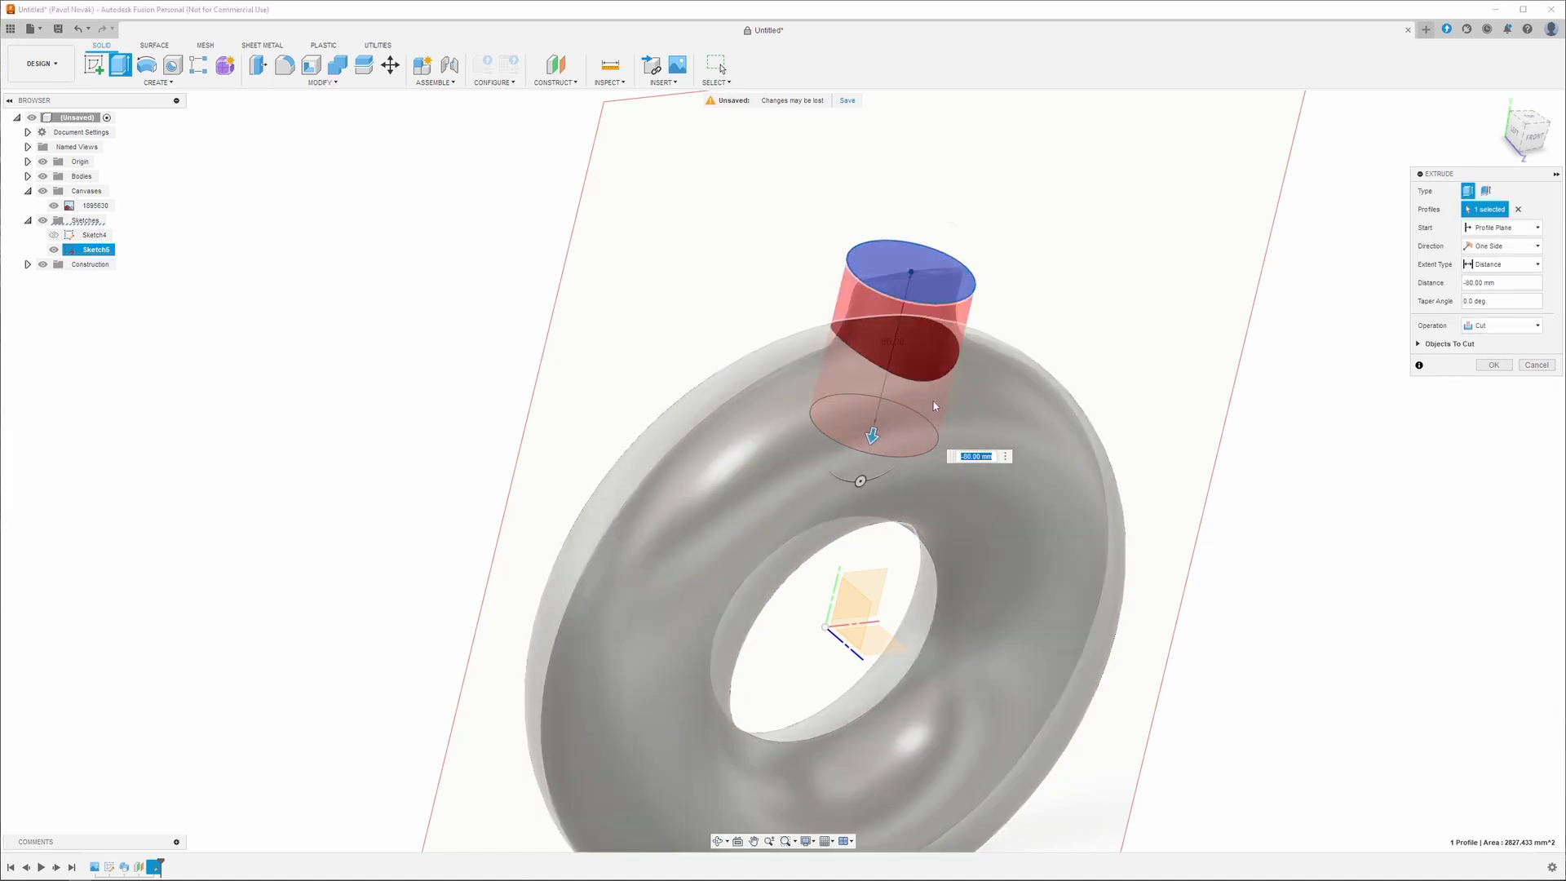
{"action": "left_click", "coordinate": [1490, 326]}
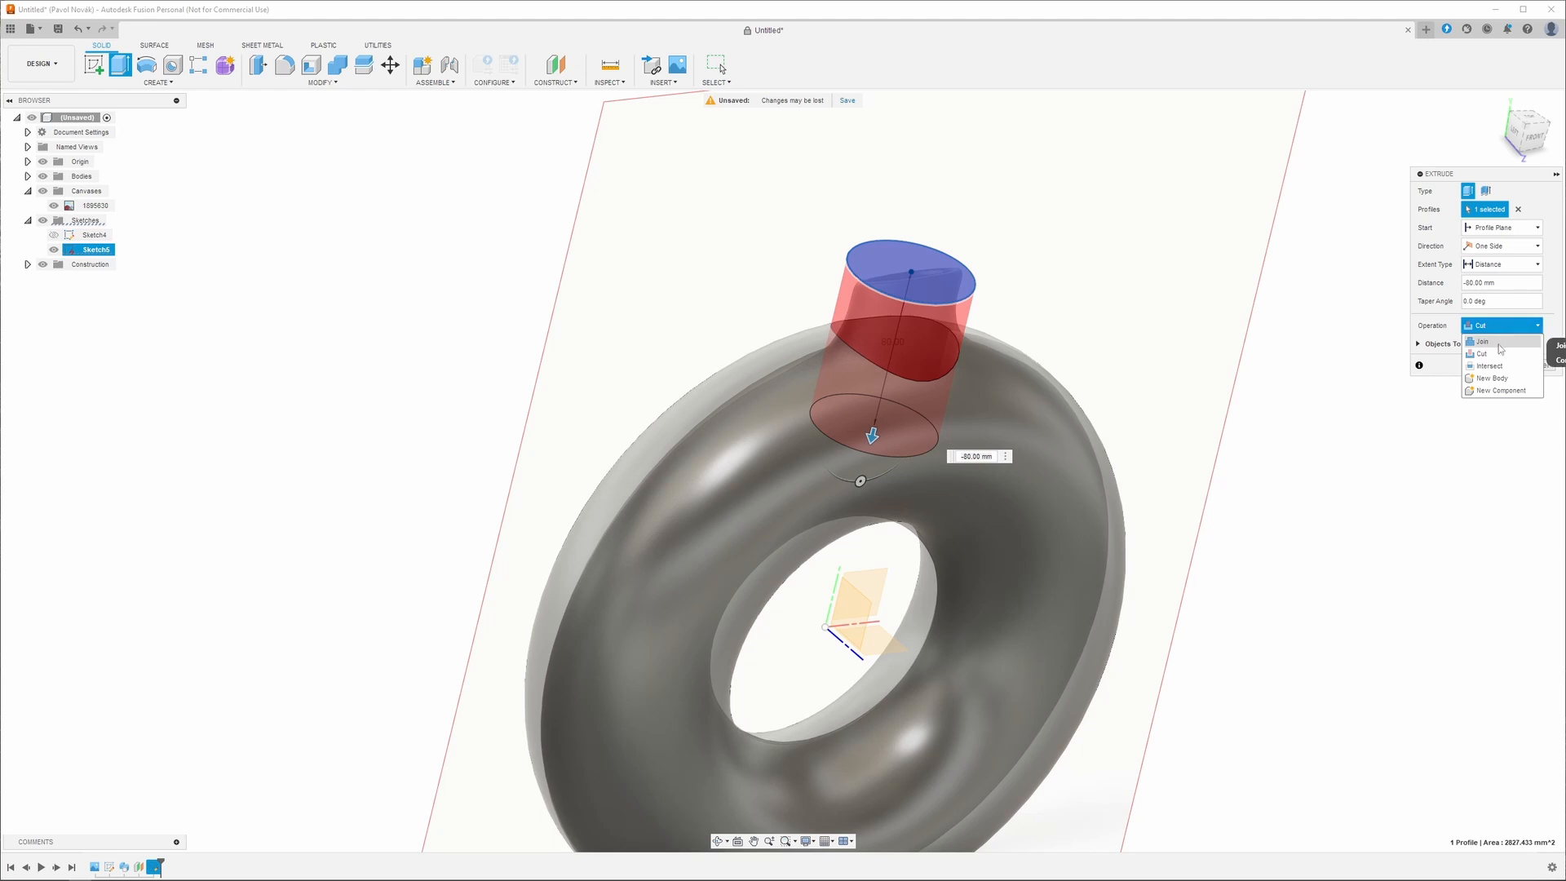
{"action": "left_click", "coordinate": [1491, 345]}
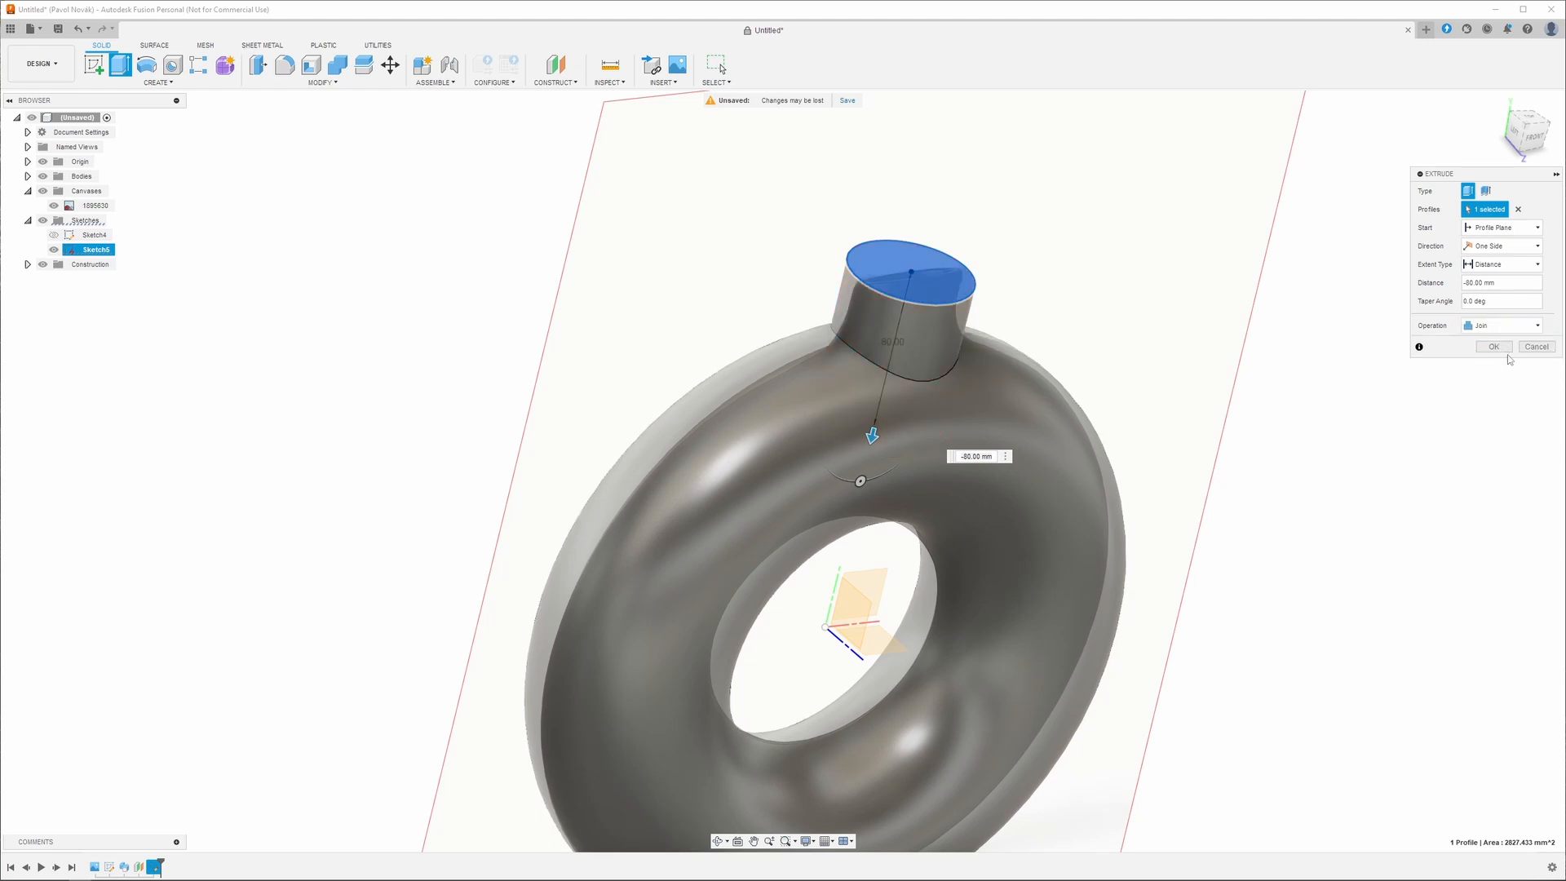
{"action": "left_click", "coordinate": [1499, 348]}
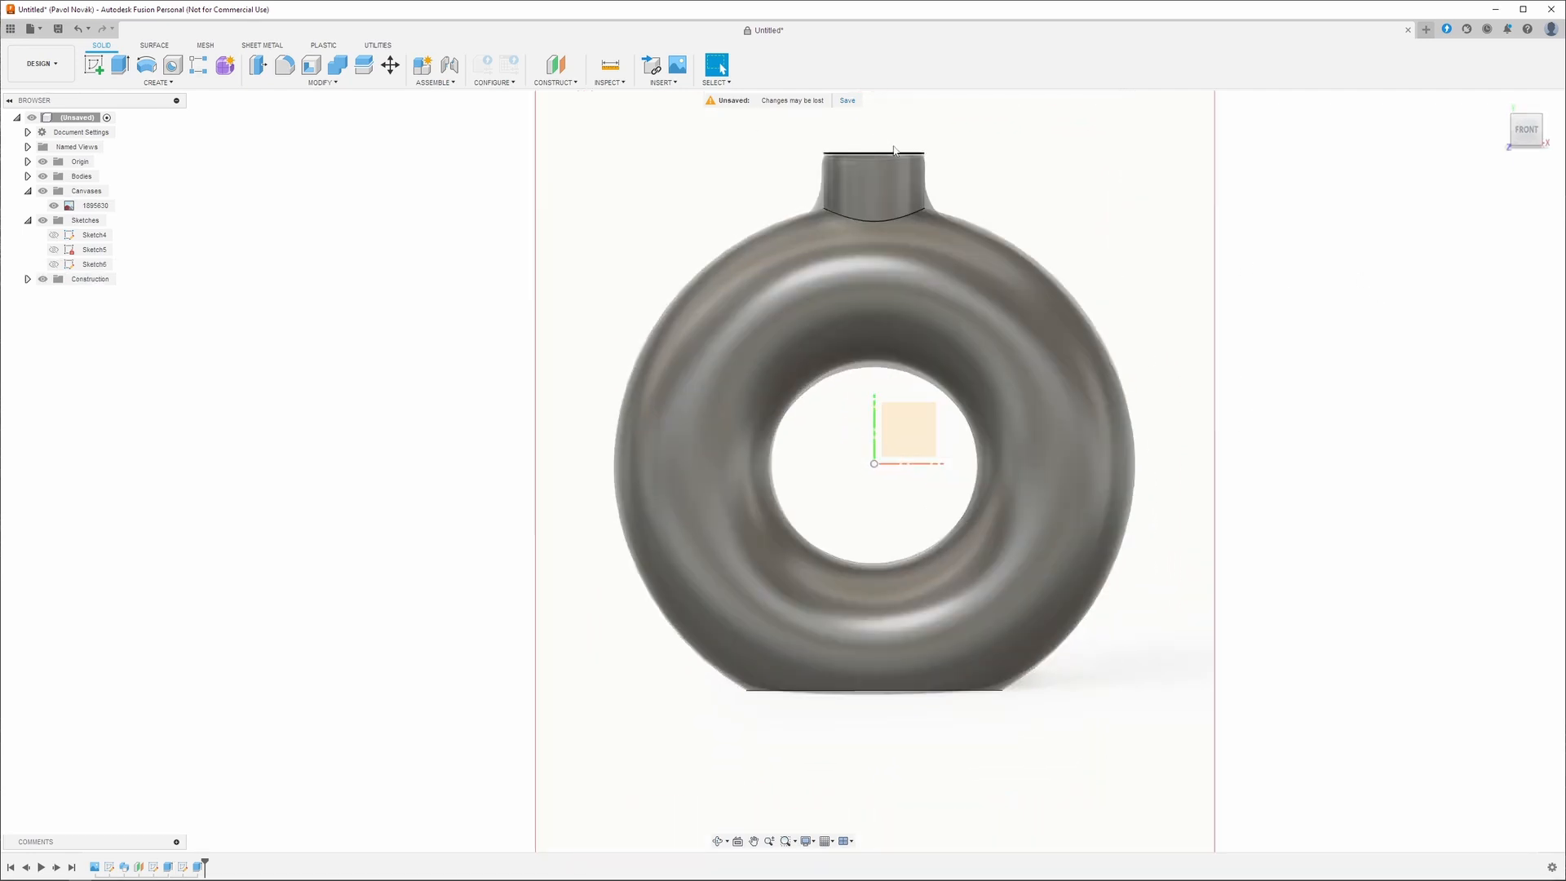
Fillet the edge where the neck meets the ring body with a 25 mm radius.
{"action": "scroll", "coordinate": [894, 151], "scroll_direction": "up", "scroll_amount": 5}
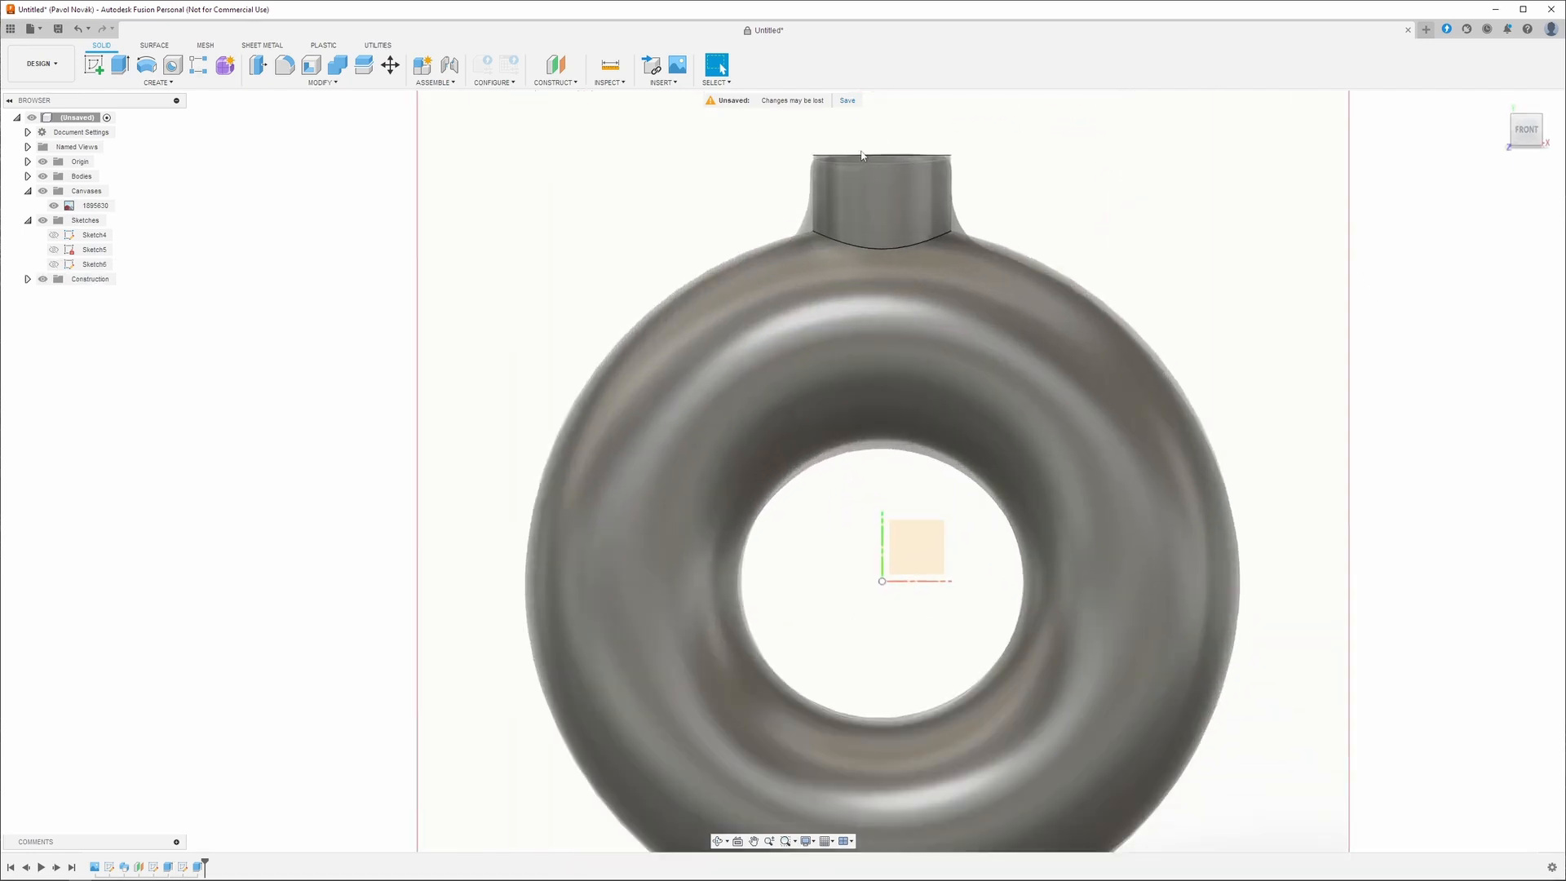
{"action": "left_click", "coordinate": [284, 65]}
{"action": "left_click", "coordinate": [719, 268]}
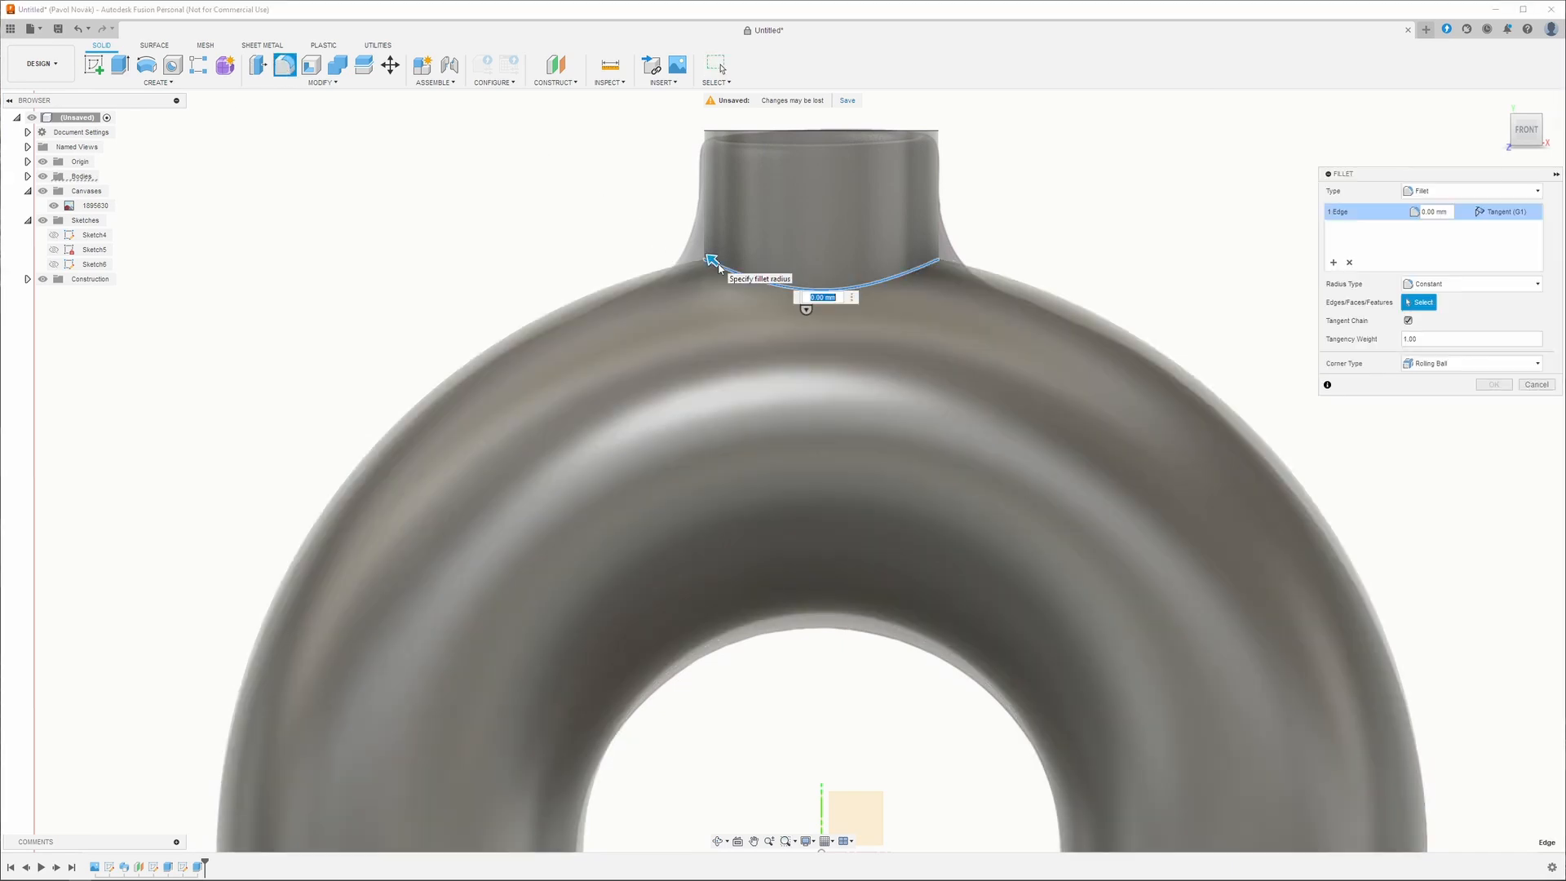
{"action": "left_click_drag", "start_coordinate": [711, 259], "coordinate": [693, 245]}
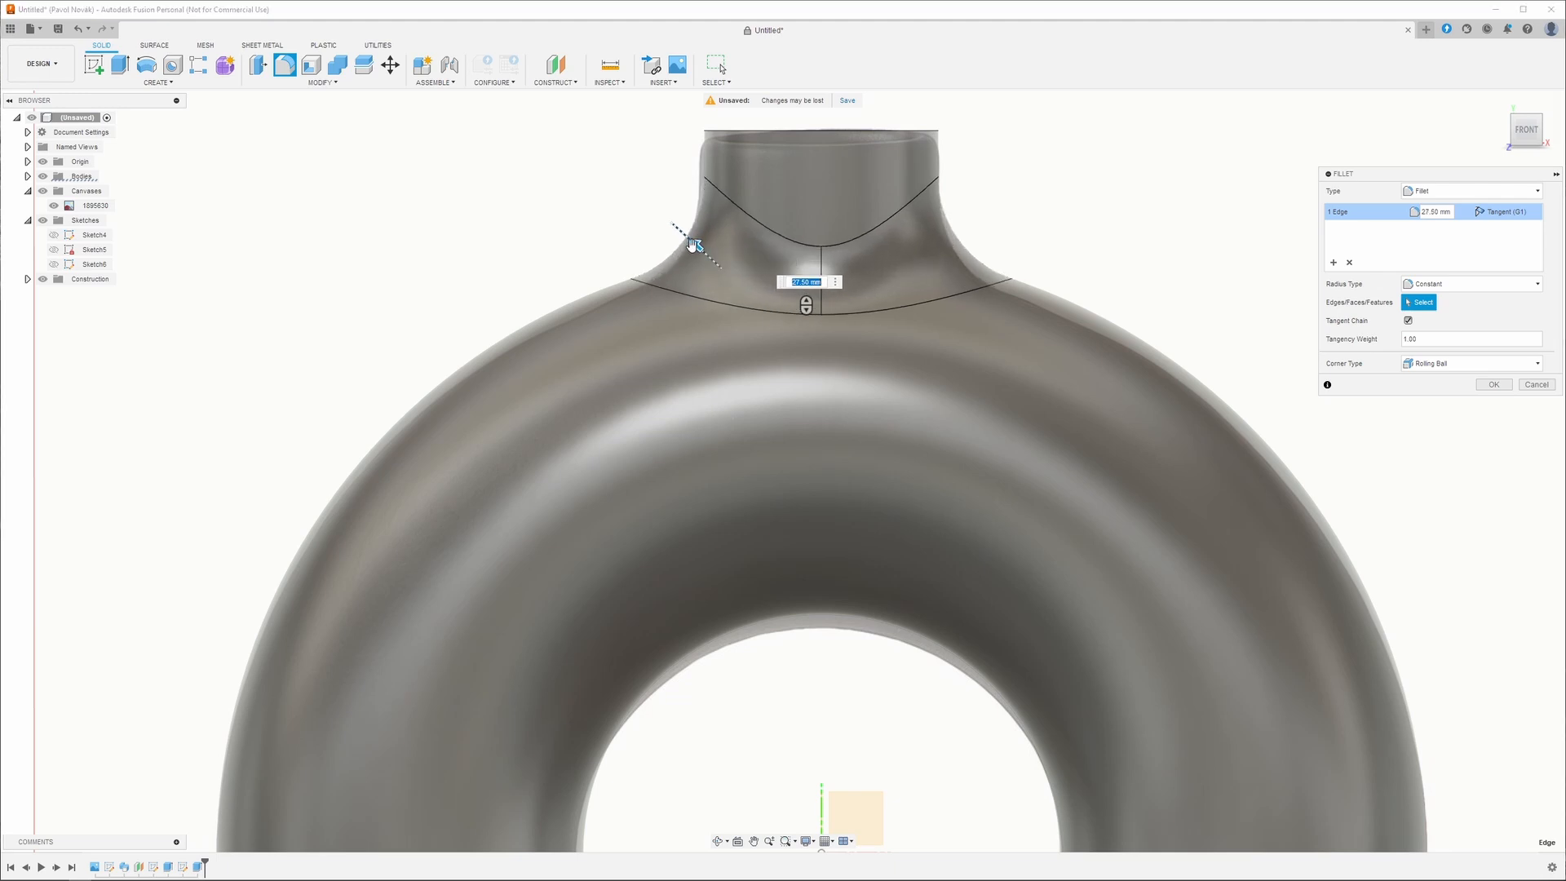
{"action": "type", "text": "25"}
{"action": "key", "text": "Return"}
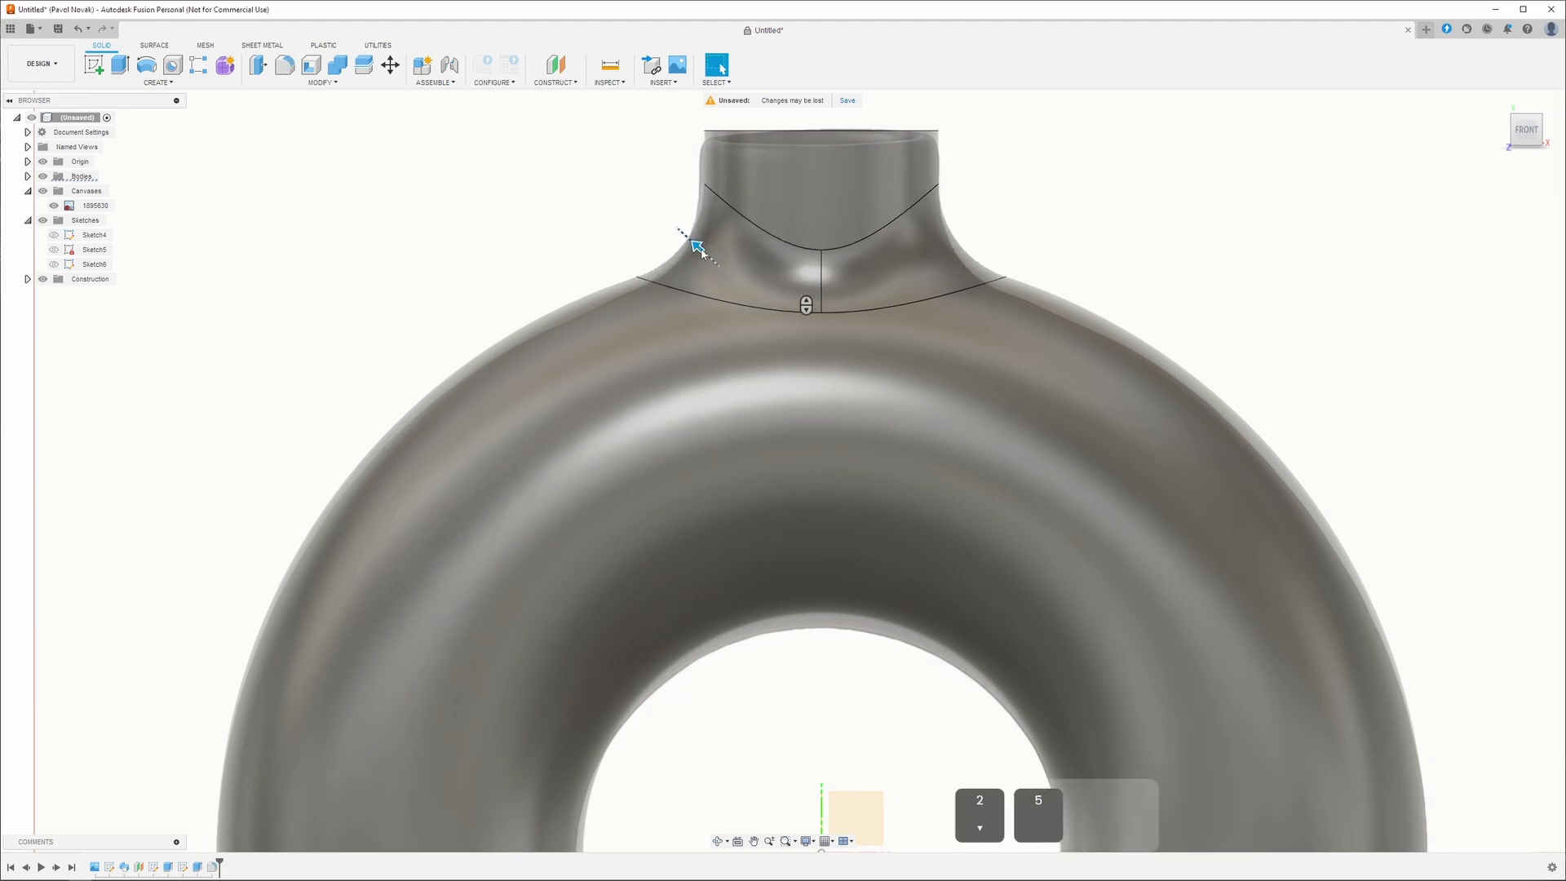
Fillet the edge of the vase's flat base with a constant radius of about 32.5 mm.
{"action": "scroll", "coordinate": [944, 227], "scroll_direction": "down", "scroll_amount": 6}
{"action": "scroll", "coordinate": [996, 574], "scroll_direction": "up", "scroll_amount": 6}
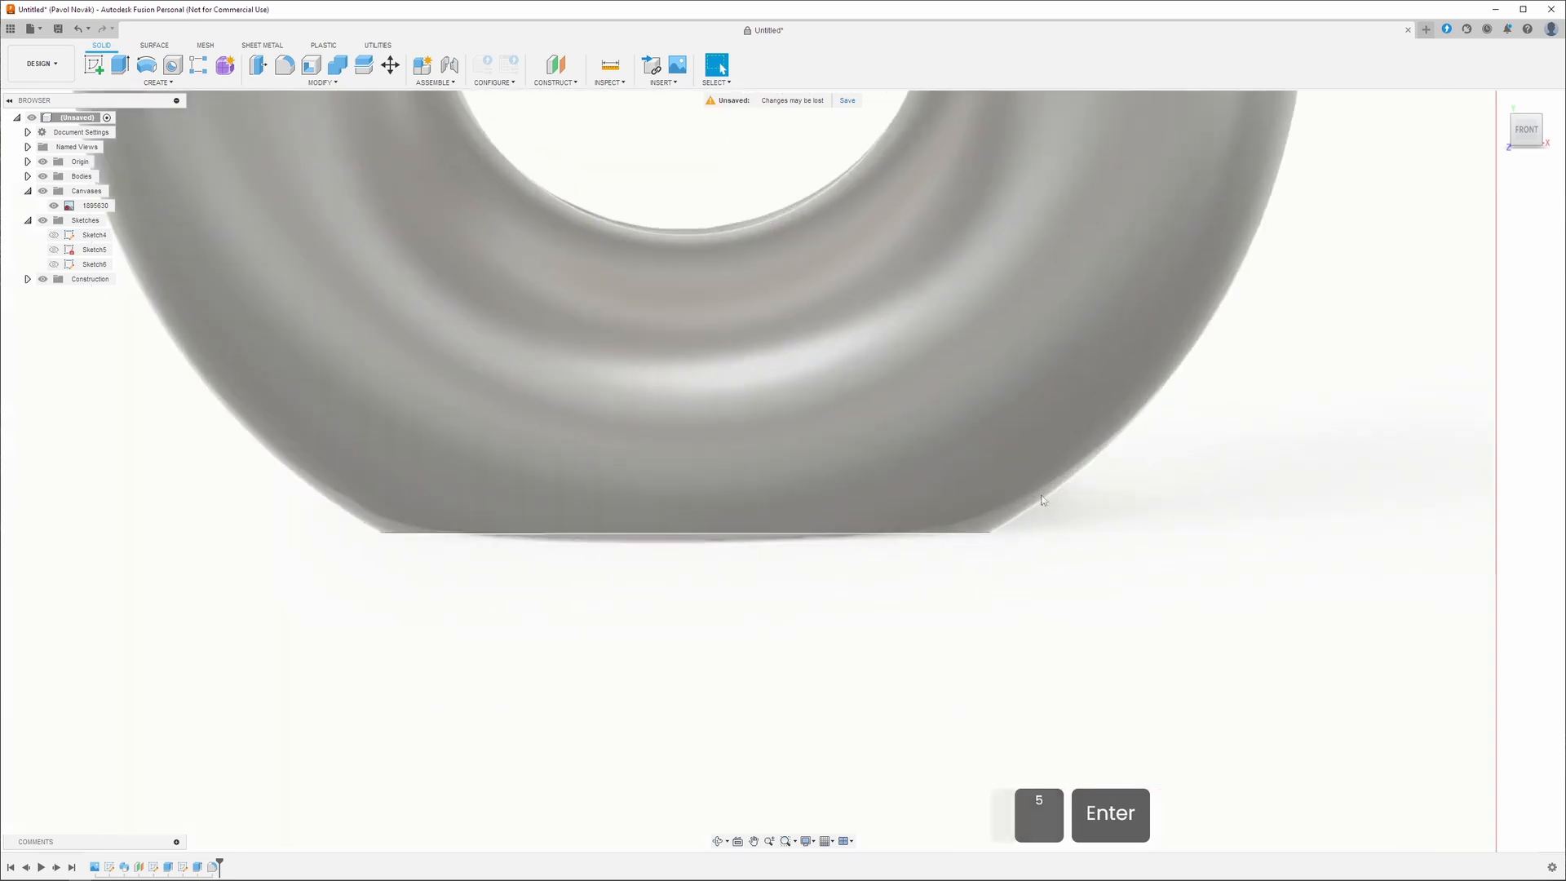
{"action": "key", "text": "f"}
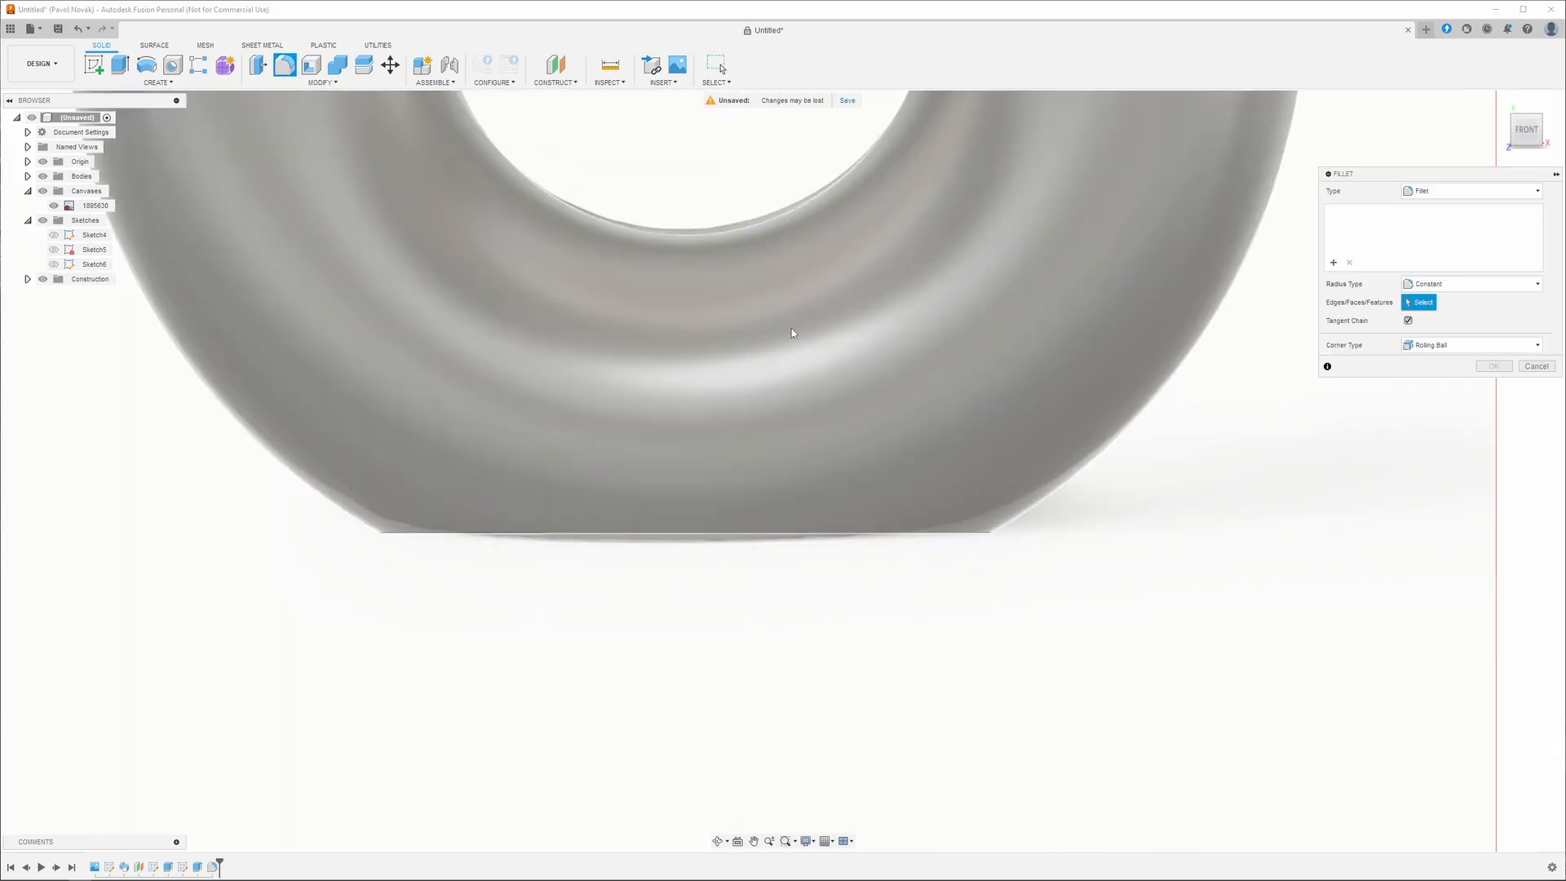
{"action": "left_click", "coordinate": [980, 534]}
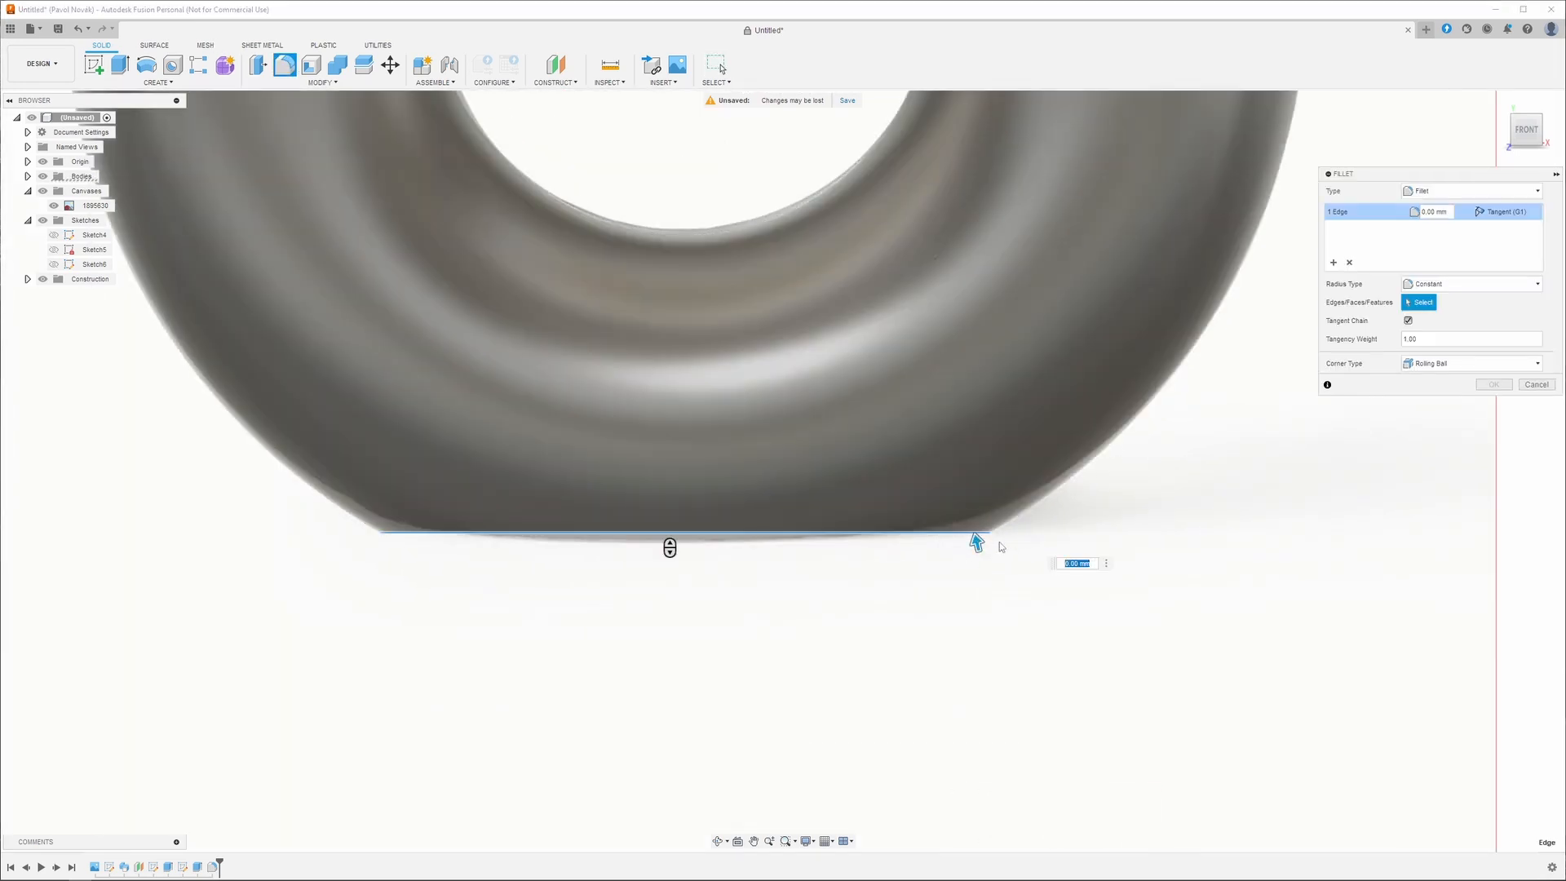
{"action": "left_click_drag", "start_coordinate": [976, 540], "coordinate": [976, 536]}
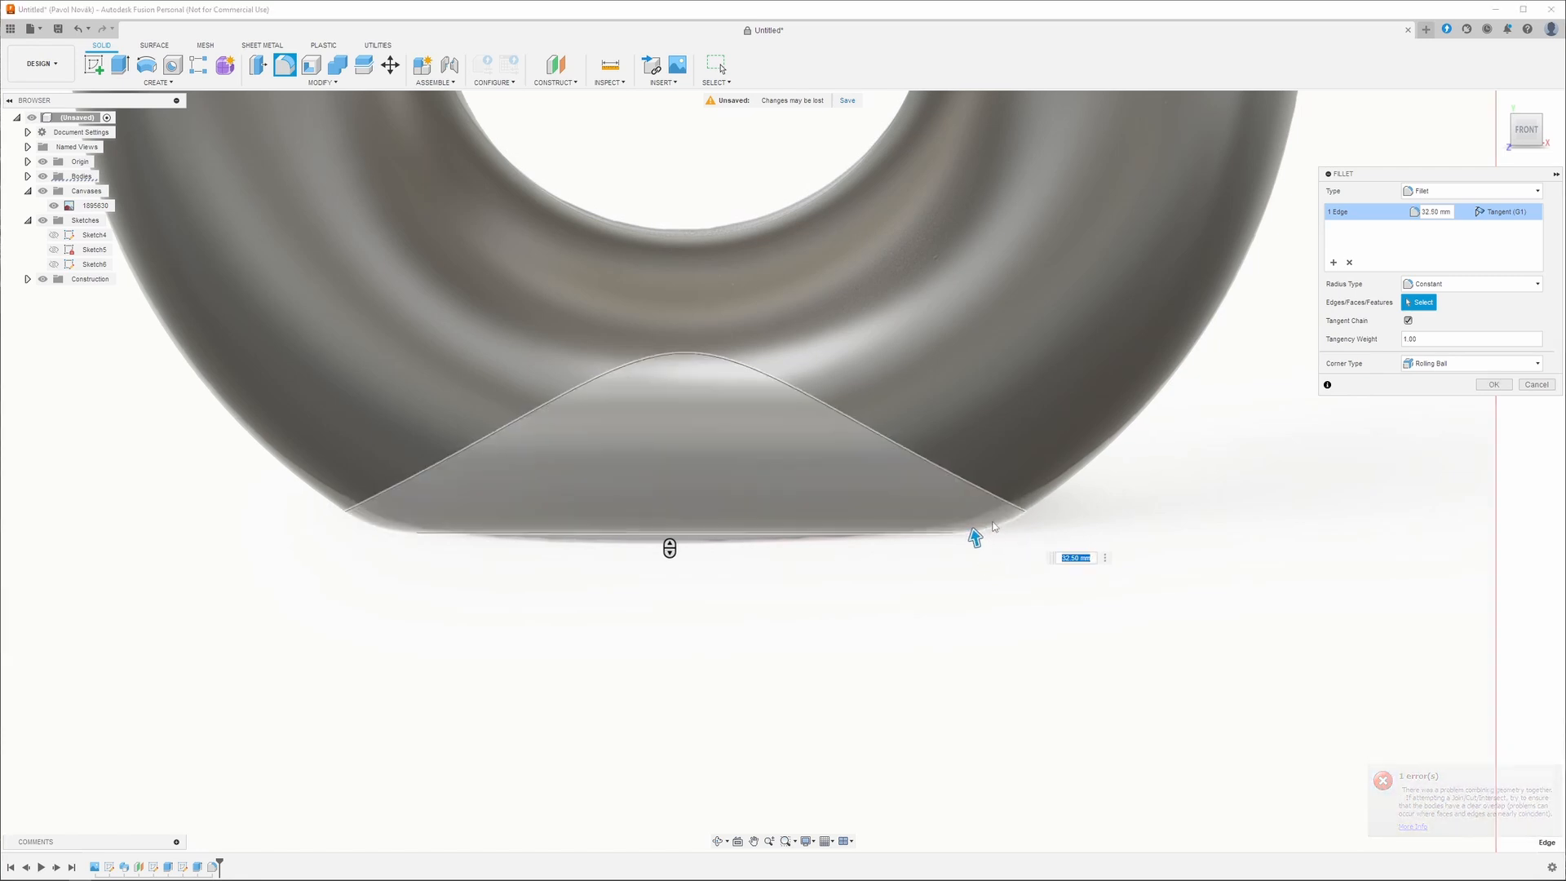
{"action": "middle_click_drag", "start_coordinate": [976, 535], "coordinate": [1009, 359], "text": "shift"}
{"action": "left_click_drag", "start_coordinate": [997, 347], "coordinate": [995, 349]}
{"action": "middle_click_drag", "start_coordinate": [995, 349], "coordinate": [1064, 457], "text": "shift"}
{"action": "key", "text": "Return"}
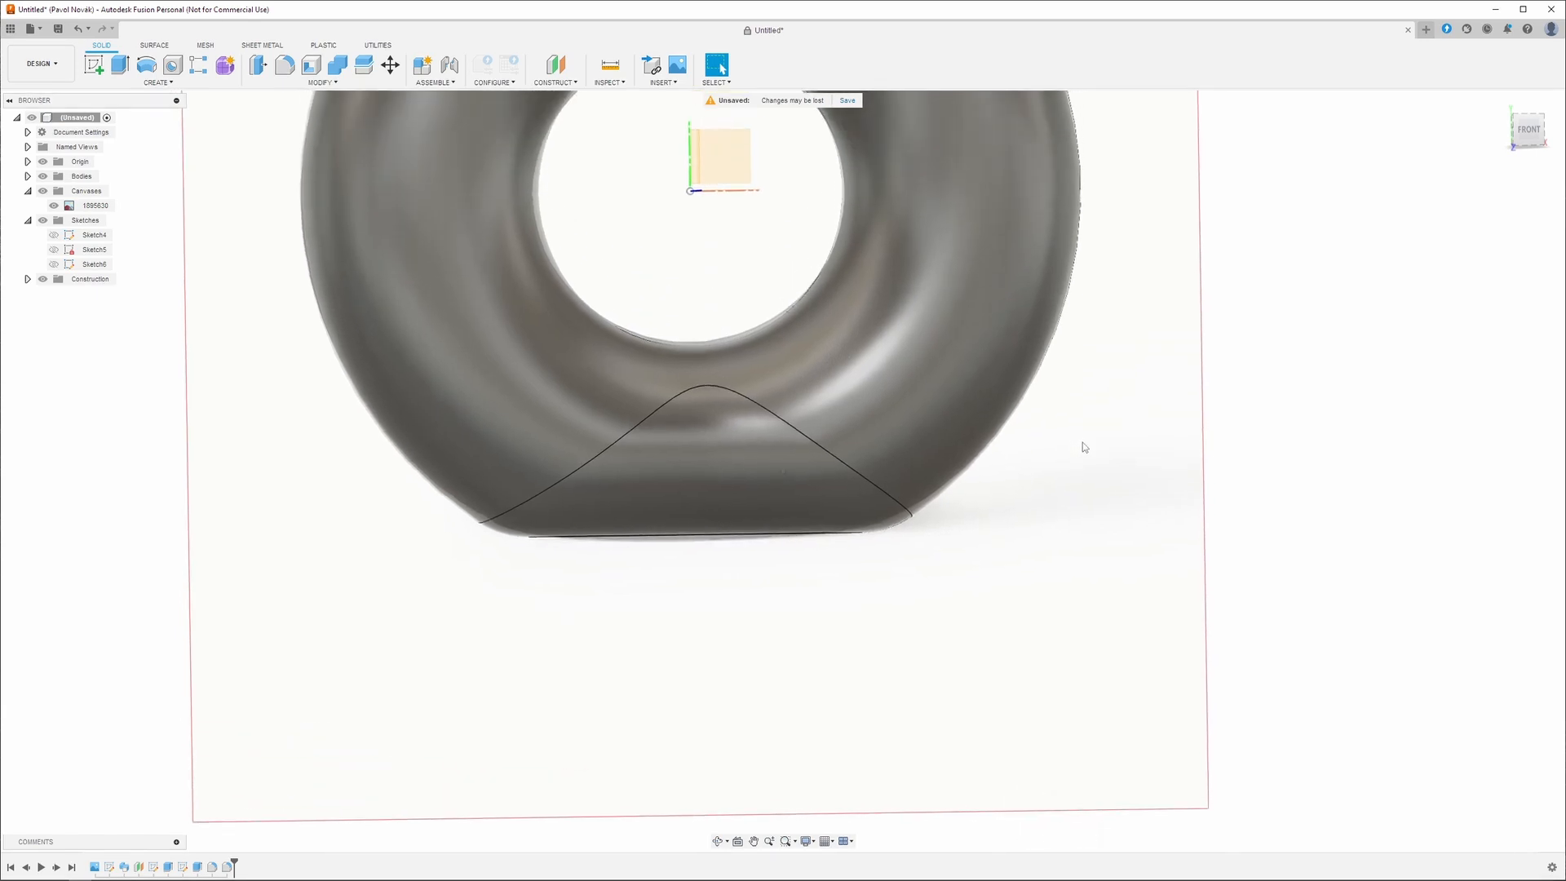
{"action": "scroll", "coordinate": [1083, 442], "scroll_direction": "down", "scroll_amount": 4}
{"action": "middle_click_drag", "start_coordinate": [1094, 447], "coordinate": [1254, 338], "text": "shift"}
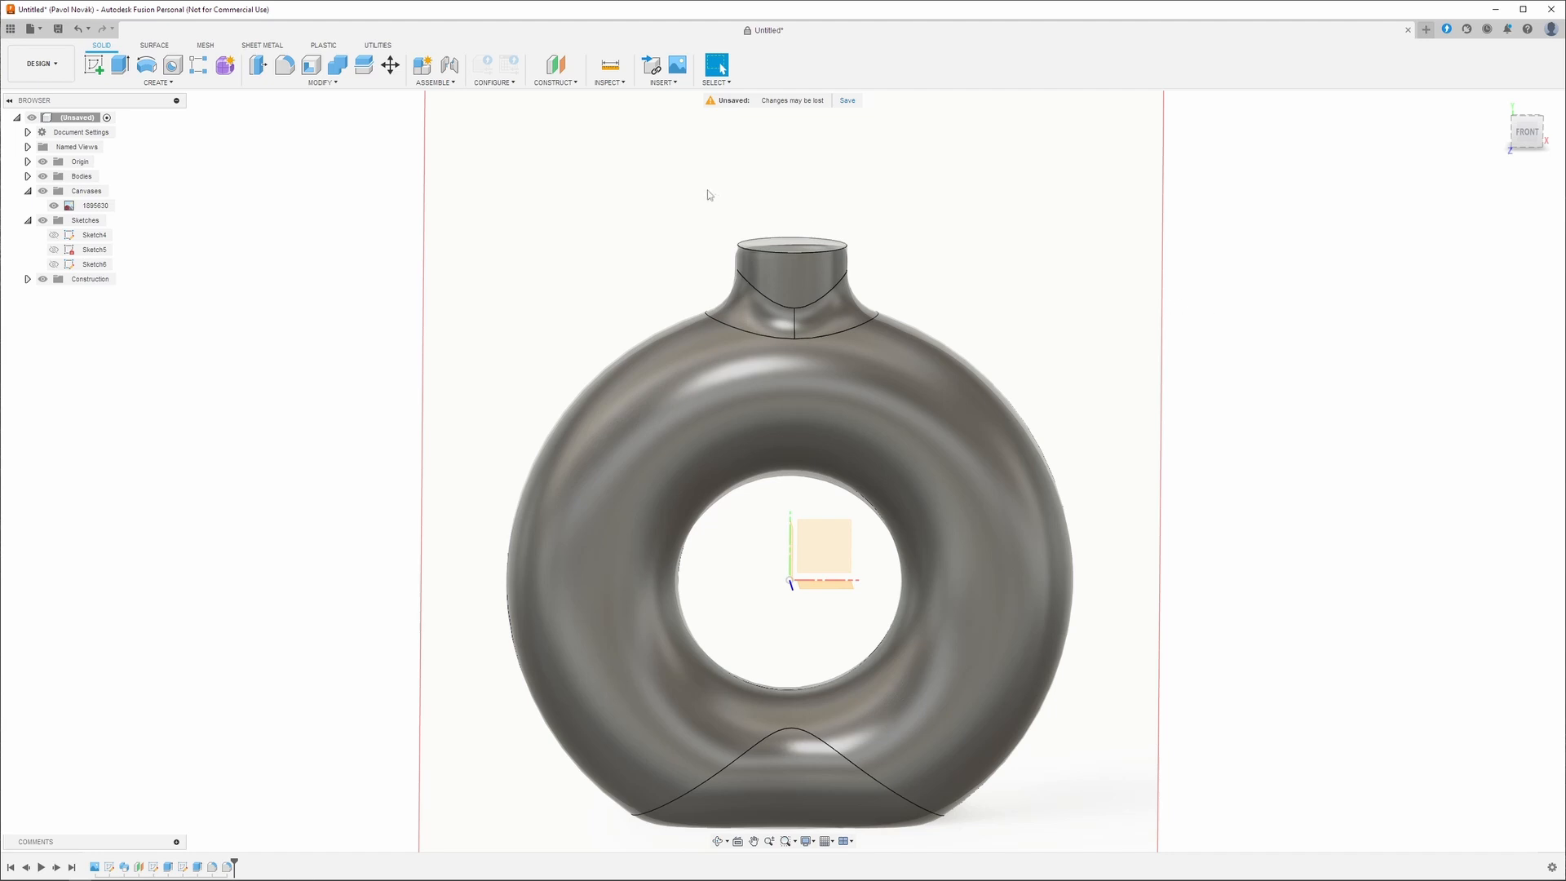
{"action": "scroll", "coordinate": [708, 196], "scroll_direction": "up", "scroll_amount": 3}
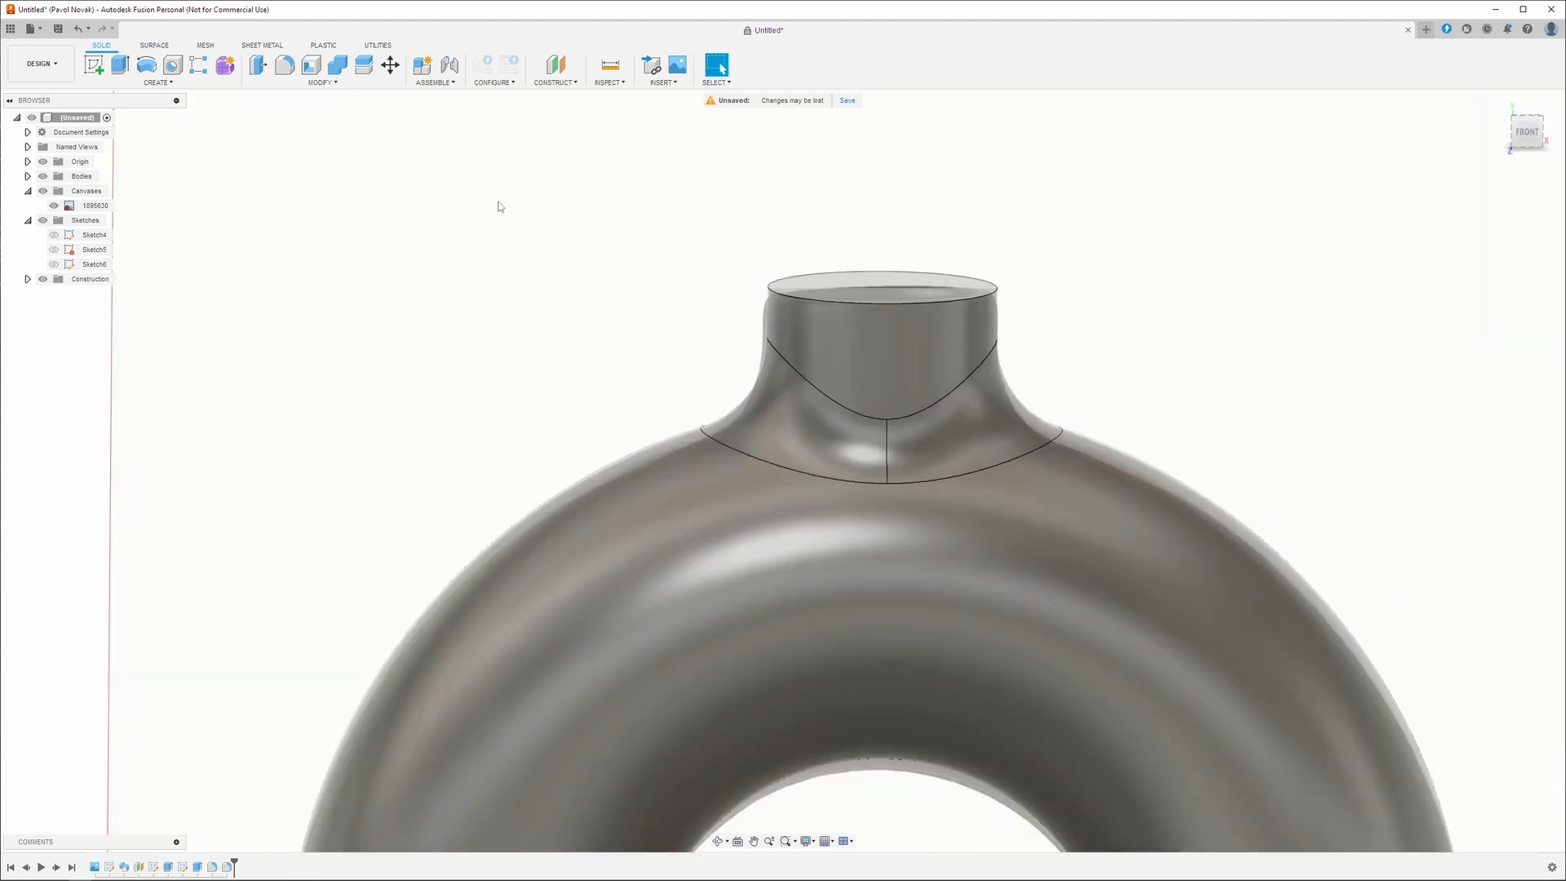
Shell the vase body through the neck's top face with an inside thickness of 5 mm.
{"action": "middle_click_drag", "start_coordinate": [499, 202], "coordinate": [355, 151], "text": "shift"}
{"action": "scroll", "coordinate": [356, 150], "scroll_direction": "down", "scroll_amount": 2}
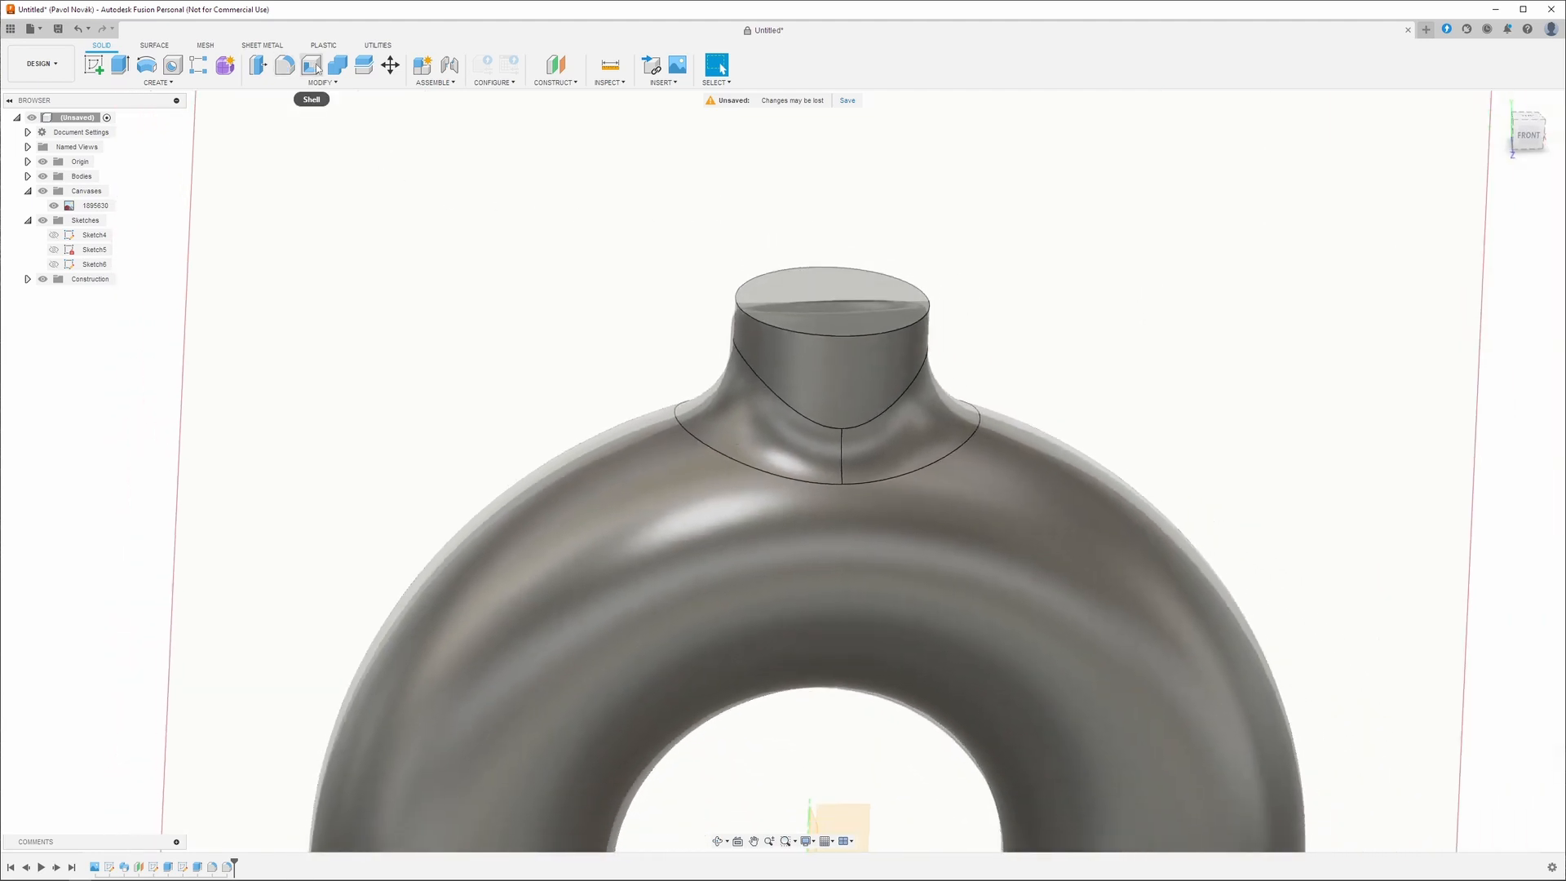
{"action": "left_click", "coordinate": [318, 69]}
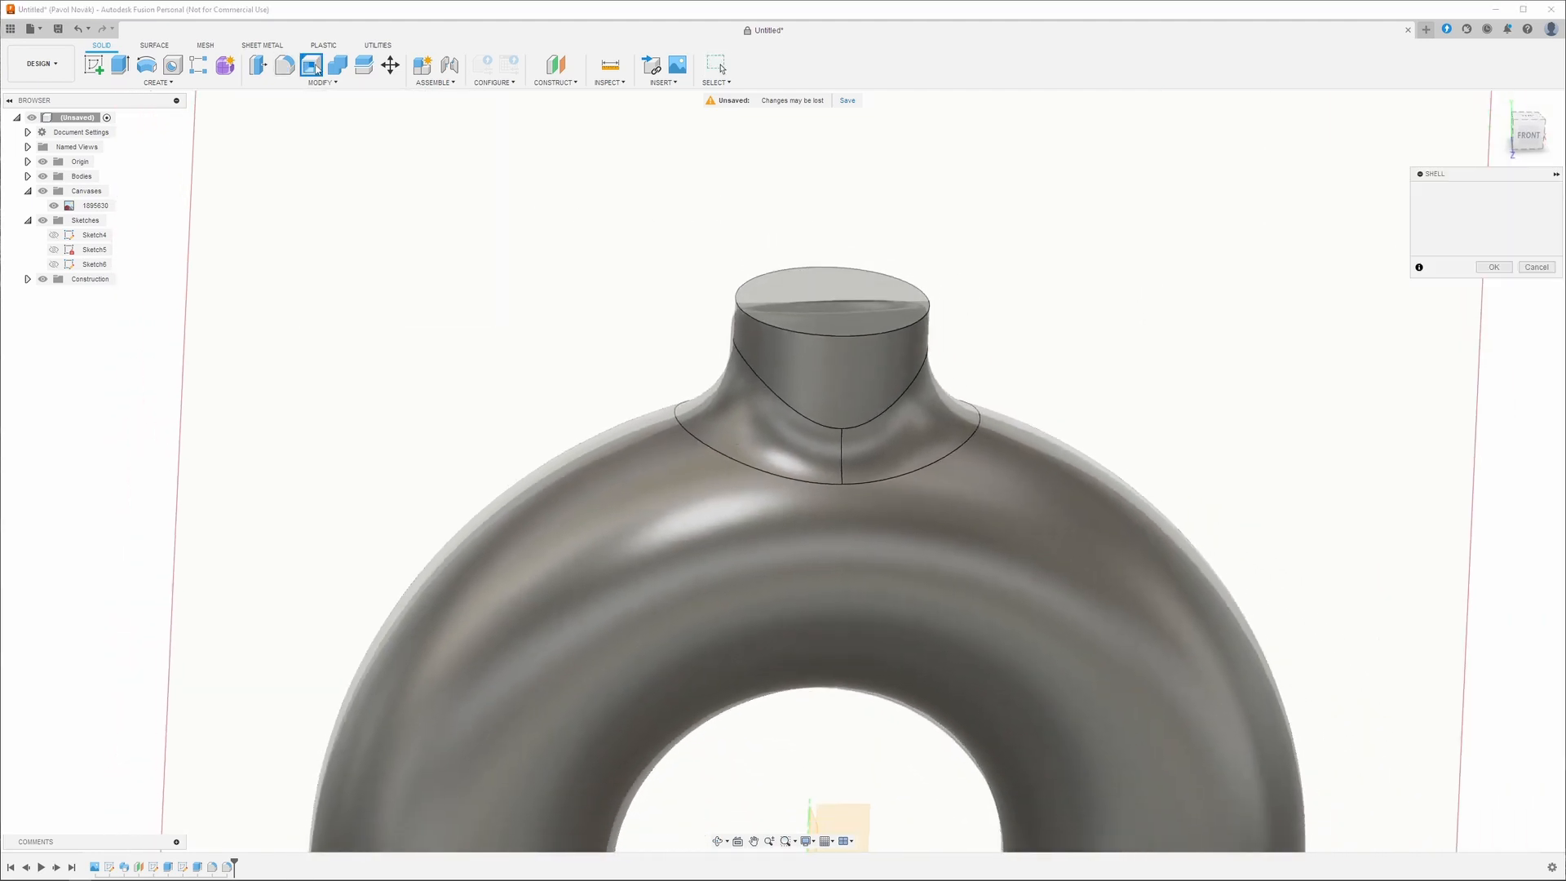
{"action": "left_click", "coordinate": [863, 305]}
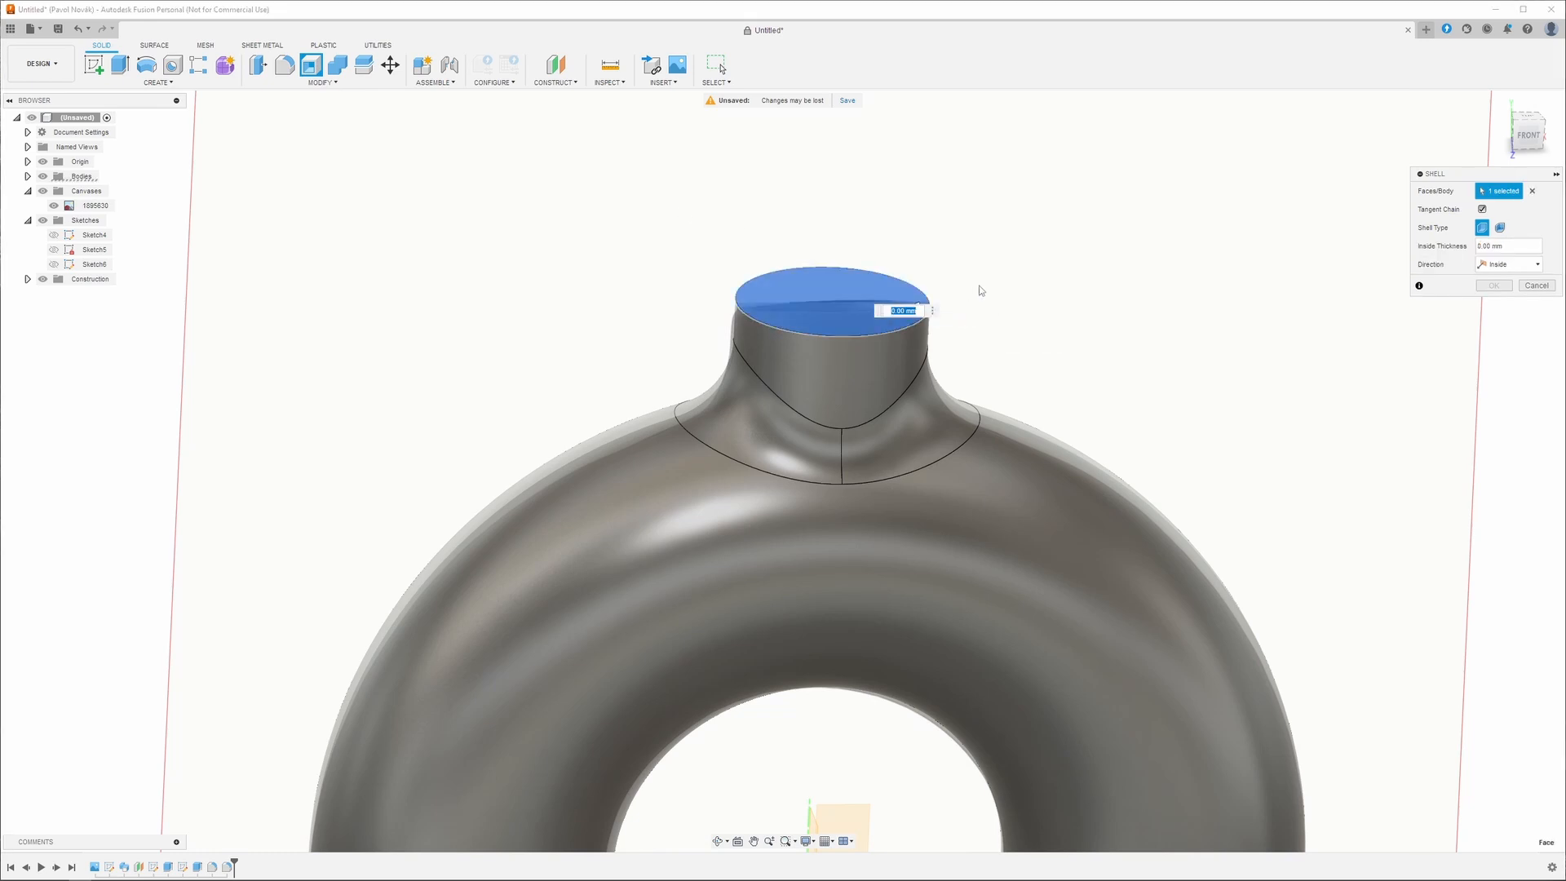
{"action": "scroll", "coordinate": [982, 291], "scroll_direction": "up", "scroll_amount": 2}
{"action": "scroll", "coordinate": [896, 282], "scroll_direction": "up", "scroll_amount": 1}
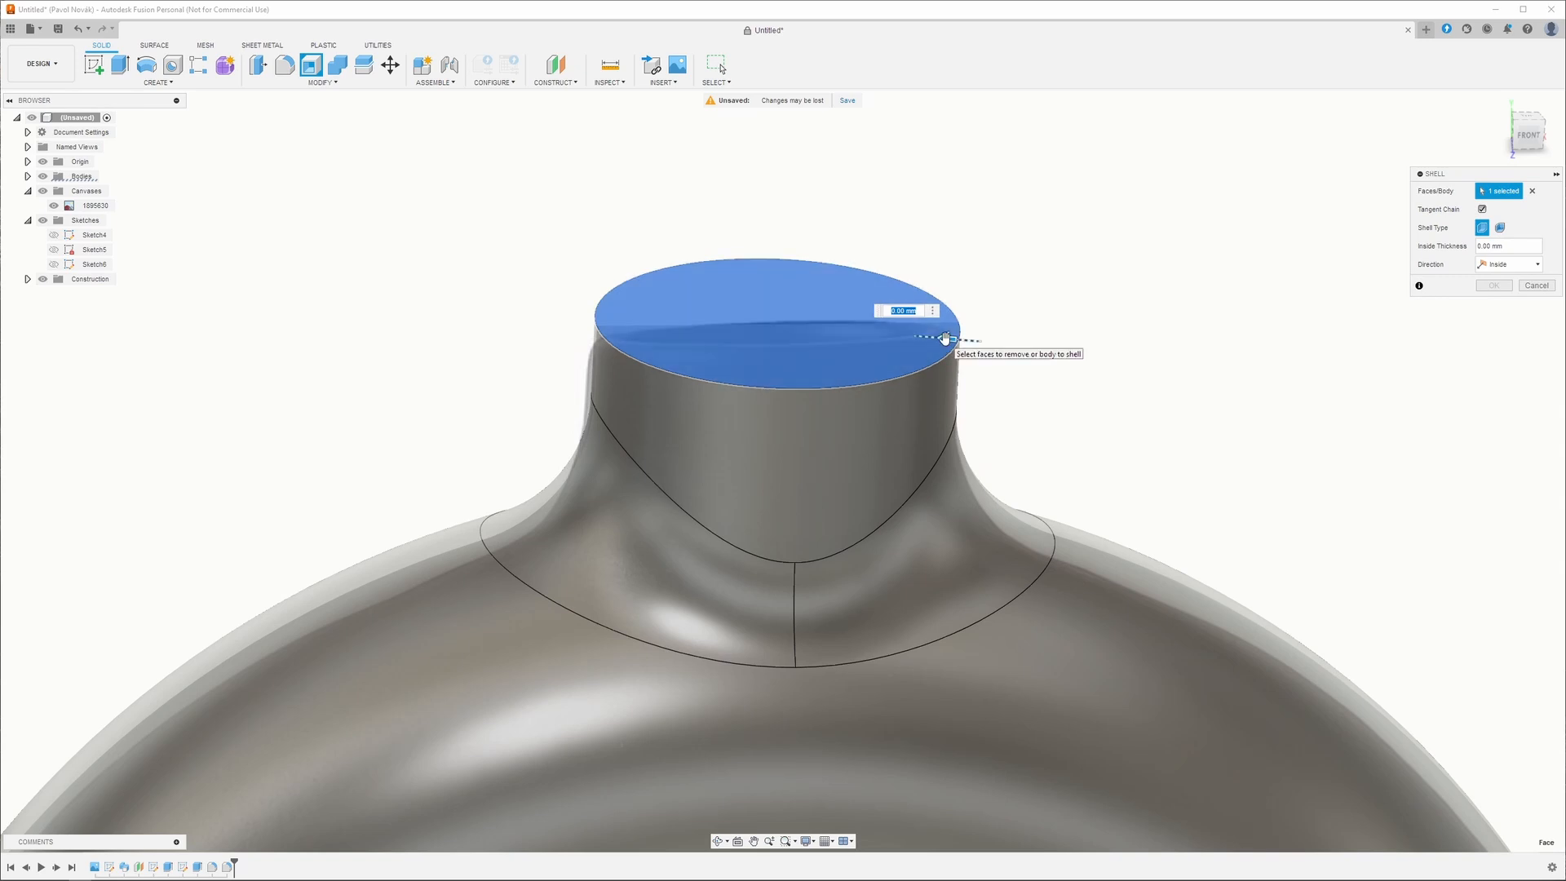
{"action": "type", "text": "4"}
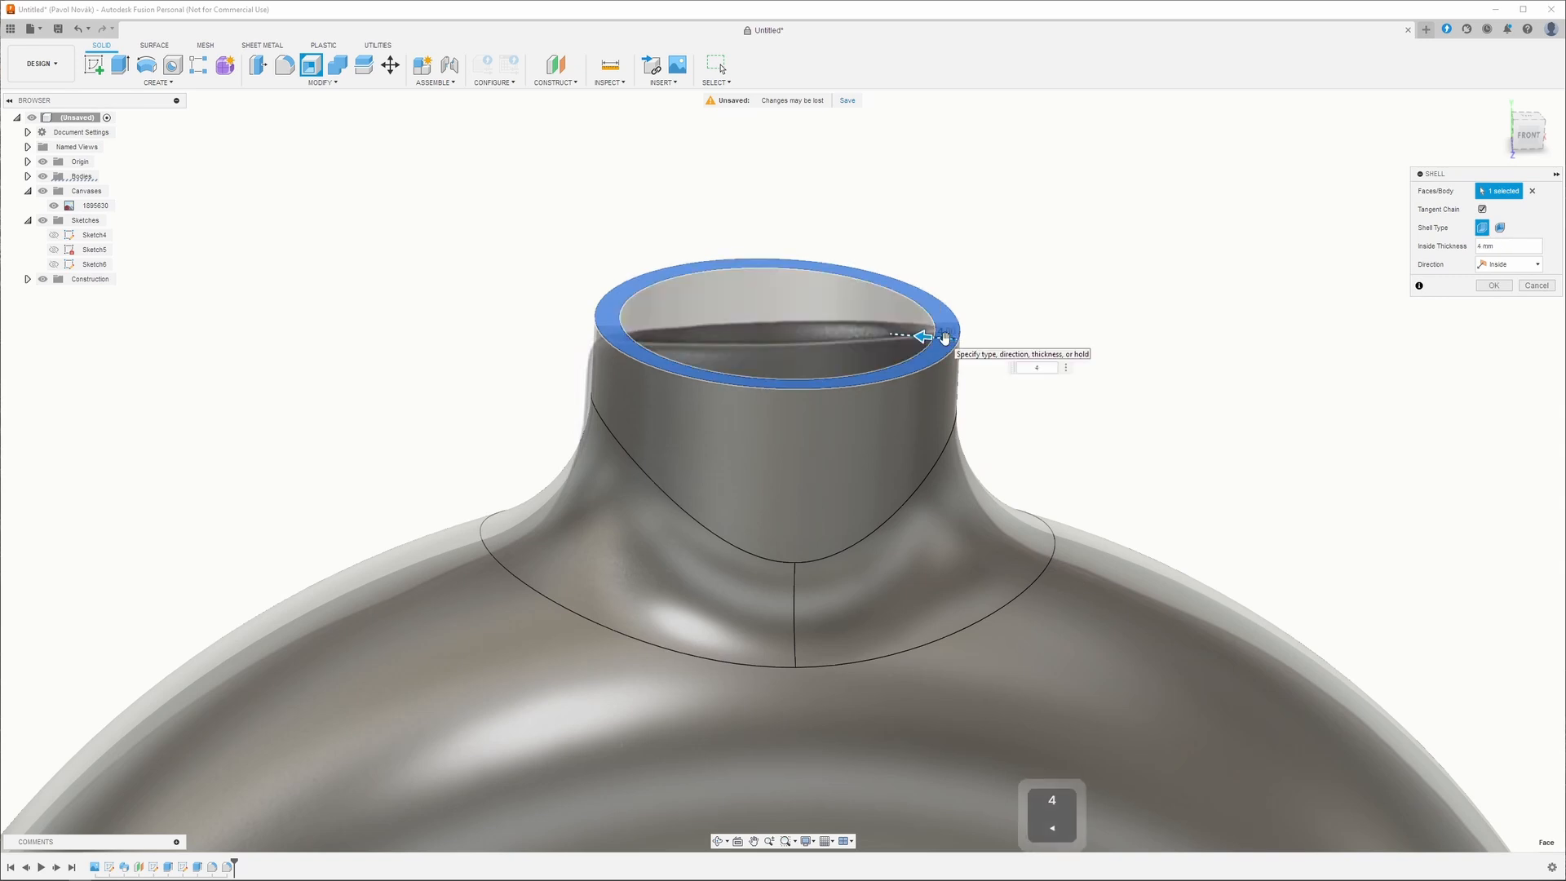
{"action": "middle_click_drag", "start_coordinate": [945, 337], "coordinate": [957, 343], "text": "shift"}
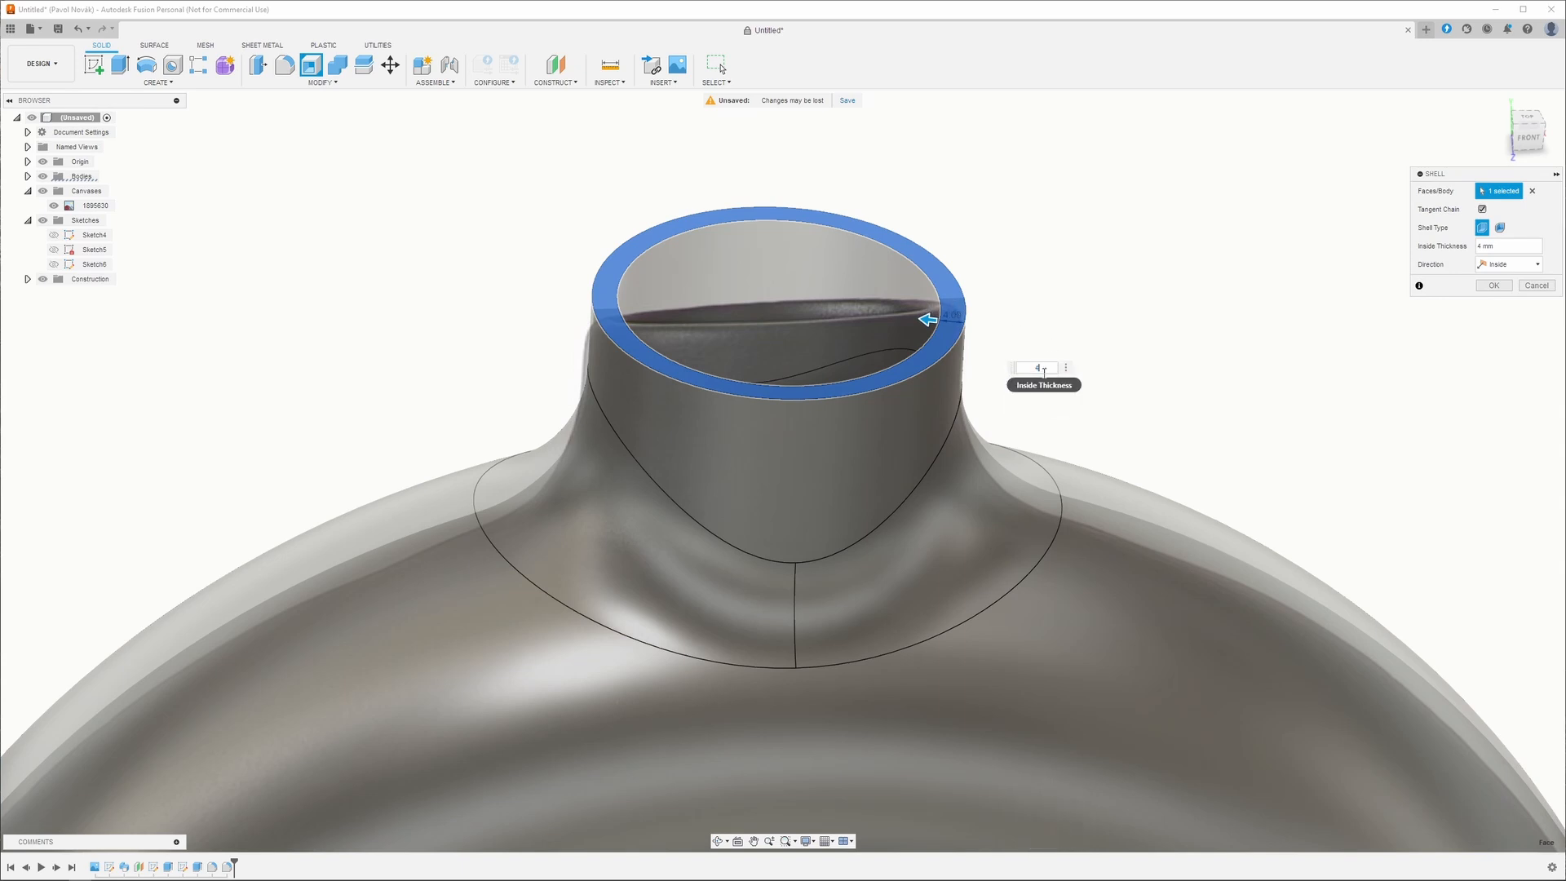
{"action": "type", "text": "5"}
{"action": "key", "text": "Return"}
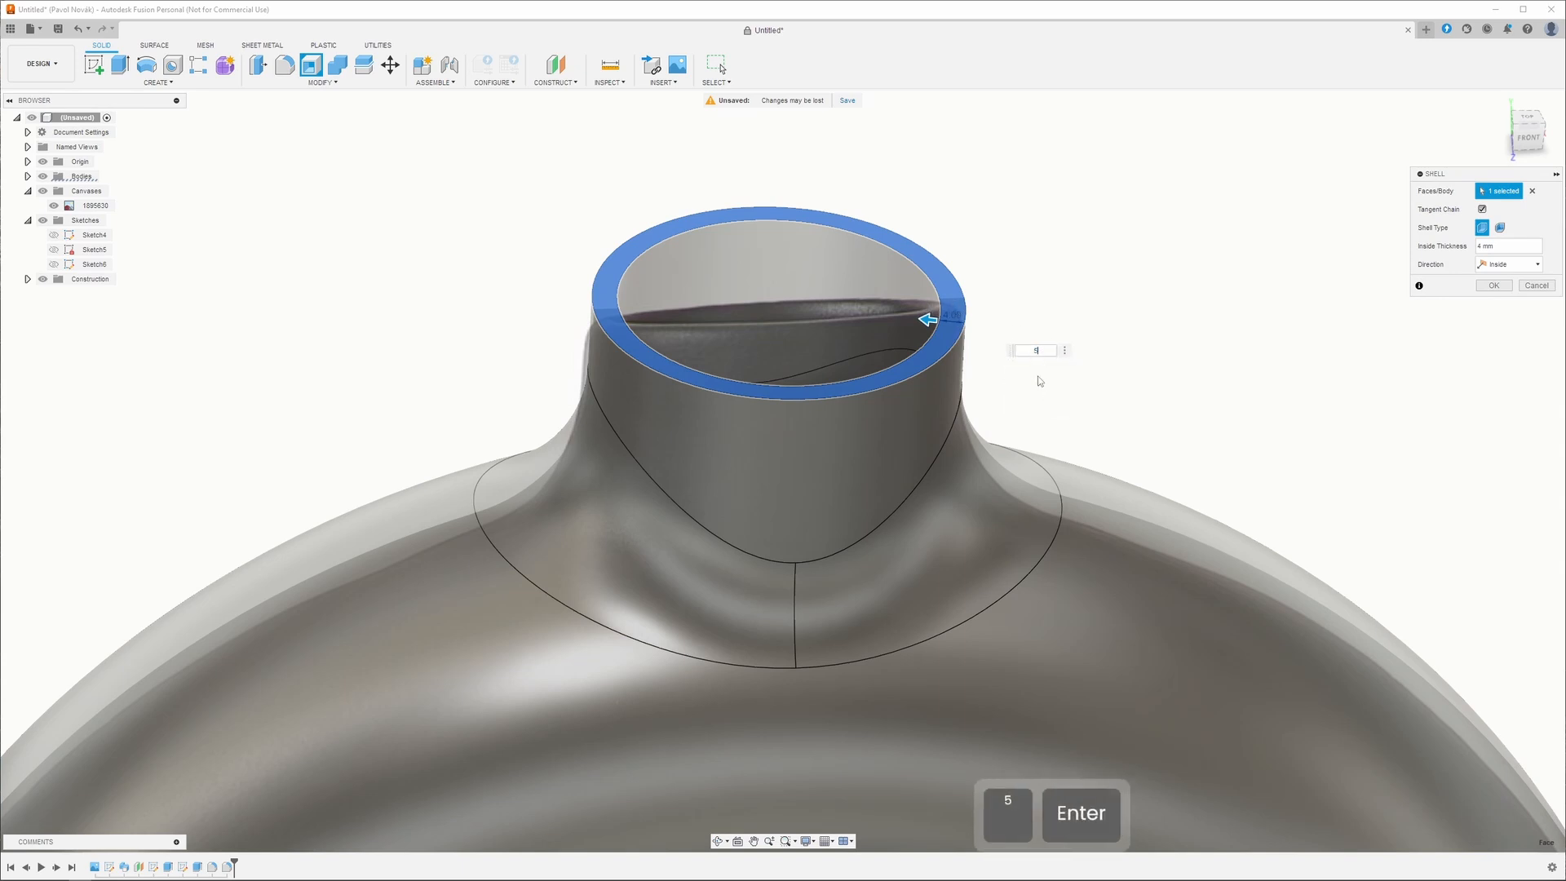
Fillet the inner and outer edges of the neck's rim with a constant radius of 2.5 mm.
{"action": "middle_click_drag", "start_coordinate": [943, 328], "coordinate": [1011, 321], "text": "shift"}
{"action": "middle_click_drag", "start_coordinate": [1168, 269], "coordinate": [1142, 150], "text": "shift"}
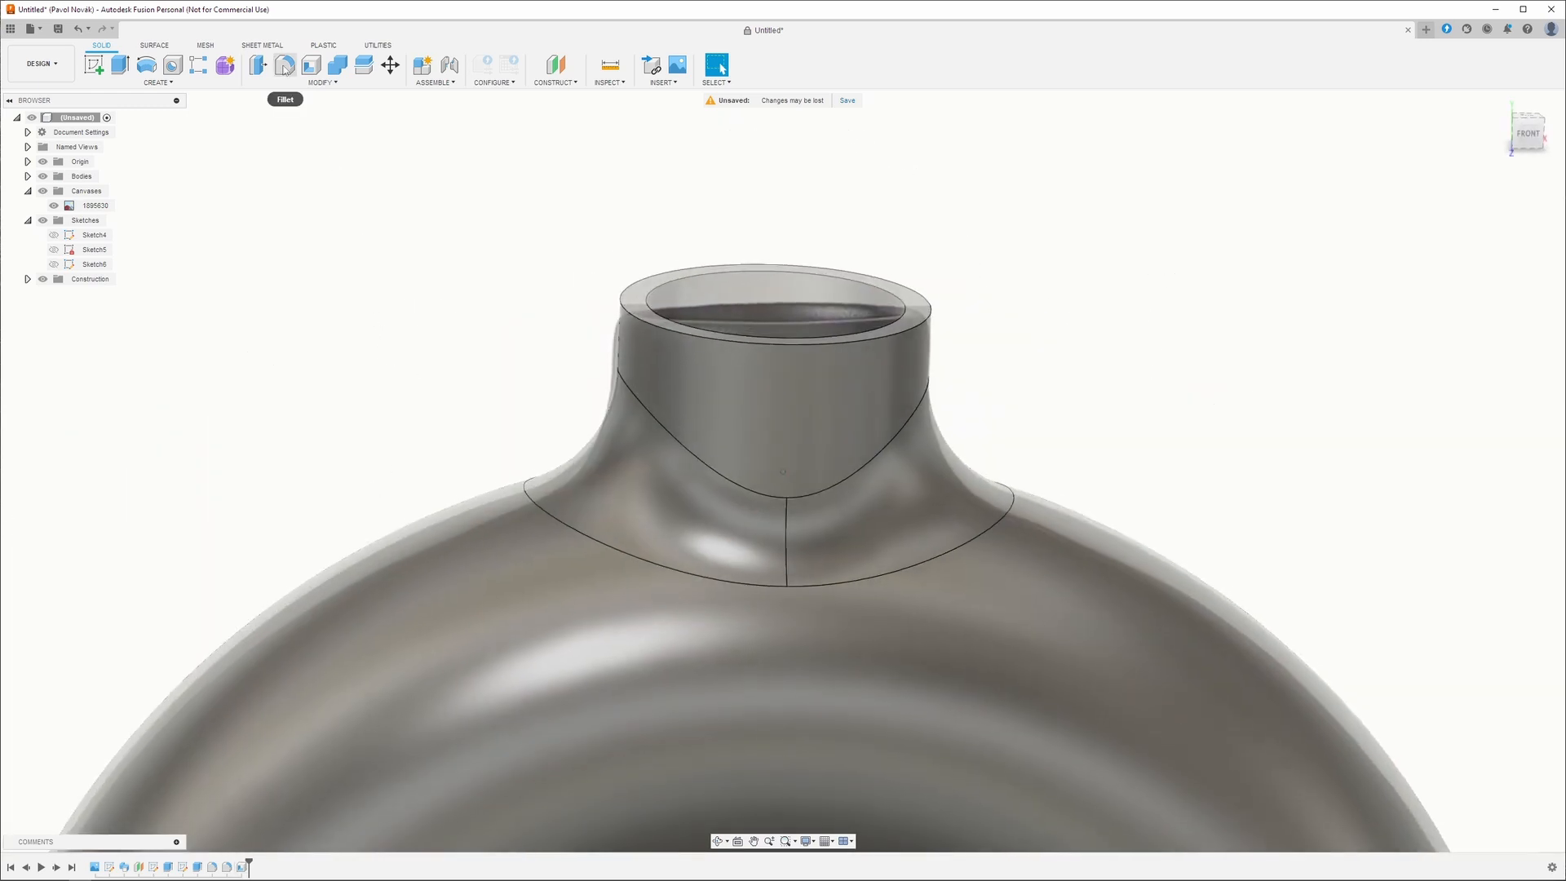
{"action": "left_click", "coordinate": [285, 65]}
{"action": "scroll", "coordinate": [633, 339], "scroll_direction": "up", "scroll_amount": 3}
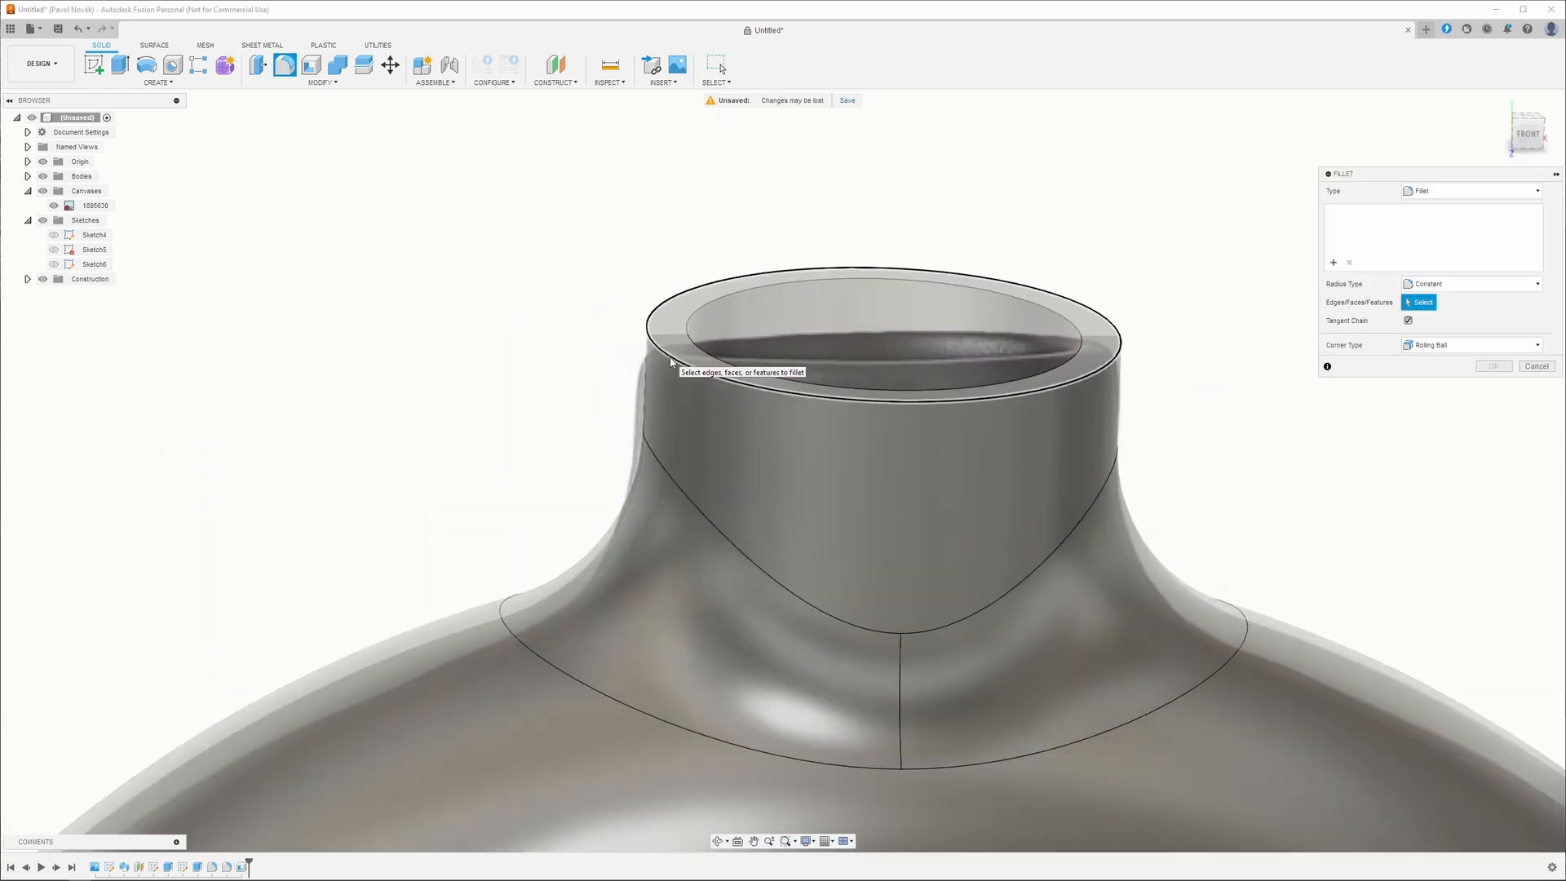
{"action": "left_click", "coordinate": [671, 361]}
{"action": "left_click", "coordinate": [690, 340], "text": "ctrl"}
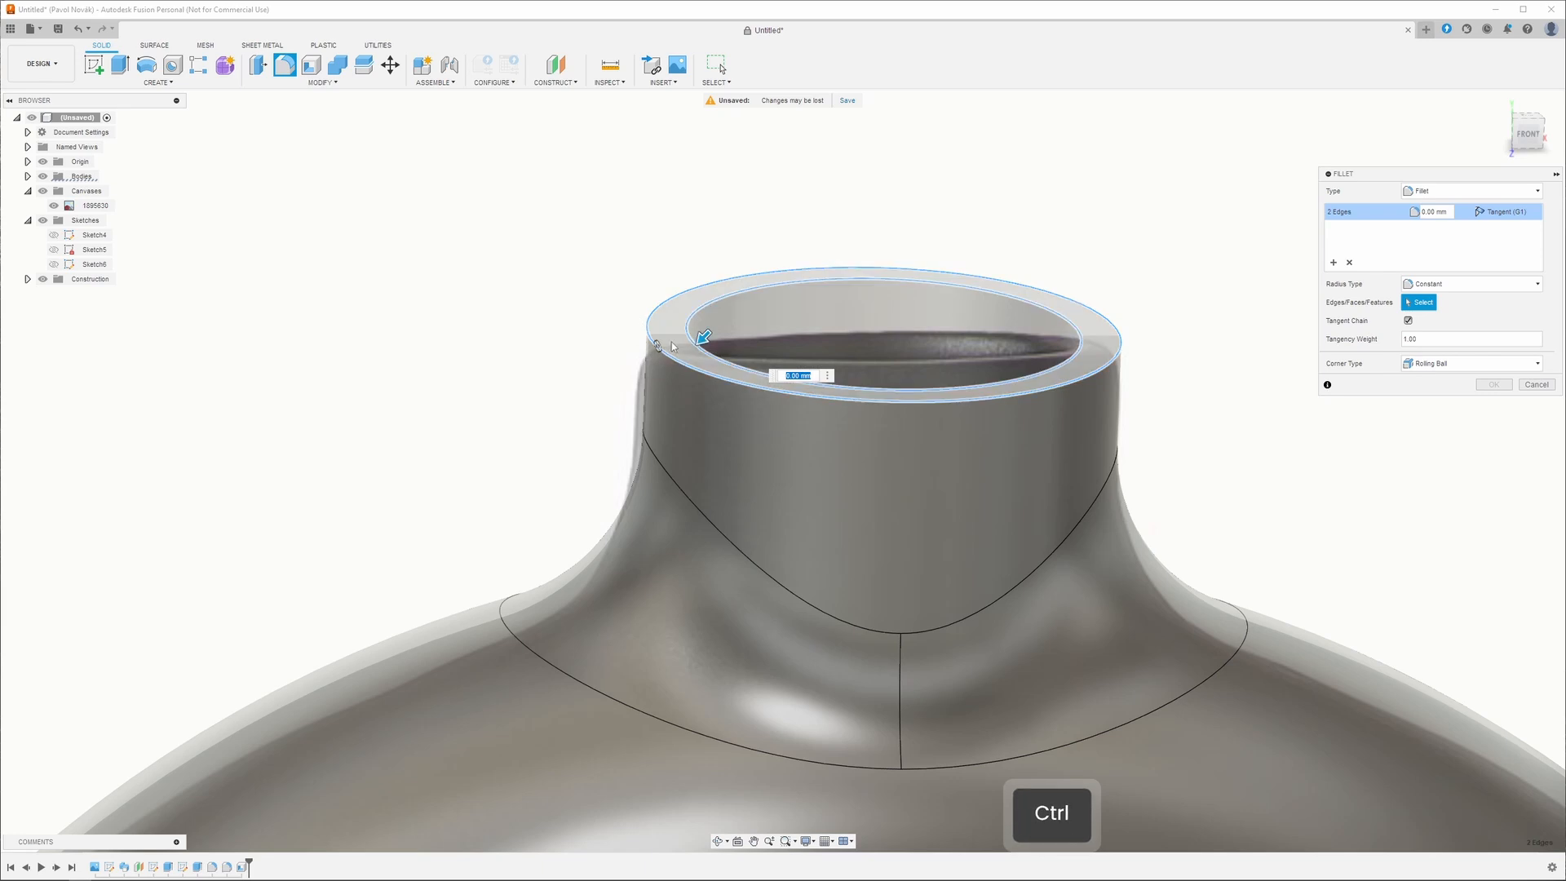
{"action": "scroll", "coordinate": [677, 343], "scroll_direction": "up", "scroll_amount": 2}
{"action": "left_click_drag", "start_coordinate": [716, 342], "coordinate": [705, 350]}
{"action": "type", "text": "2.5"}
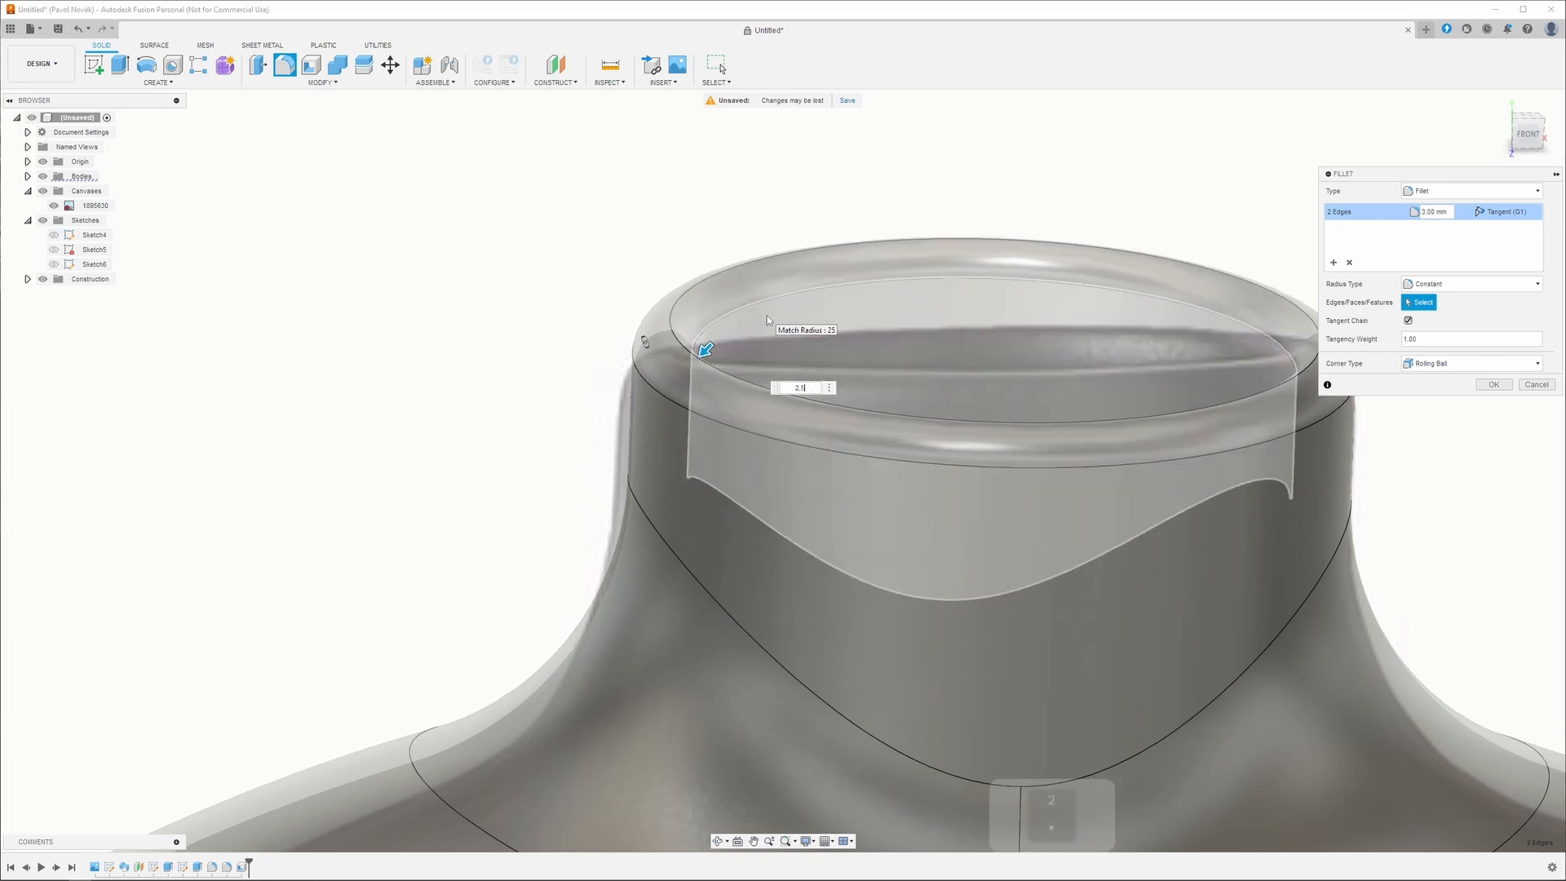
{"action": "key", "text": "Return"}
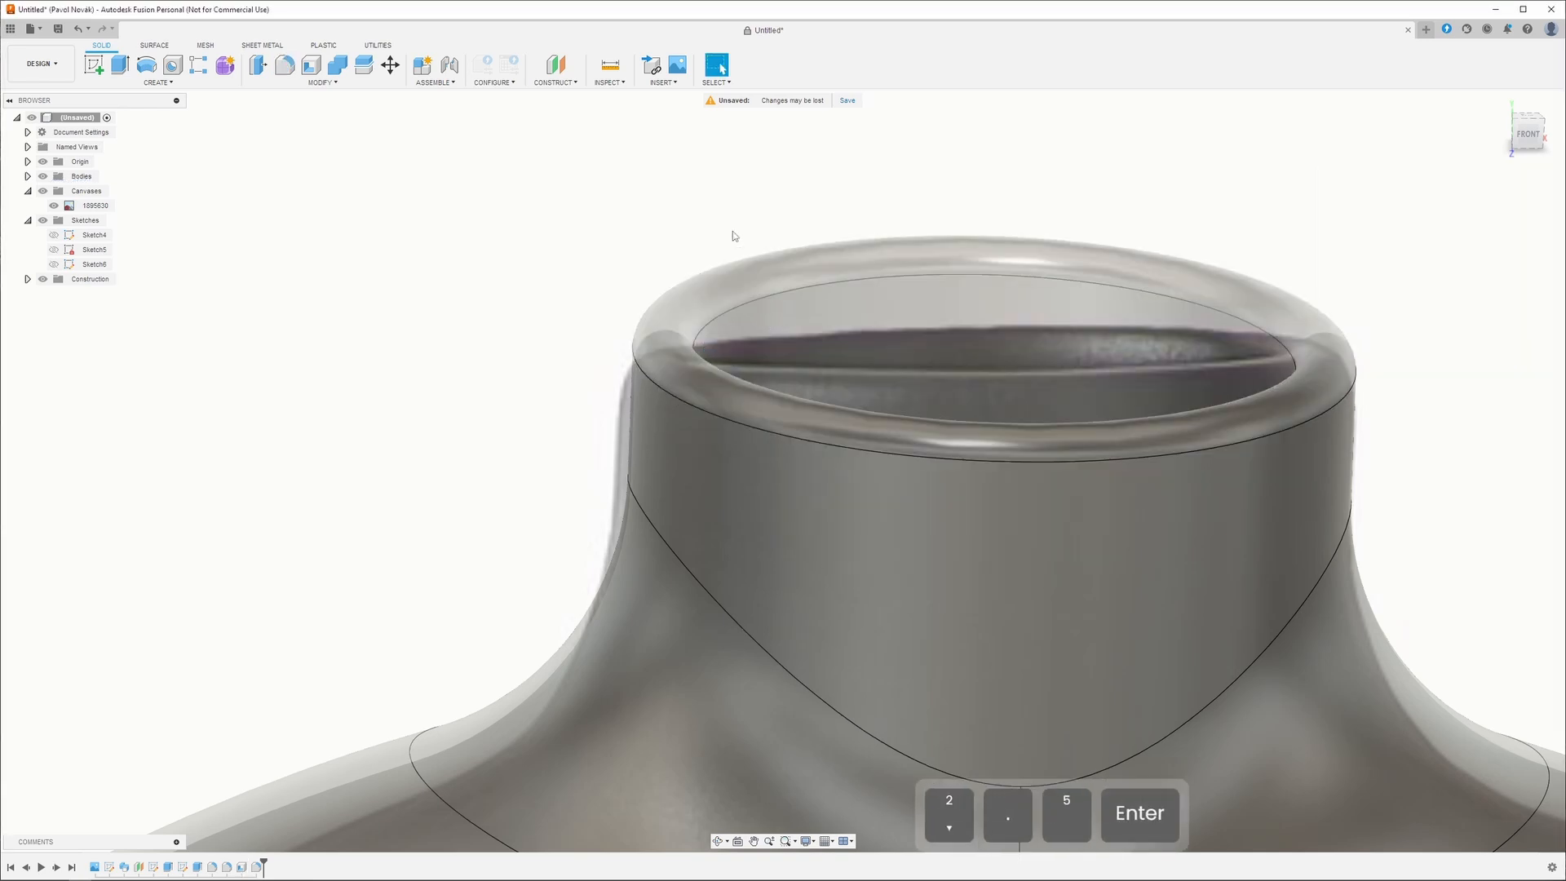
Hide the reference photo canvas so only the vase model is displayed.
{"action": "scroll", "coordinate": [733, 232], "scroll_direction": "down", "scroll_amount": 5}
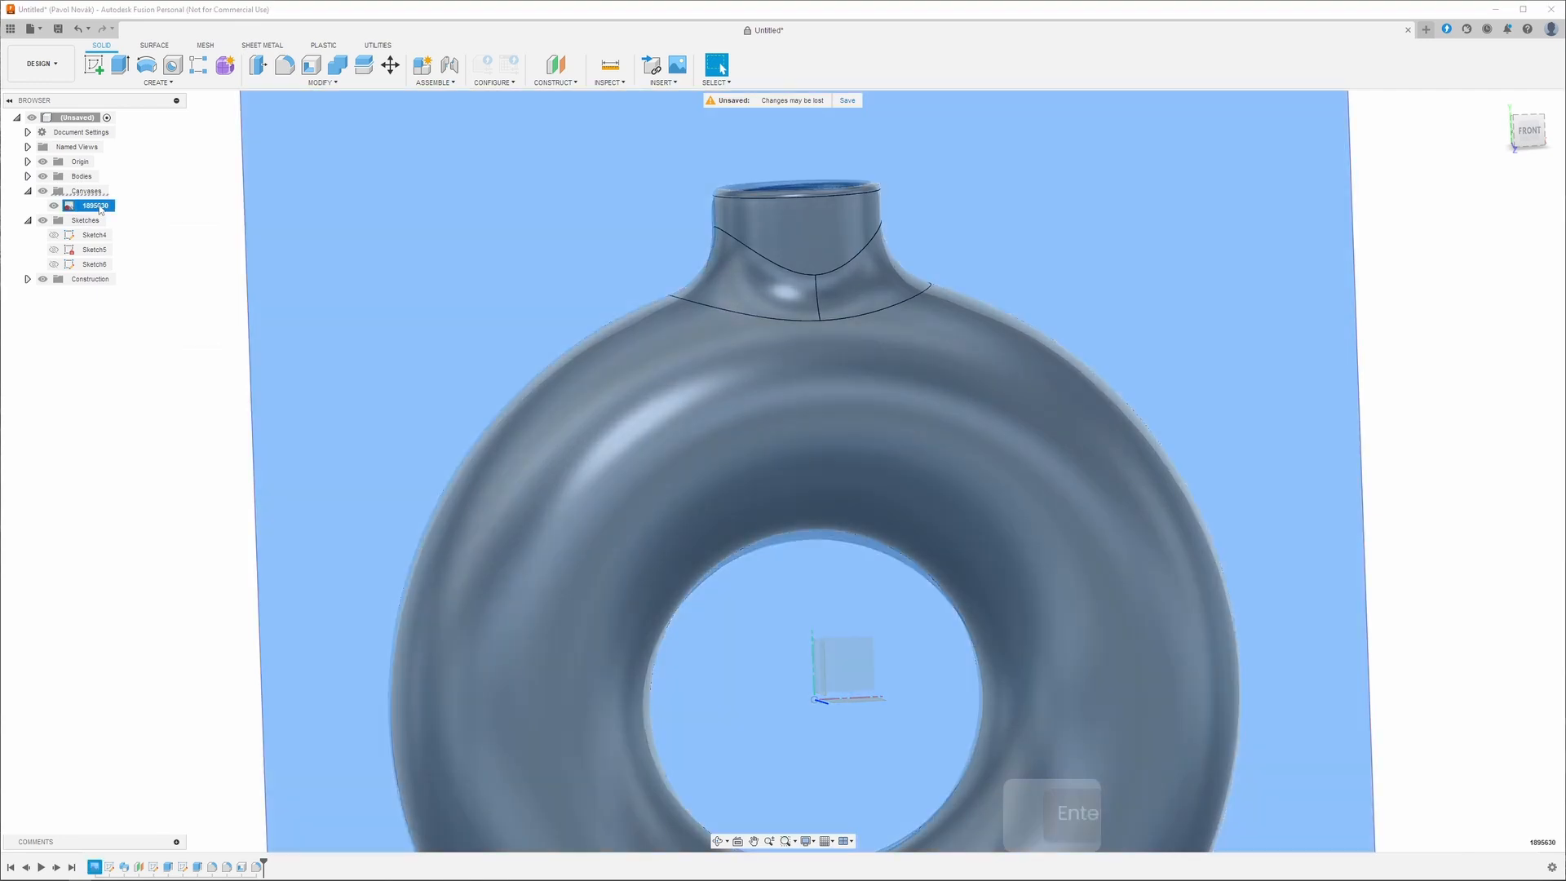
{"action": "right_click", "coordinate": [69, 207]}
{"action": "key", "text": "Escape"}
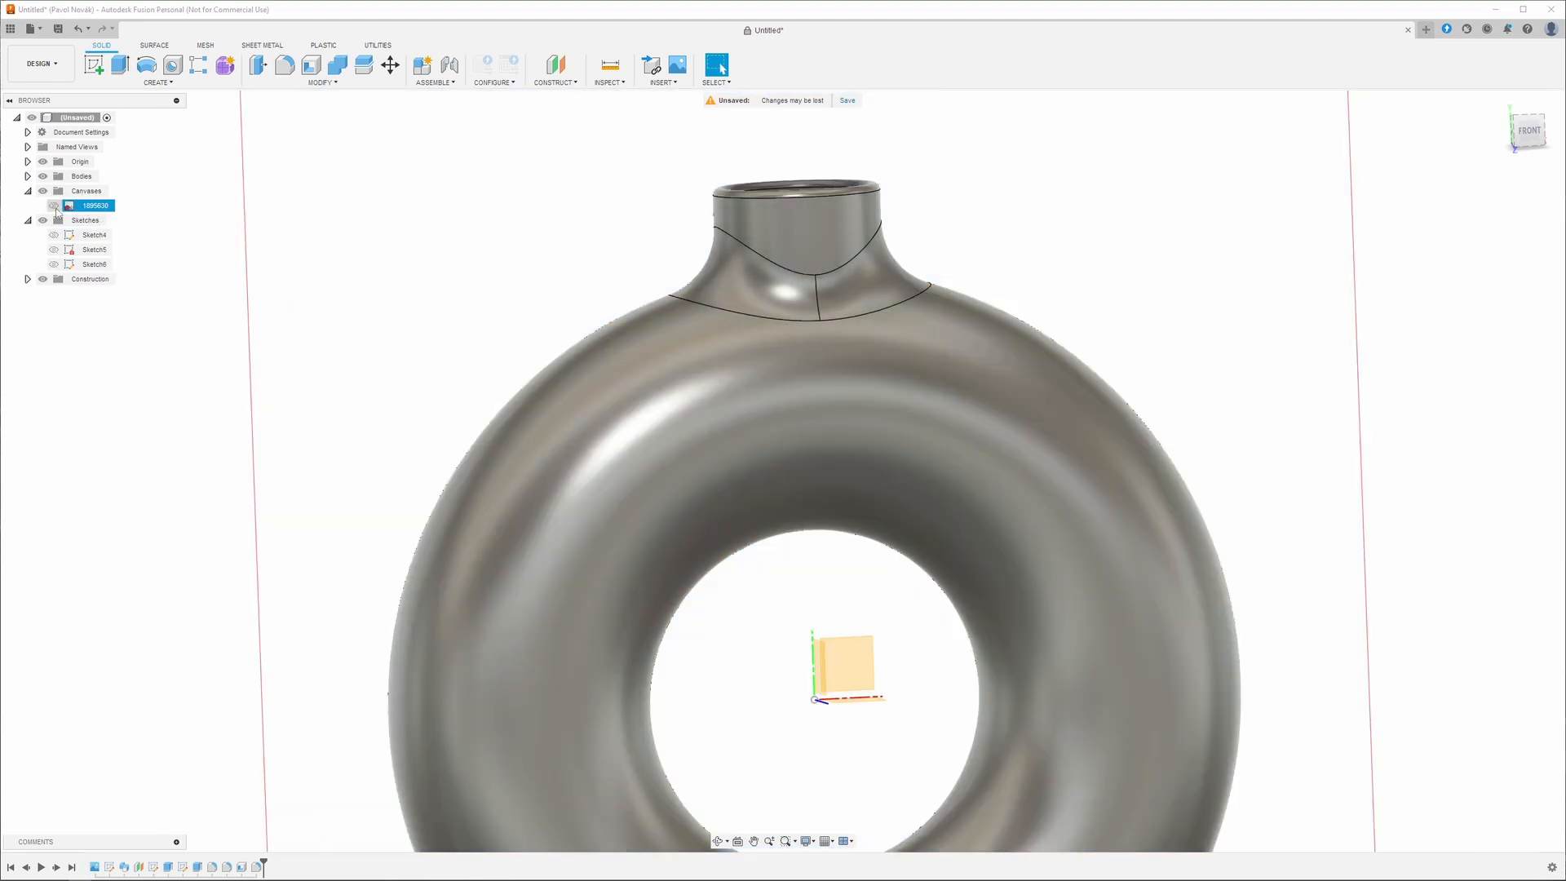
{"action": "left_click", "coordinate": [55, 206]}
{"action": "scroll", "coordinate": [816, 245], "scroll_direction": "down", "scroll_amount": 3}
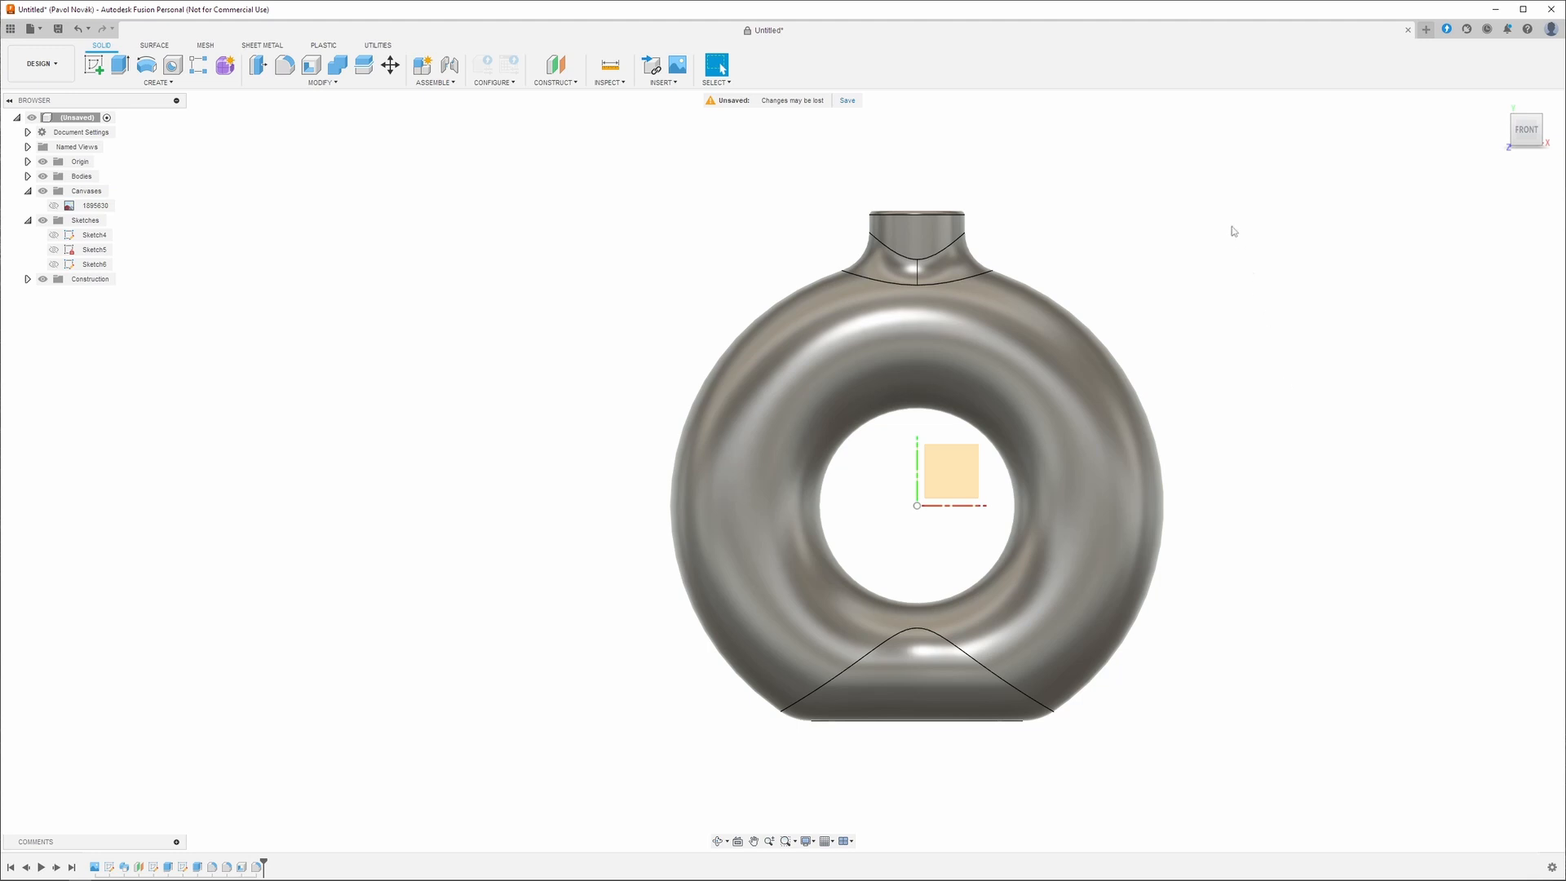
Start the Appearance command and search the Fusion appearance library for "black".
{"action": "left_click", "coordinate": [157, 83]}
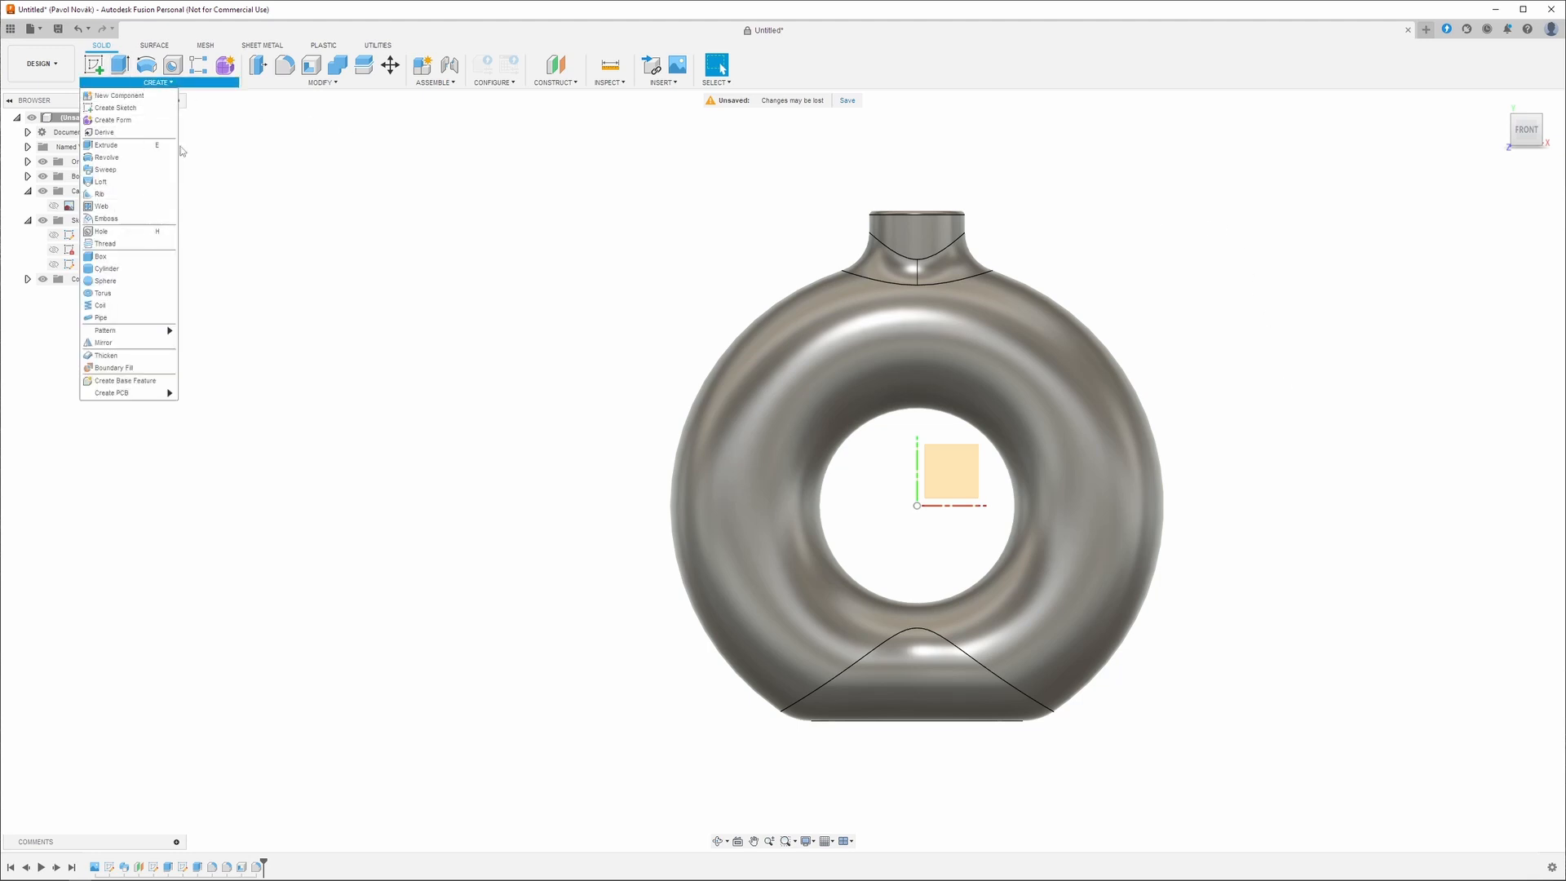
{"action": "left_click", "coordinate": [323, 82]}
{"action": "left_click", "coordinate": [286, 330]}
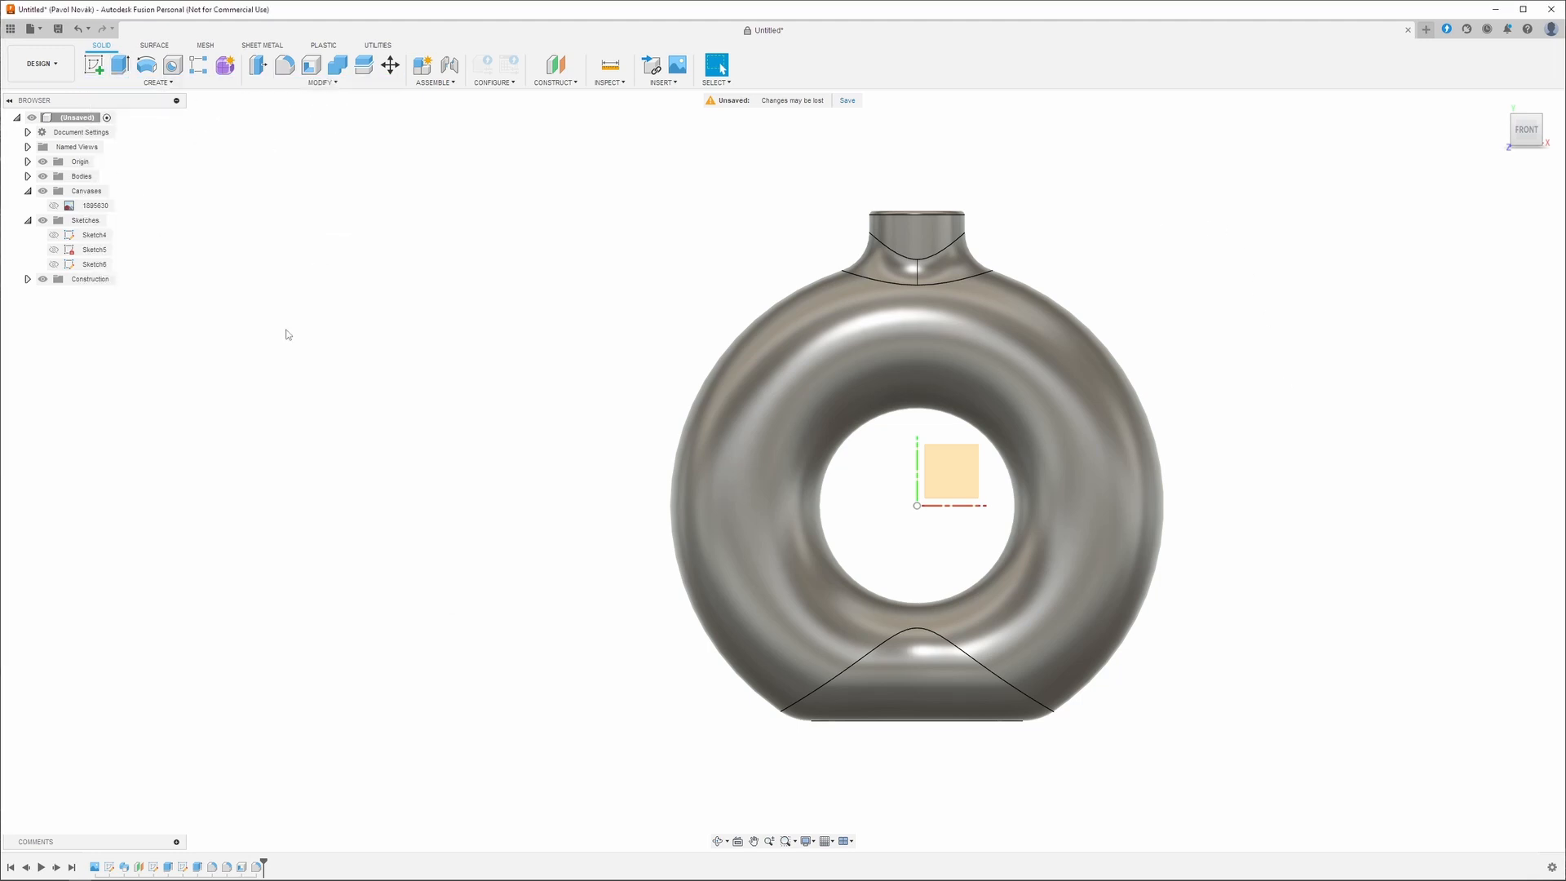
{"action": "left_click", "coordinate": [1352, 362]}
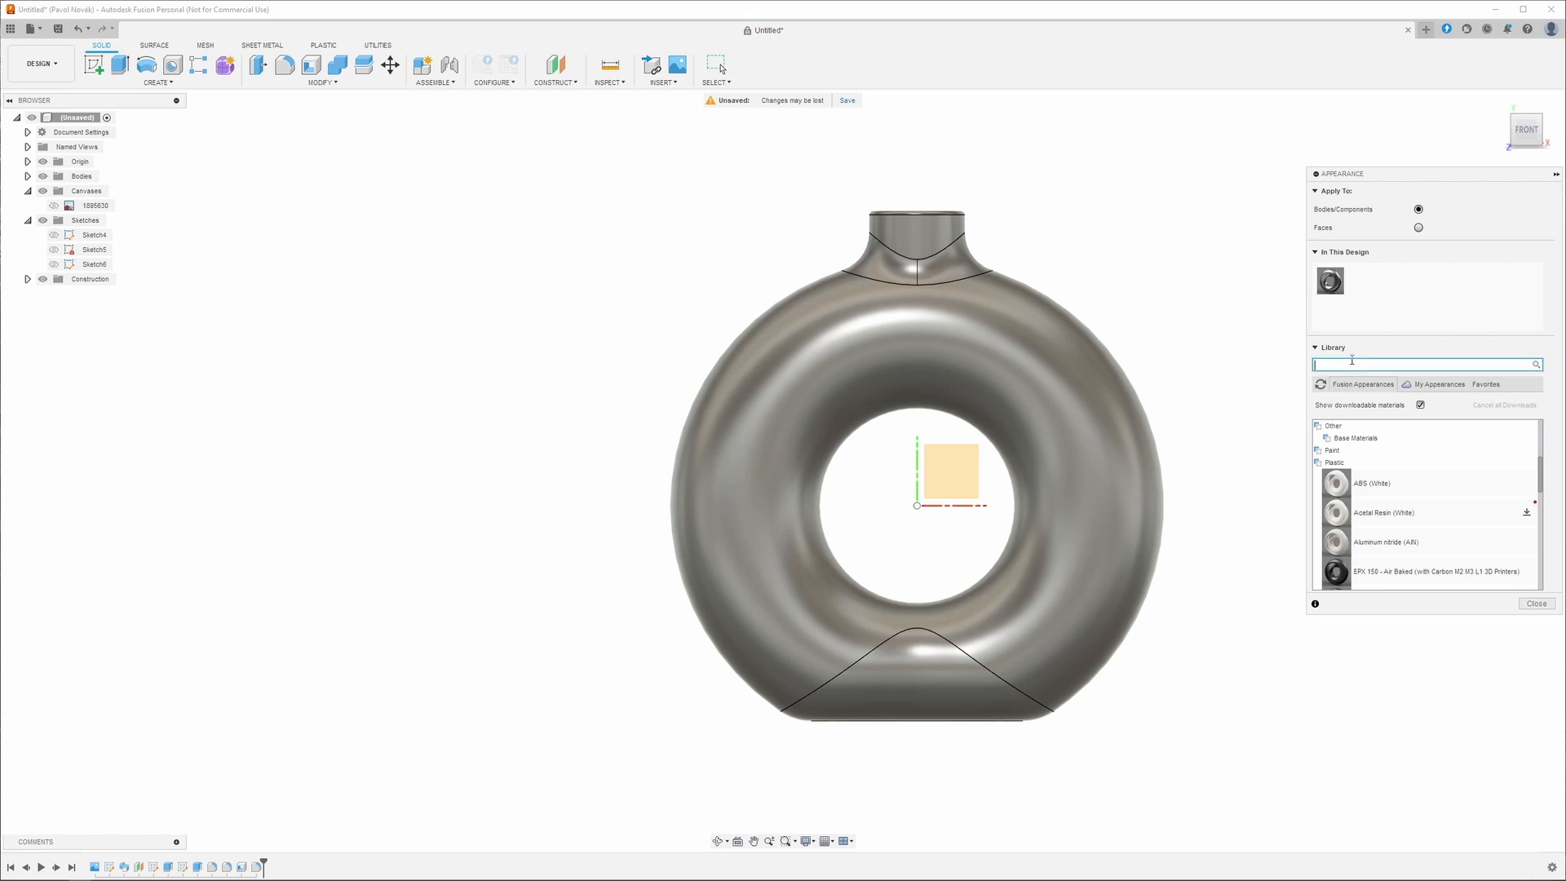
{"action": "type", "text": "black"}
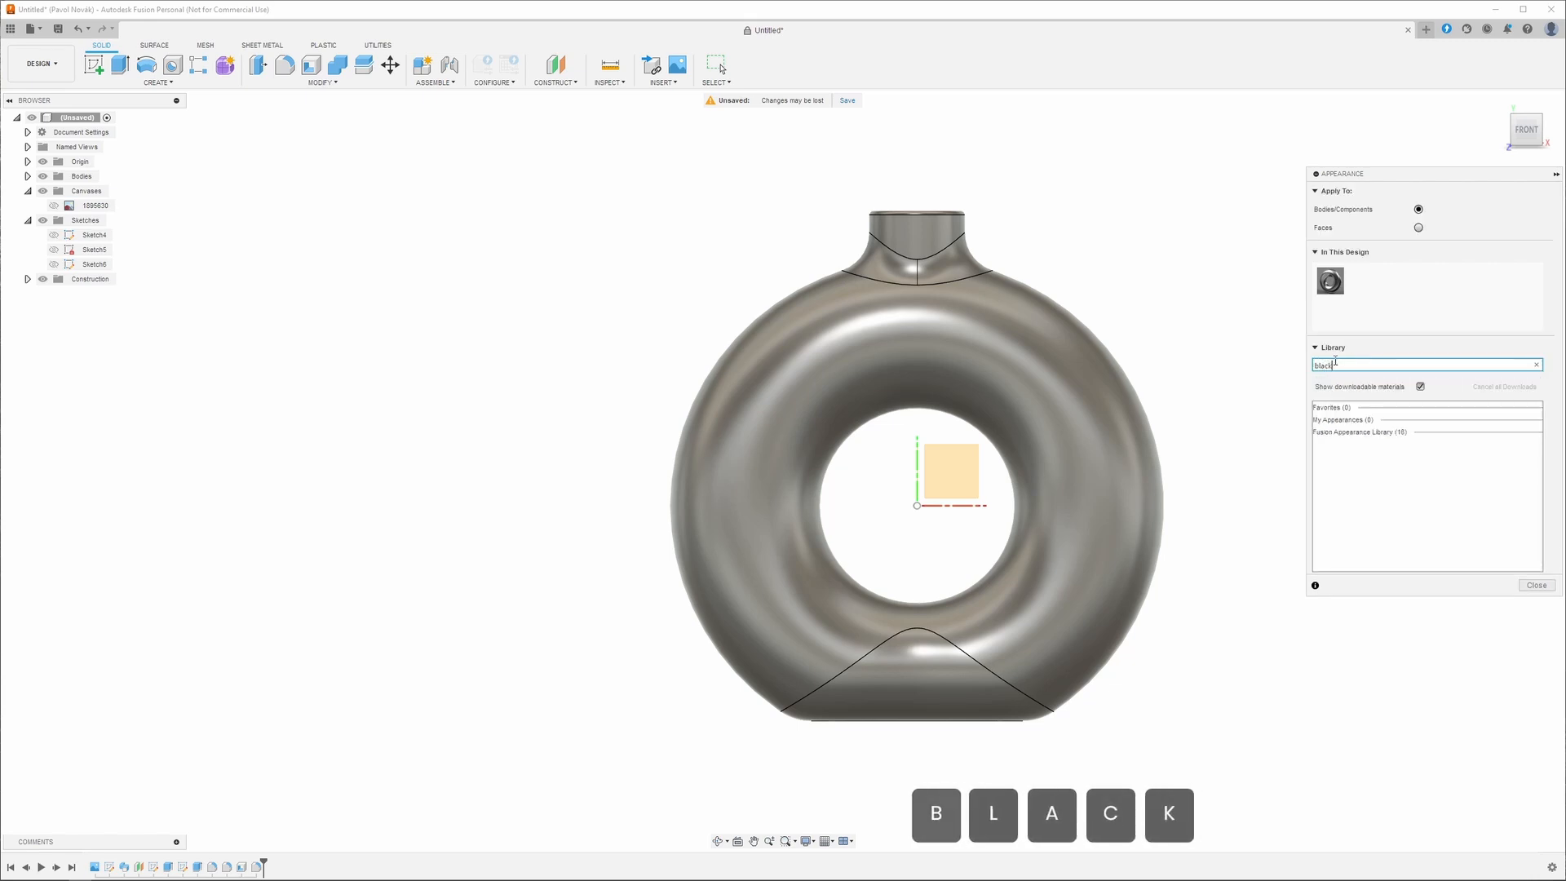
{"action": "left_click", "coordinate": [1361, 439]}
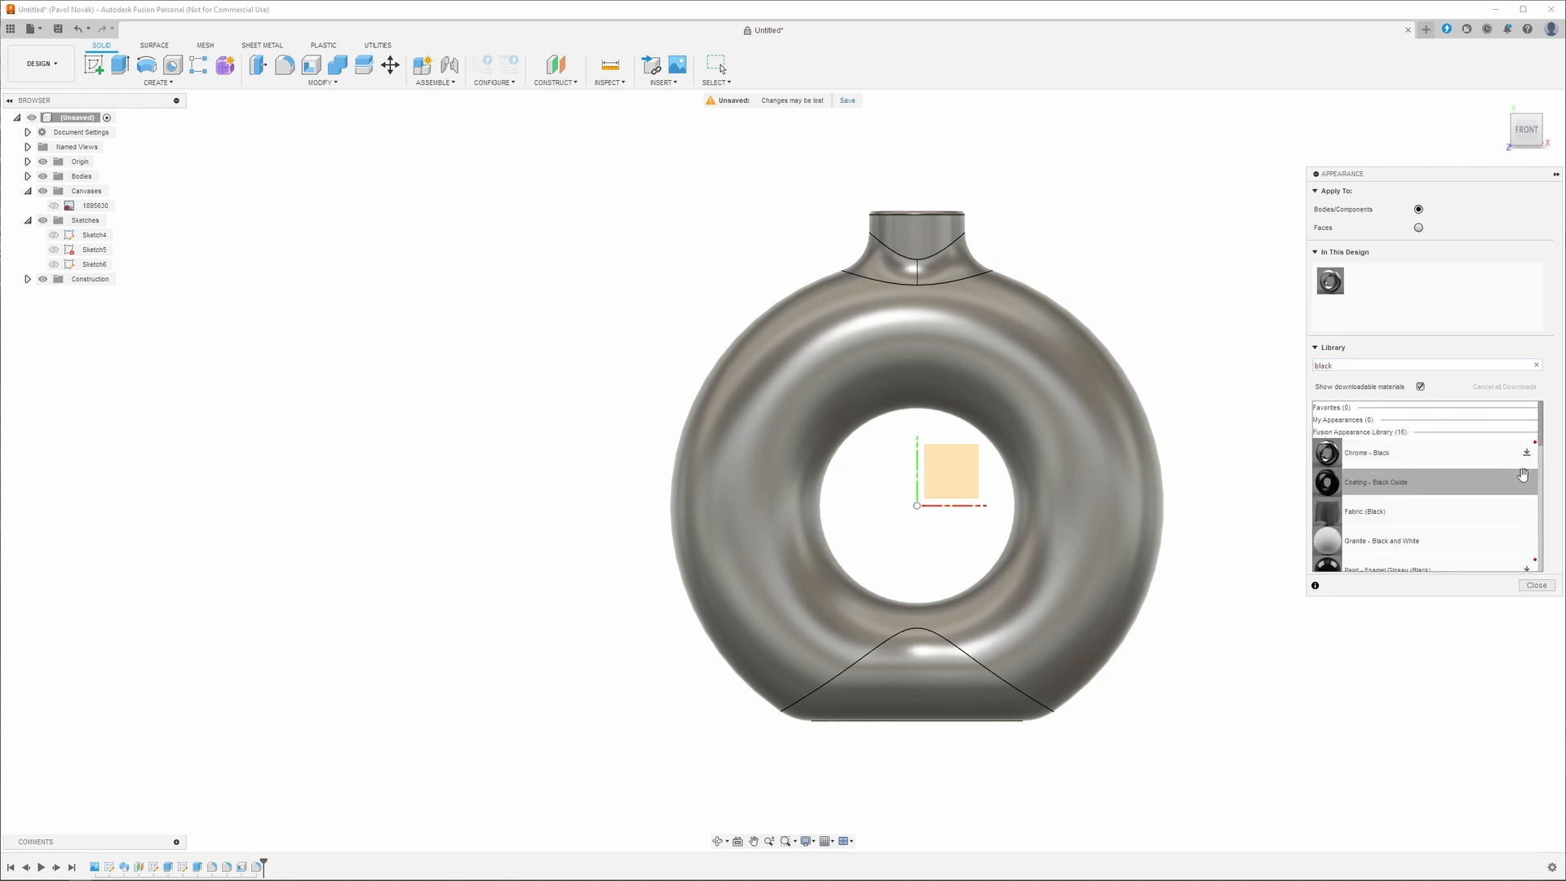
Download the Plastic - Matte (Black) appearance and apply it to the whole vase body.
{"action": "scroll", "coordinate": [1468, 489], "scroll_direction": "down", "scroll_amount": 1}
{"action": "scroll", "coordinate": [1467, 490], "scroll_direction": "down", "scroll_amount": 1}
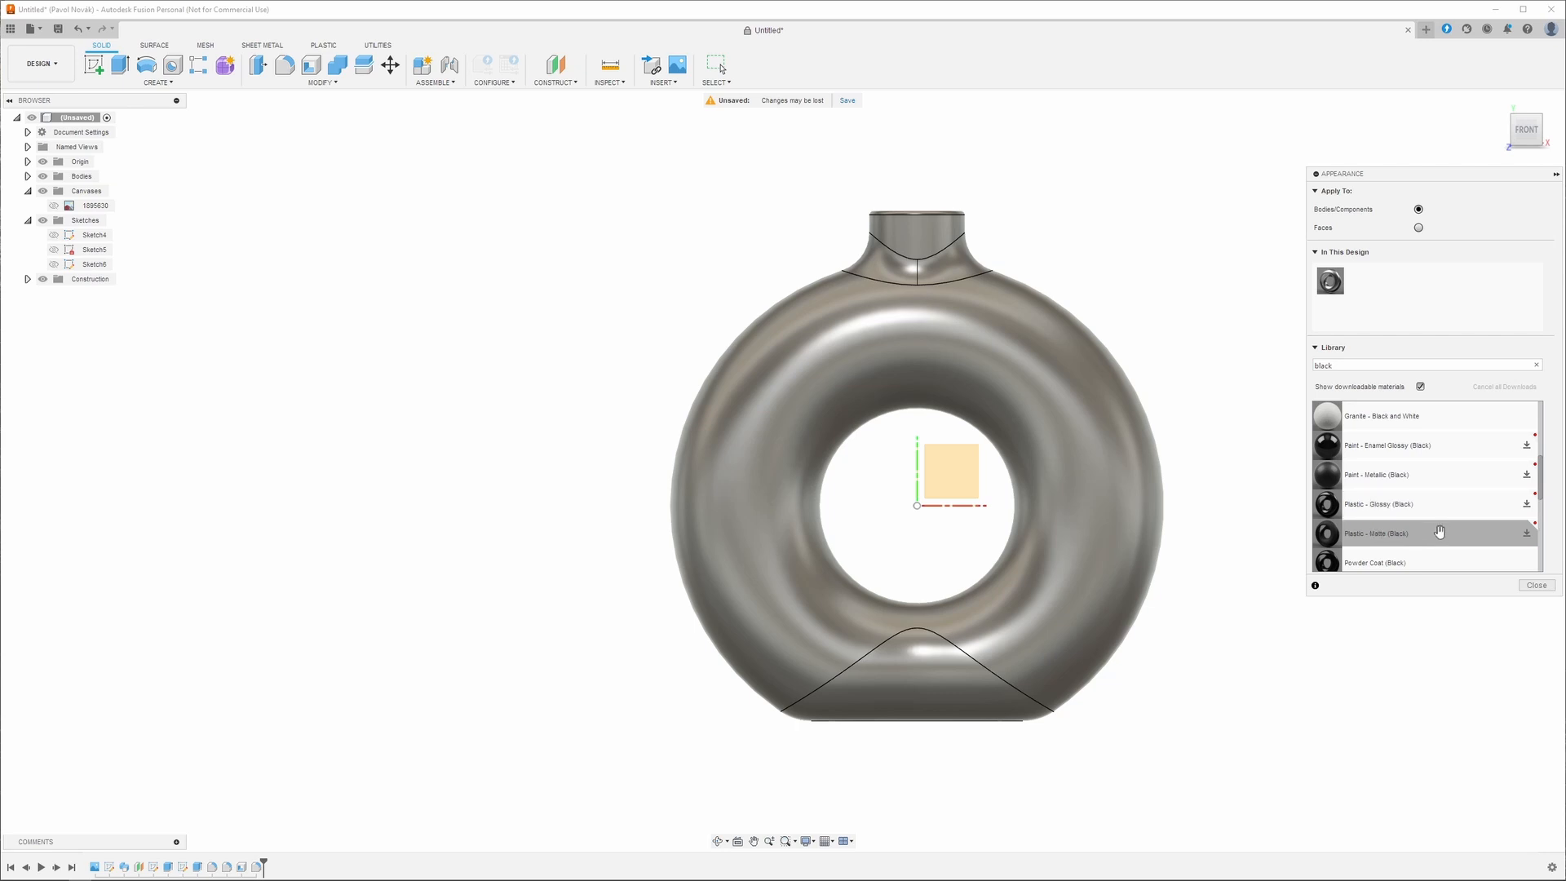
{"action": "scroll", "coordinate": [1436, 530], "scroll_direction": "down", "scroll_amount": 1}
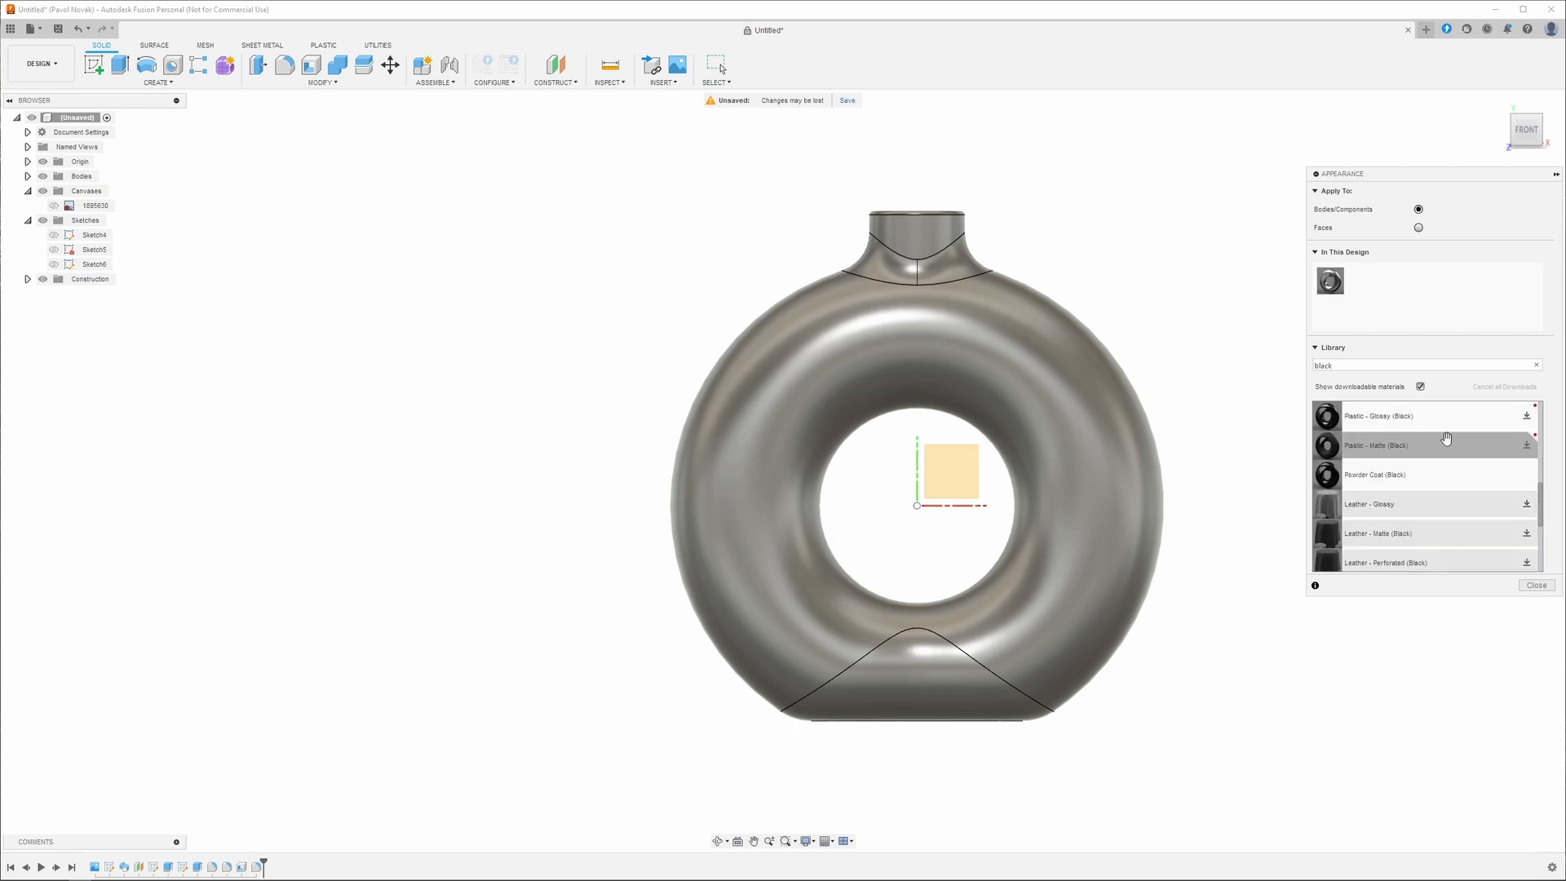
{"action": "left_click", "coordinate": [1522, 446]}
{"action": "left_click_drag", "start_coordinate": [1088, 447], "coordinate": [1092, 447]}
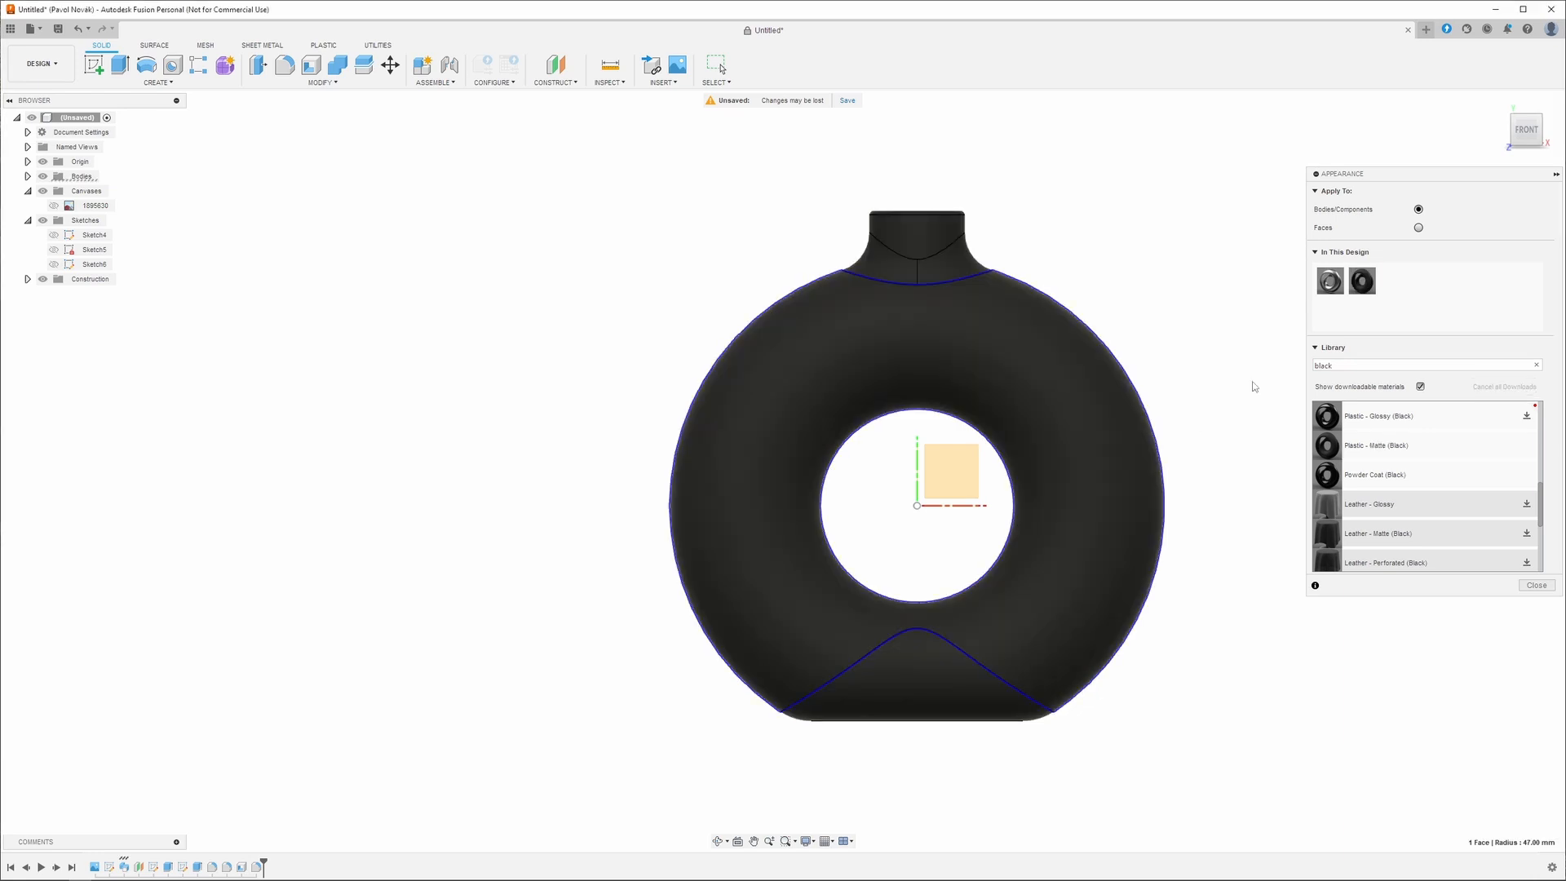
{"action": "left_click", "coordinate": [1537, 585]}
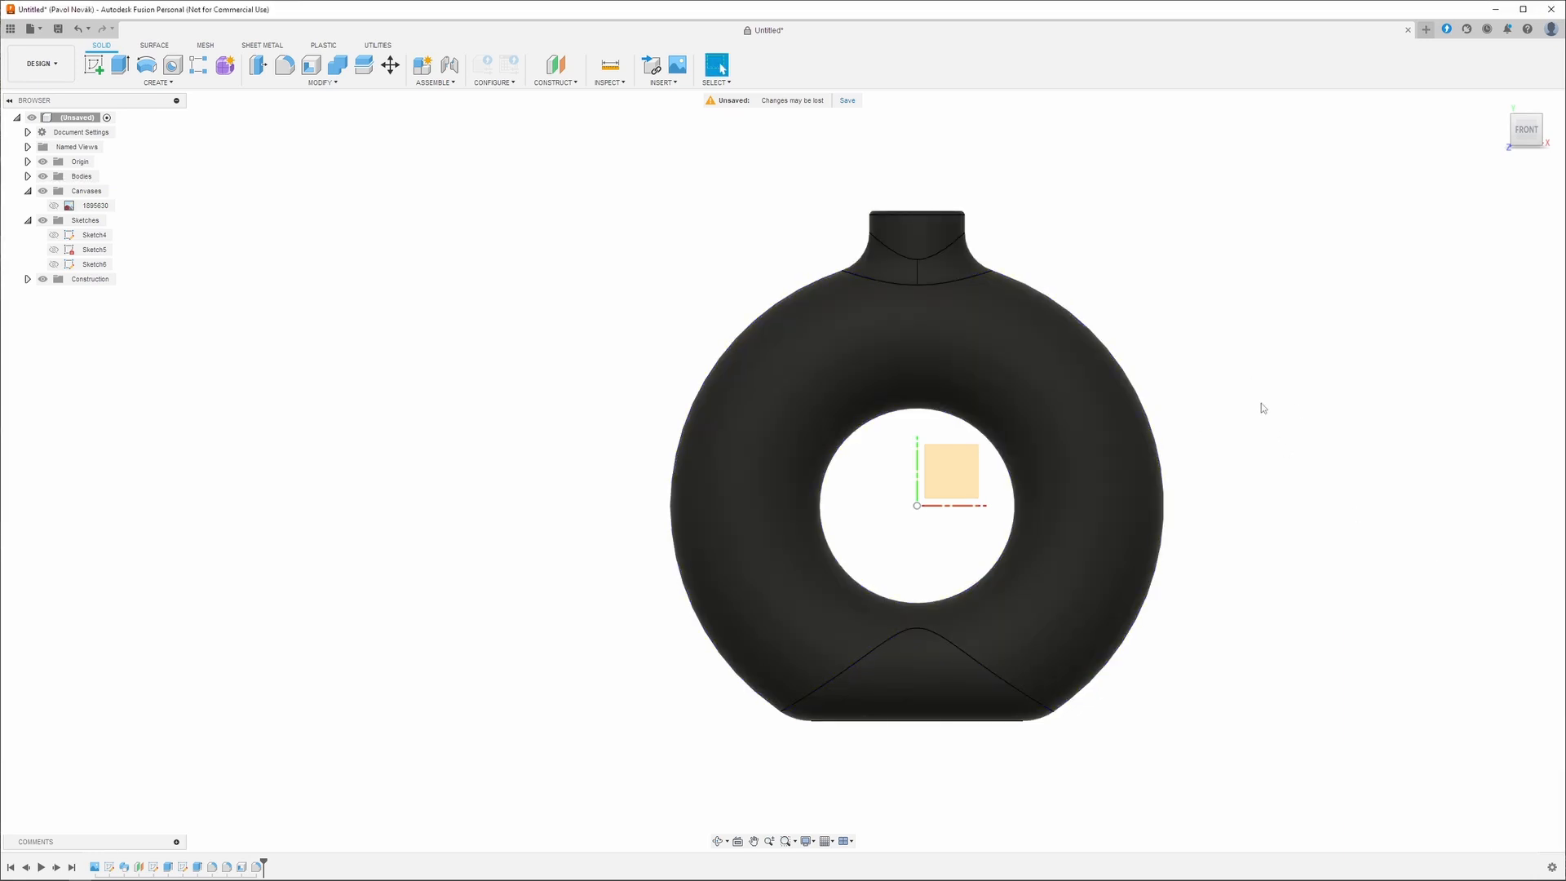
Save the design as Vase_livo_31cm in the House project.
{"action": "left_click", "coordinate": [58, 28]}
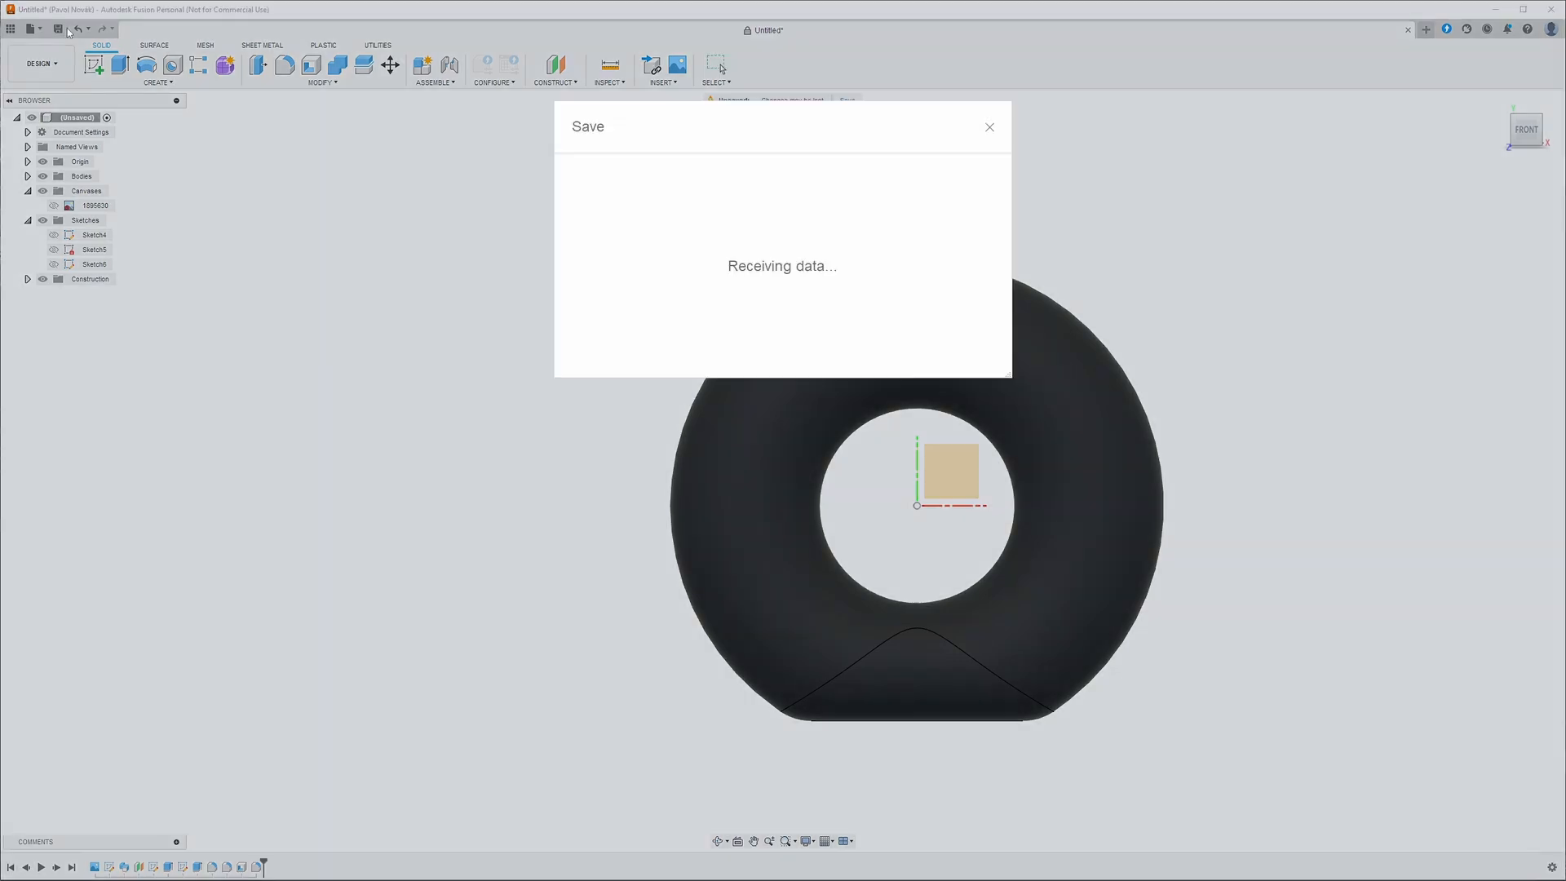
{"action": "left_click", "coordinate": [983, 240]}
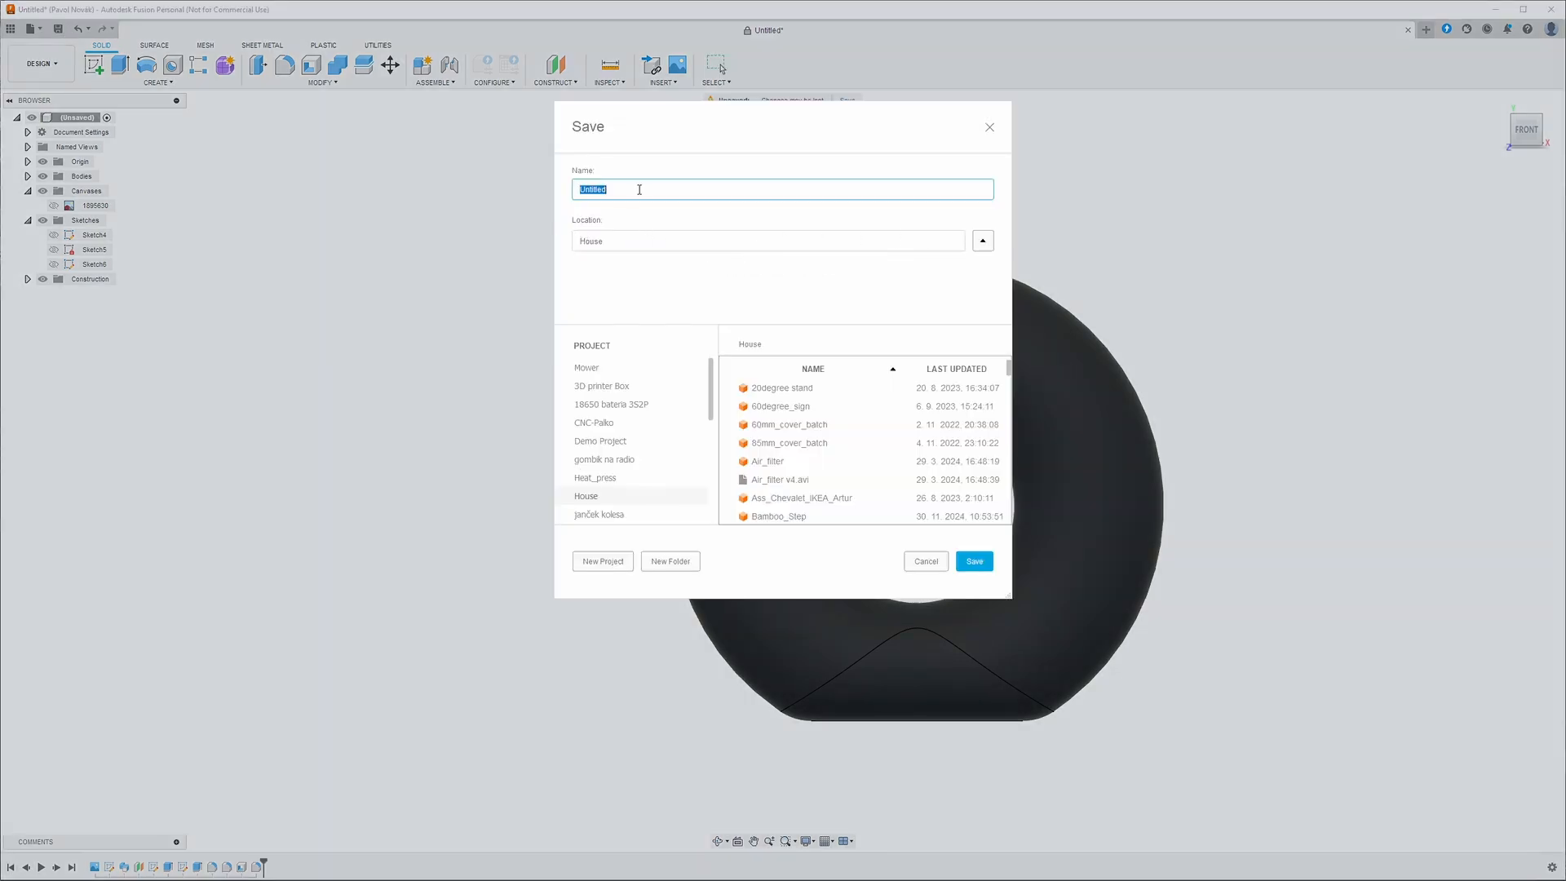
{"action": "type", "text": "Vase"}
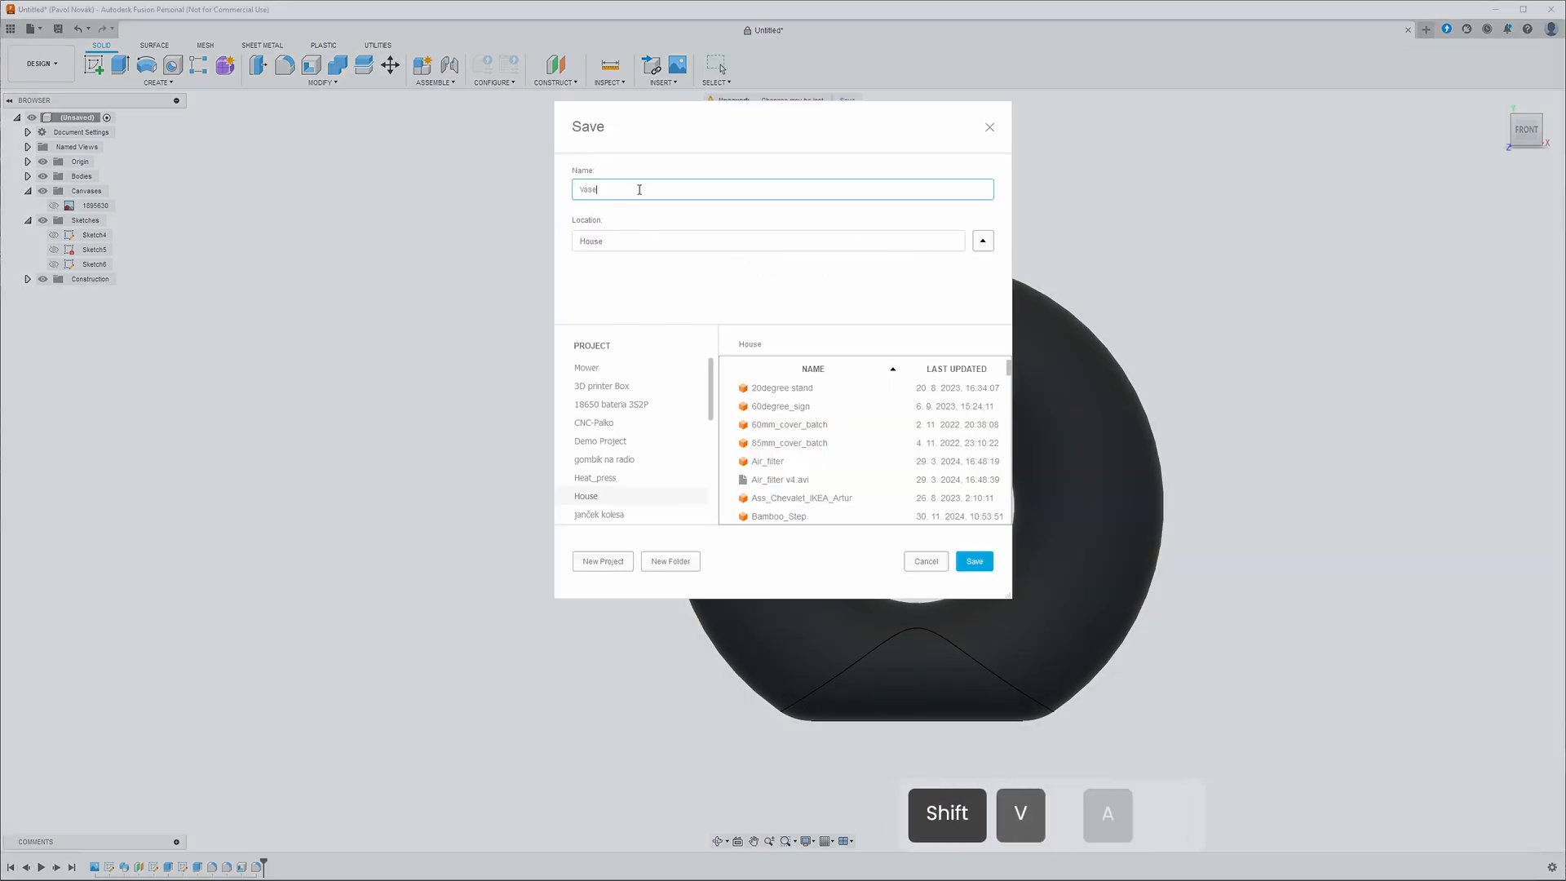
{"action": "key", "text": "alt+Tab"}
{"action": "type", "text": "_live_"}
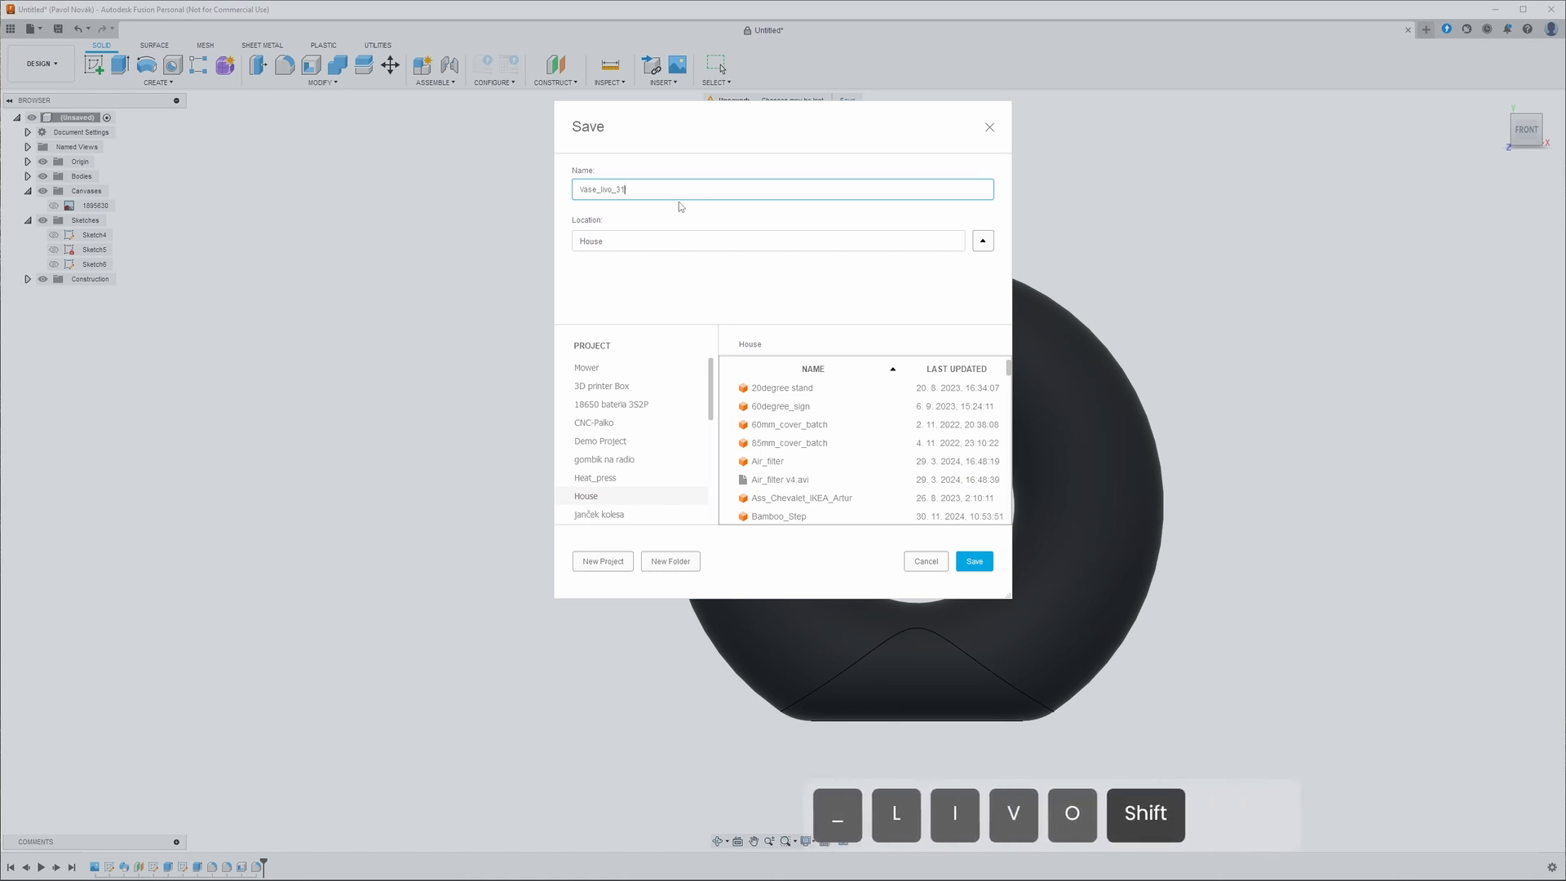
{"action": "type", "text": "31cm"}
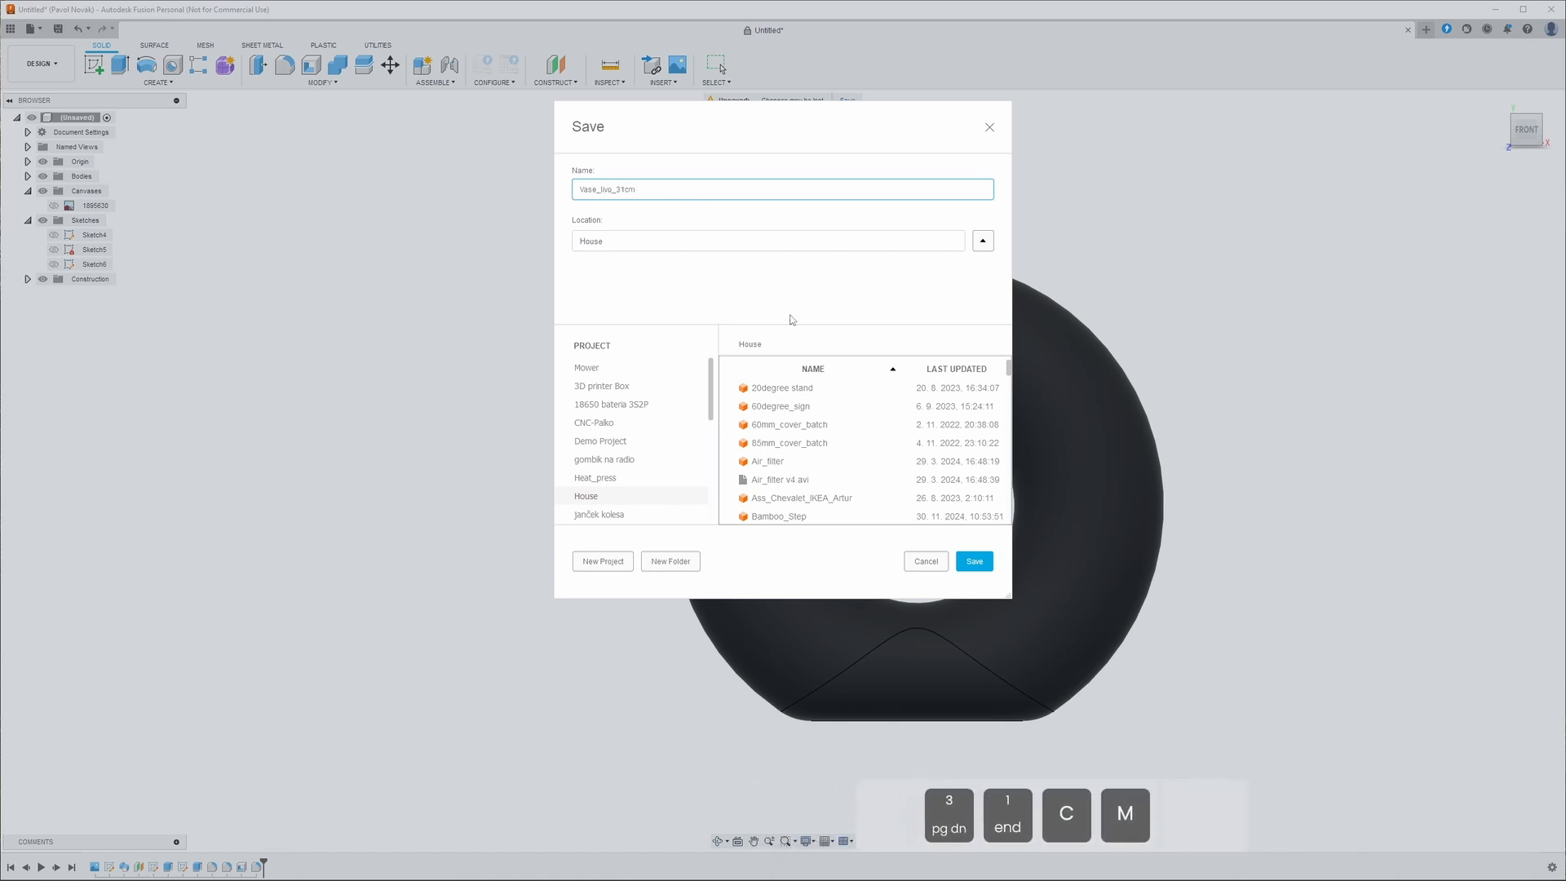
{"action": "left_click", "coordinate": [975, 562]}
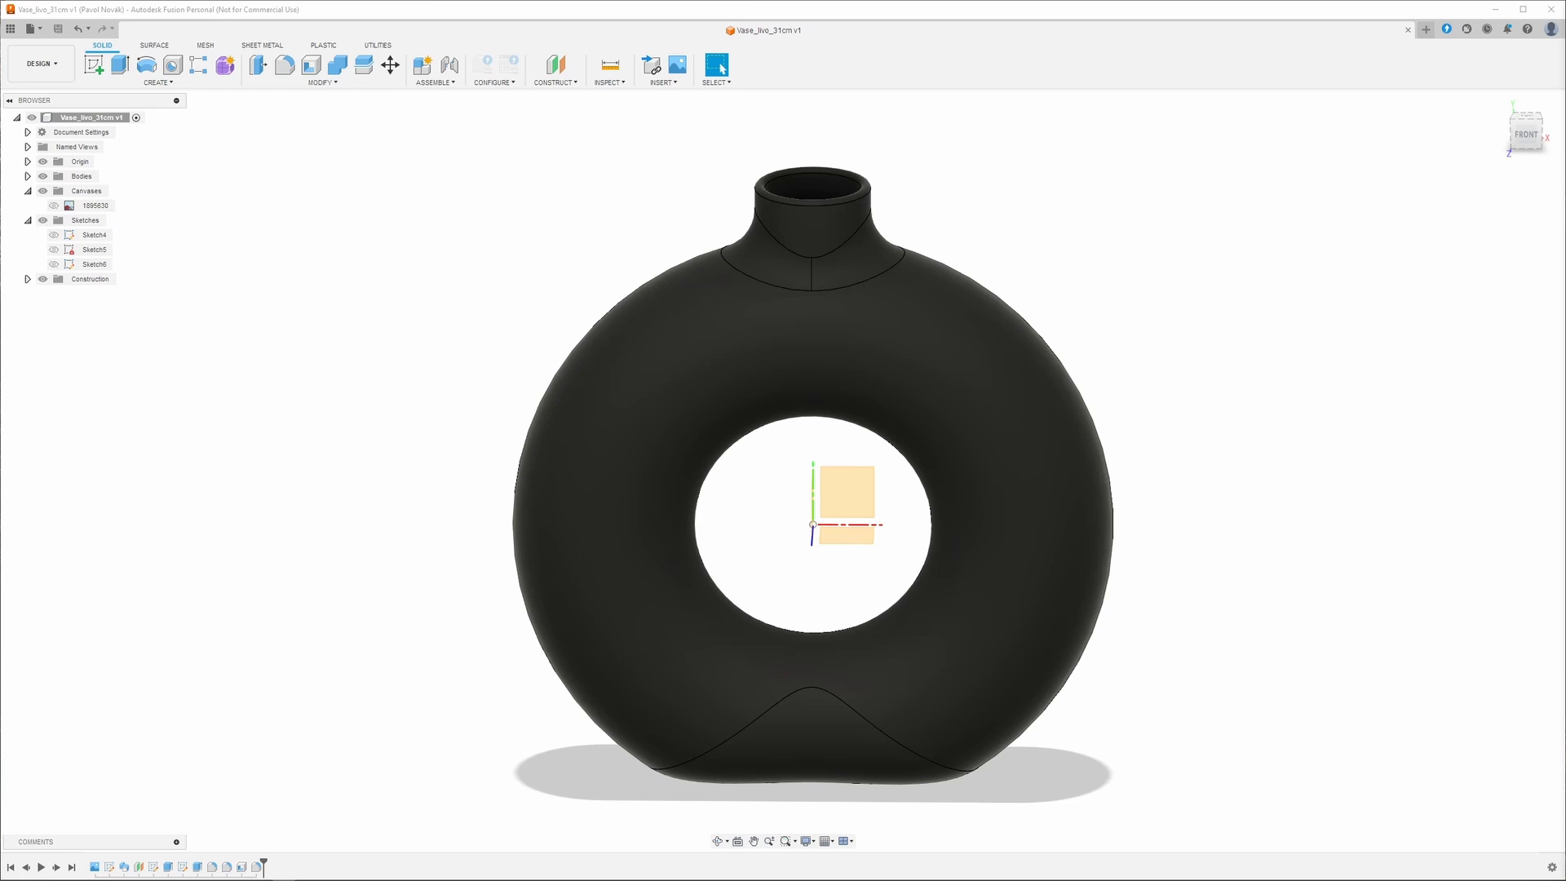
Switch to the Render workspace and start an in-canvas render of the vase.
{"action": "left_click", "coordinate": [41, 63]}
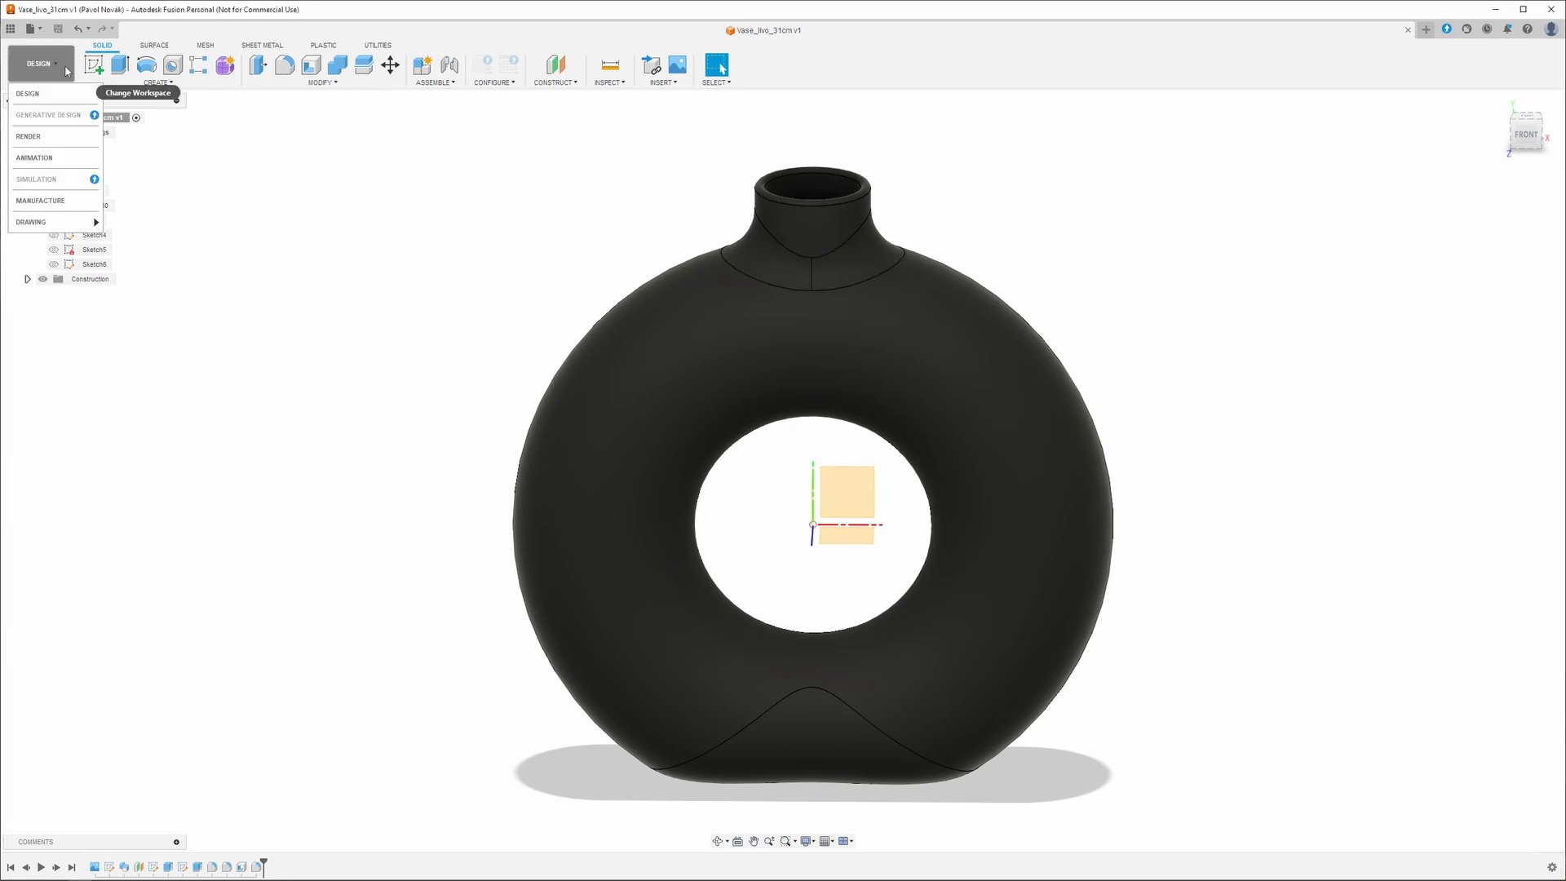
{"action": "left_click", "coordinate": [29, 136]}
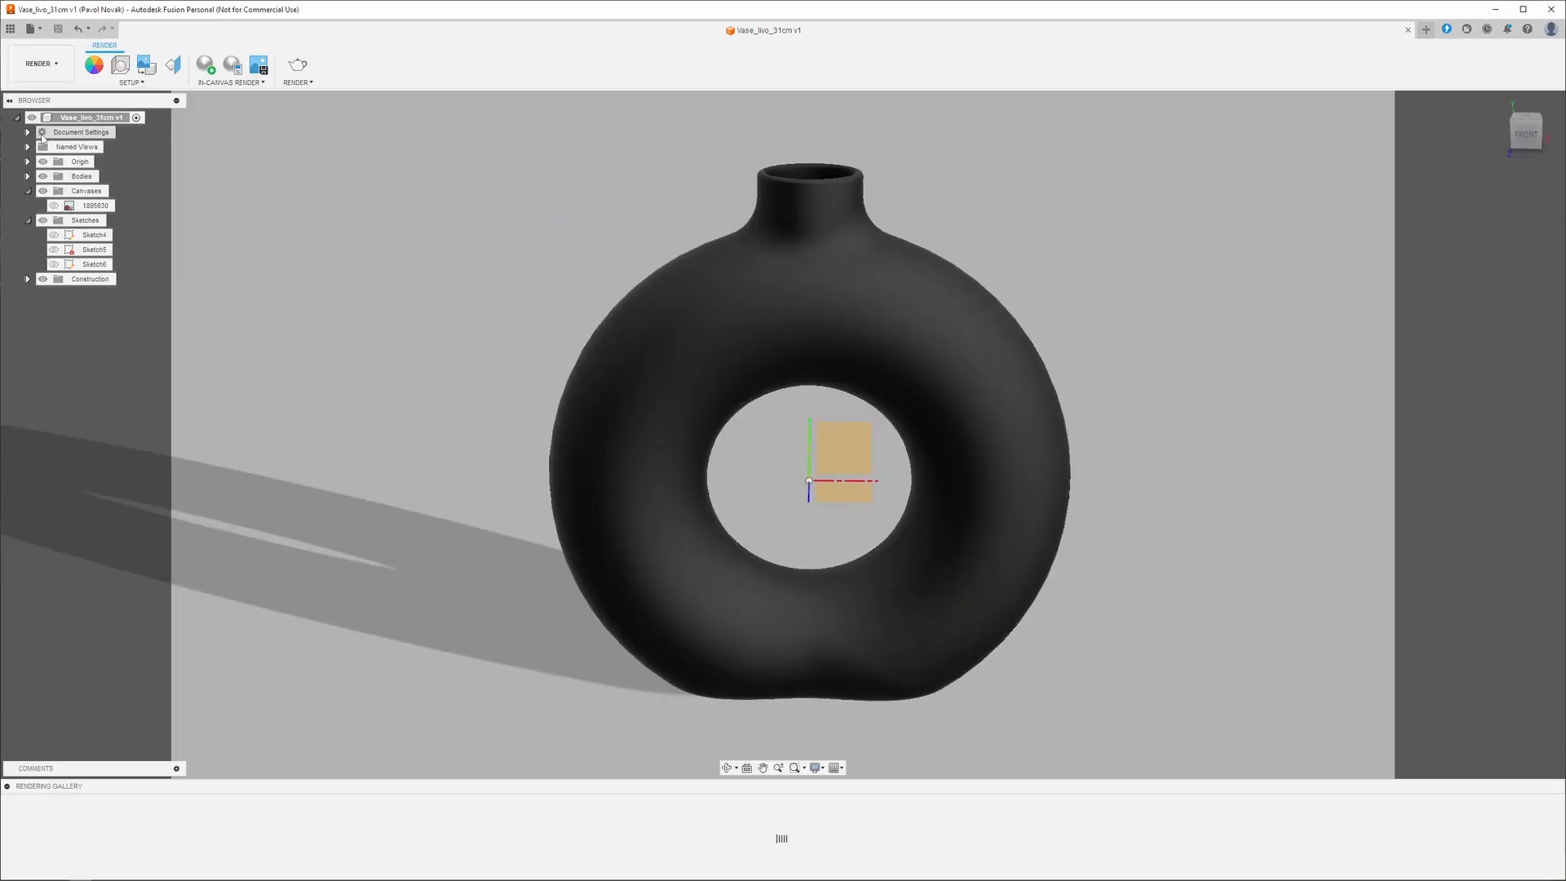
{"action": "left_click", "coordinate": [205, 65]}
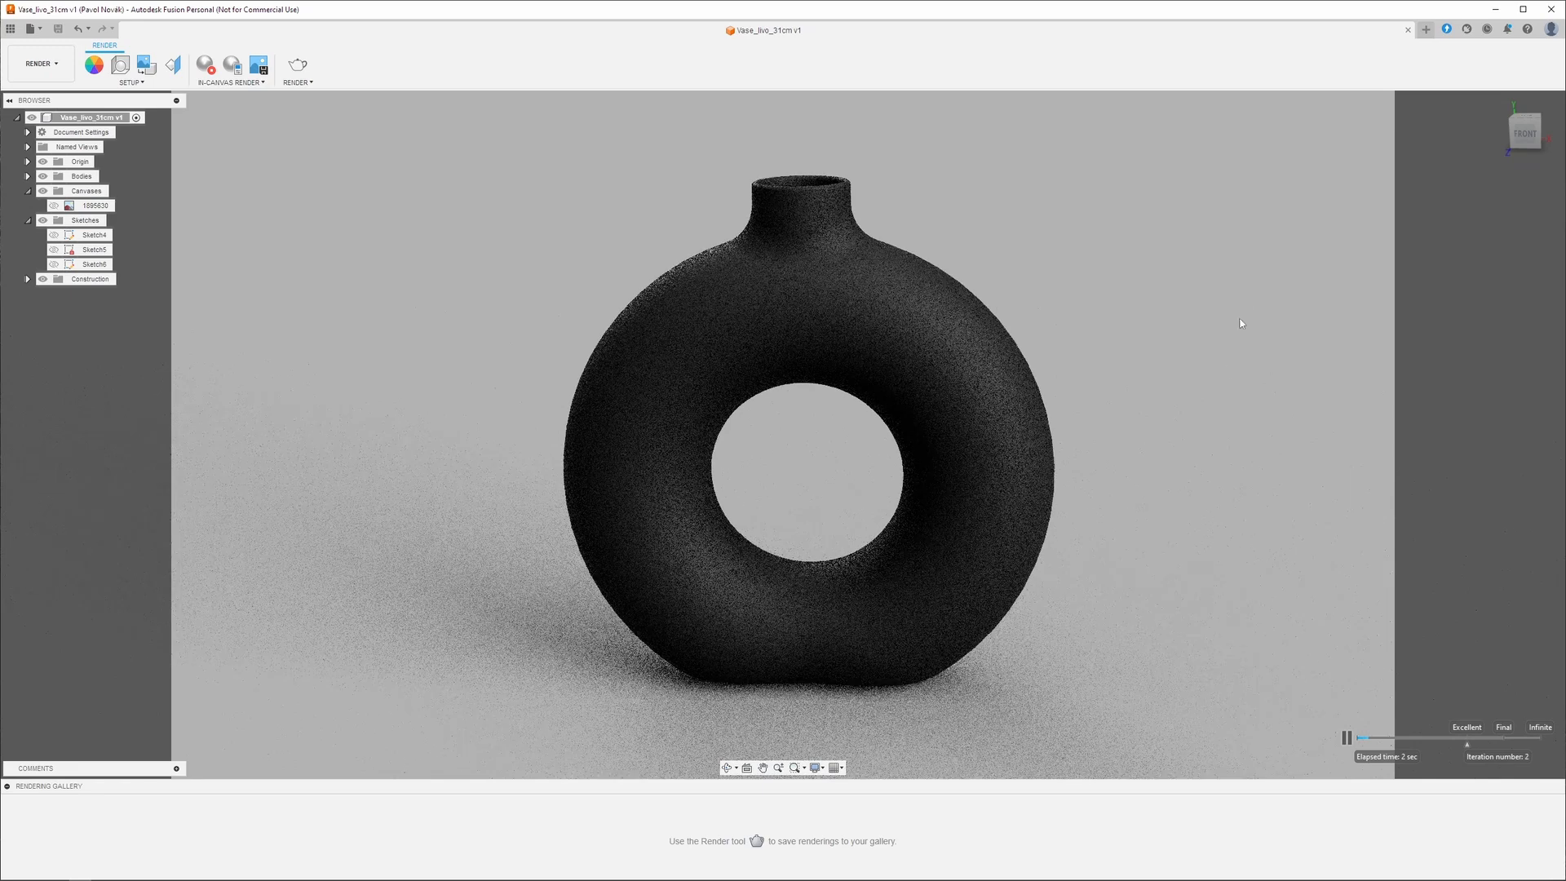
Capture the in-canvas render and save it as the PNG image Vase_livo_31cm v1 in the computer's Downloads folder.
{"action": "left_click", "coordinate": [259, 70]}
{"action": "left_click", "coordinate": [895, 526]}
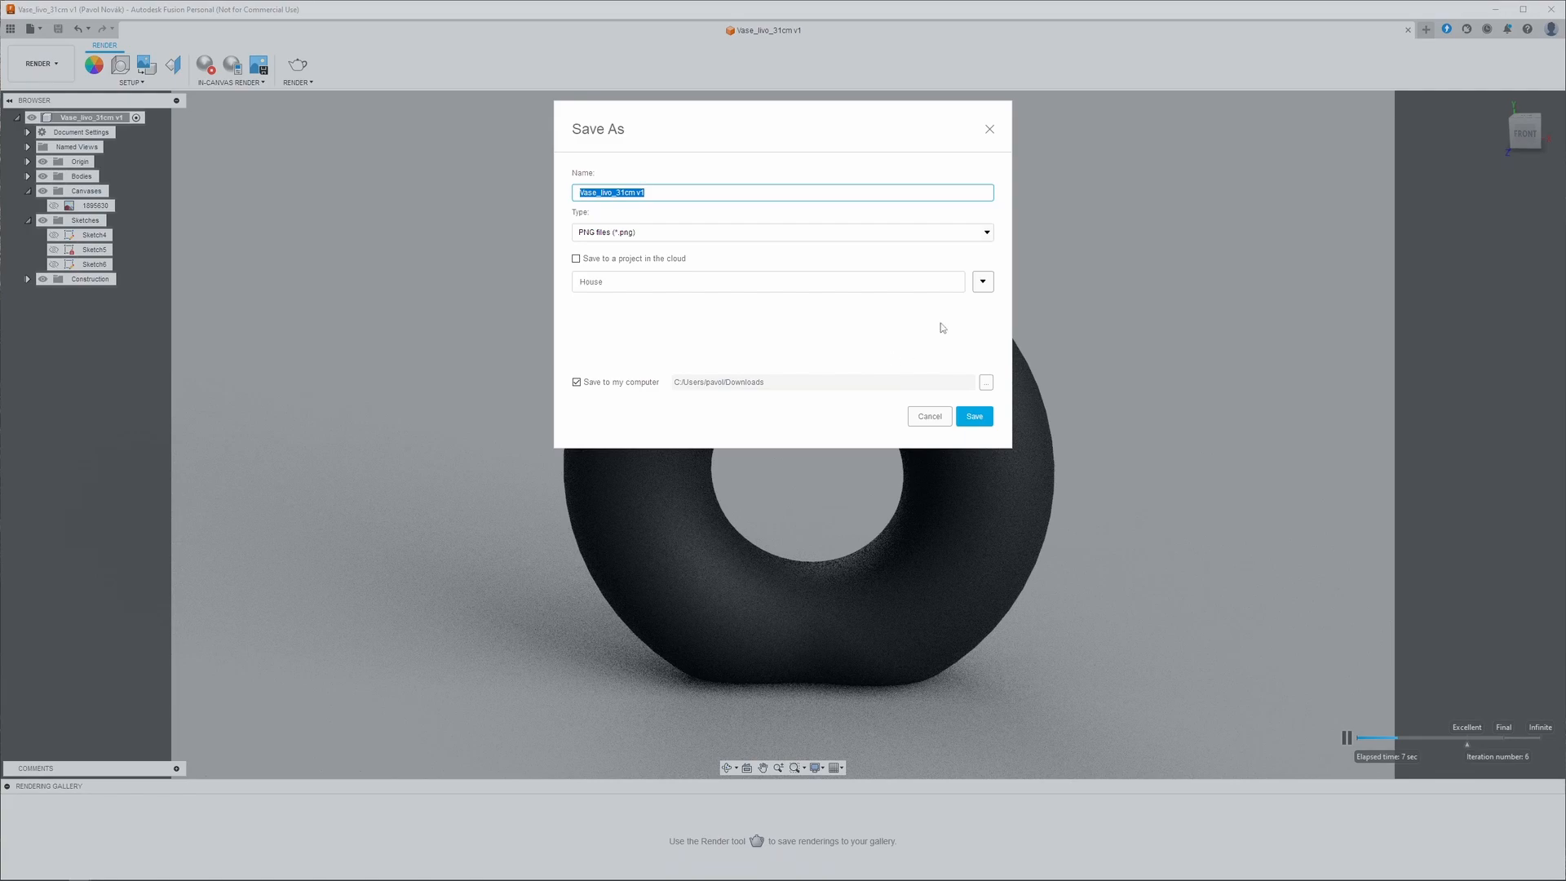
{"action": "left_click", "coordinate": [976, 418]}
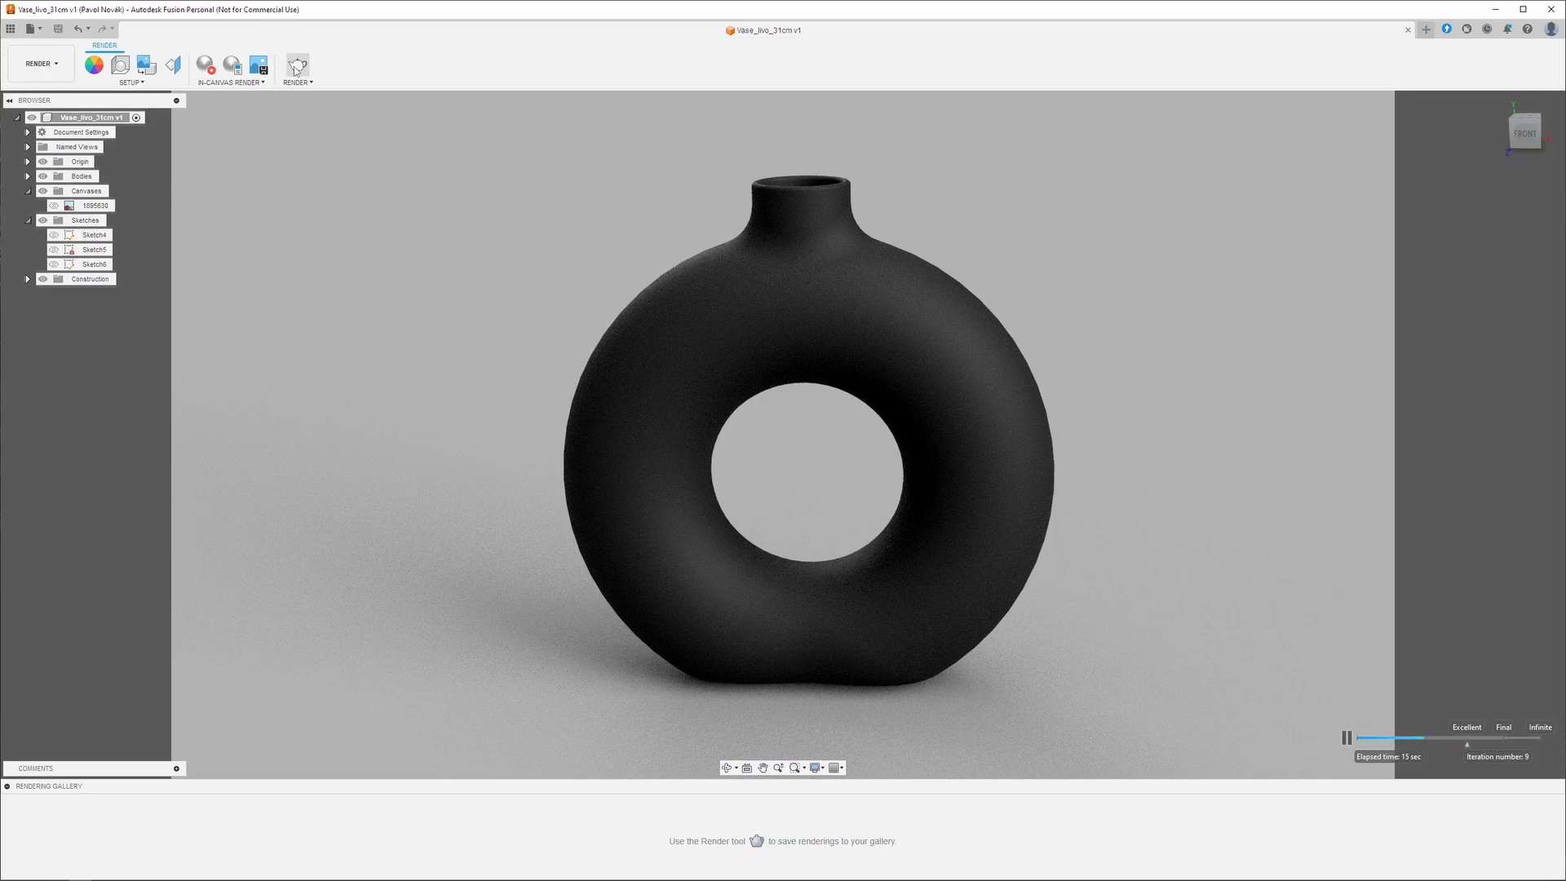
Review the render settings for image size, renderer and quality, and close them without rendering.
{"action": "left_click", "coordinate": [294, 66]}
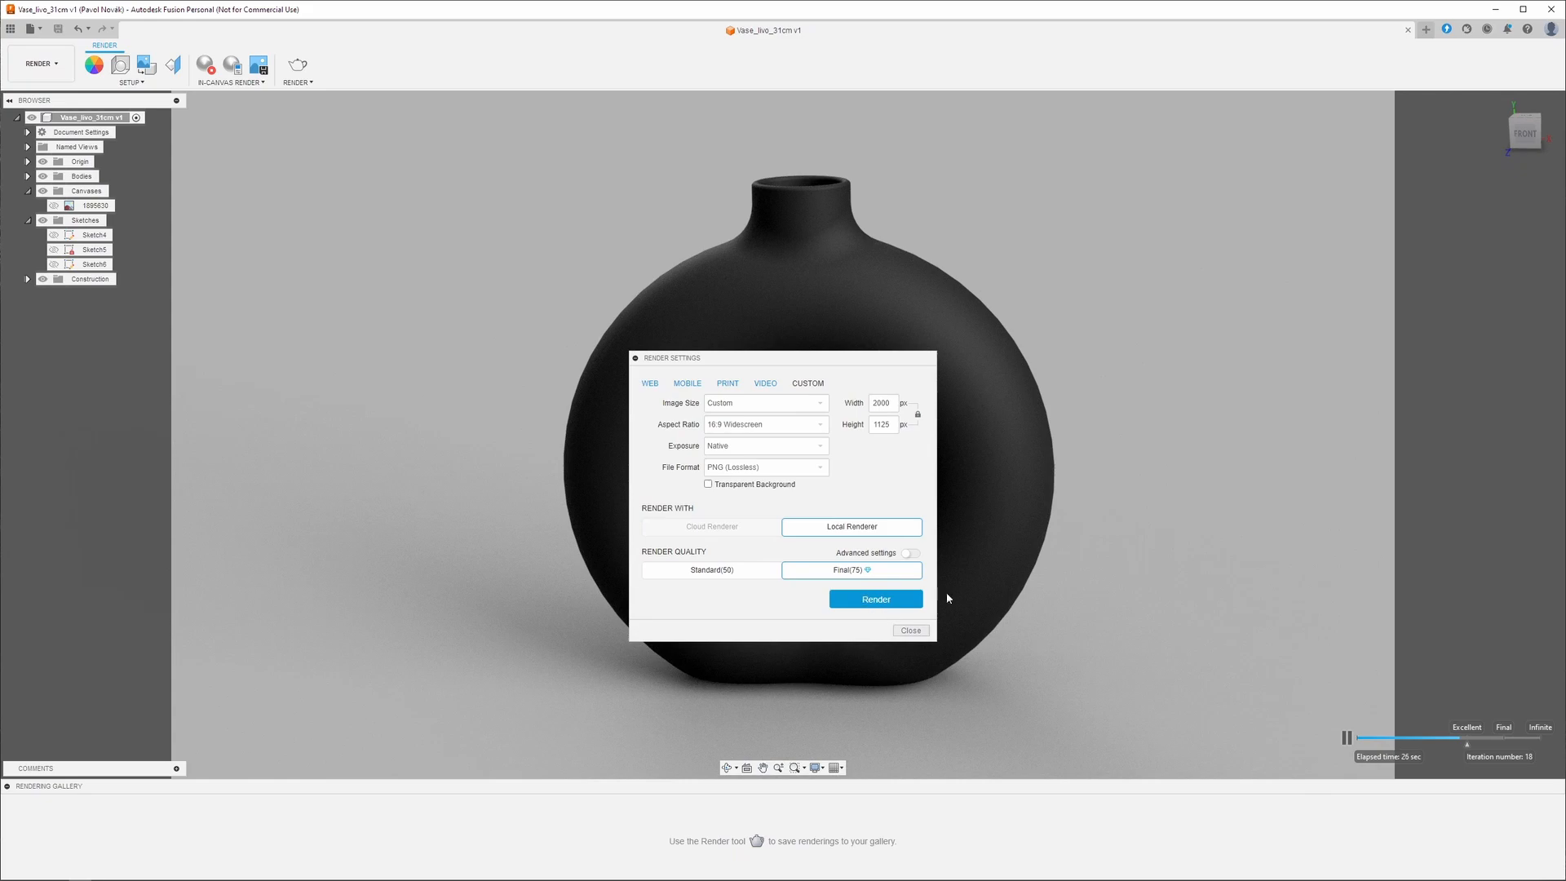
{"action": "left_click", "coordinate": [911, 631]}
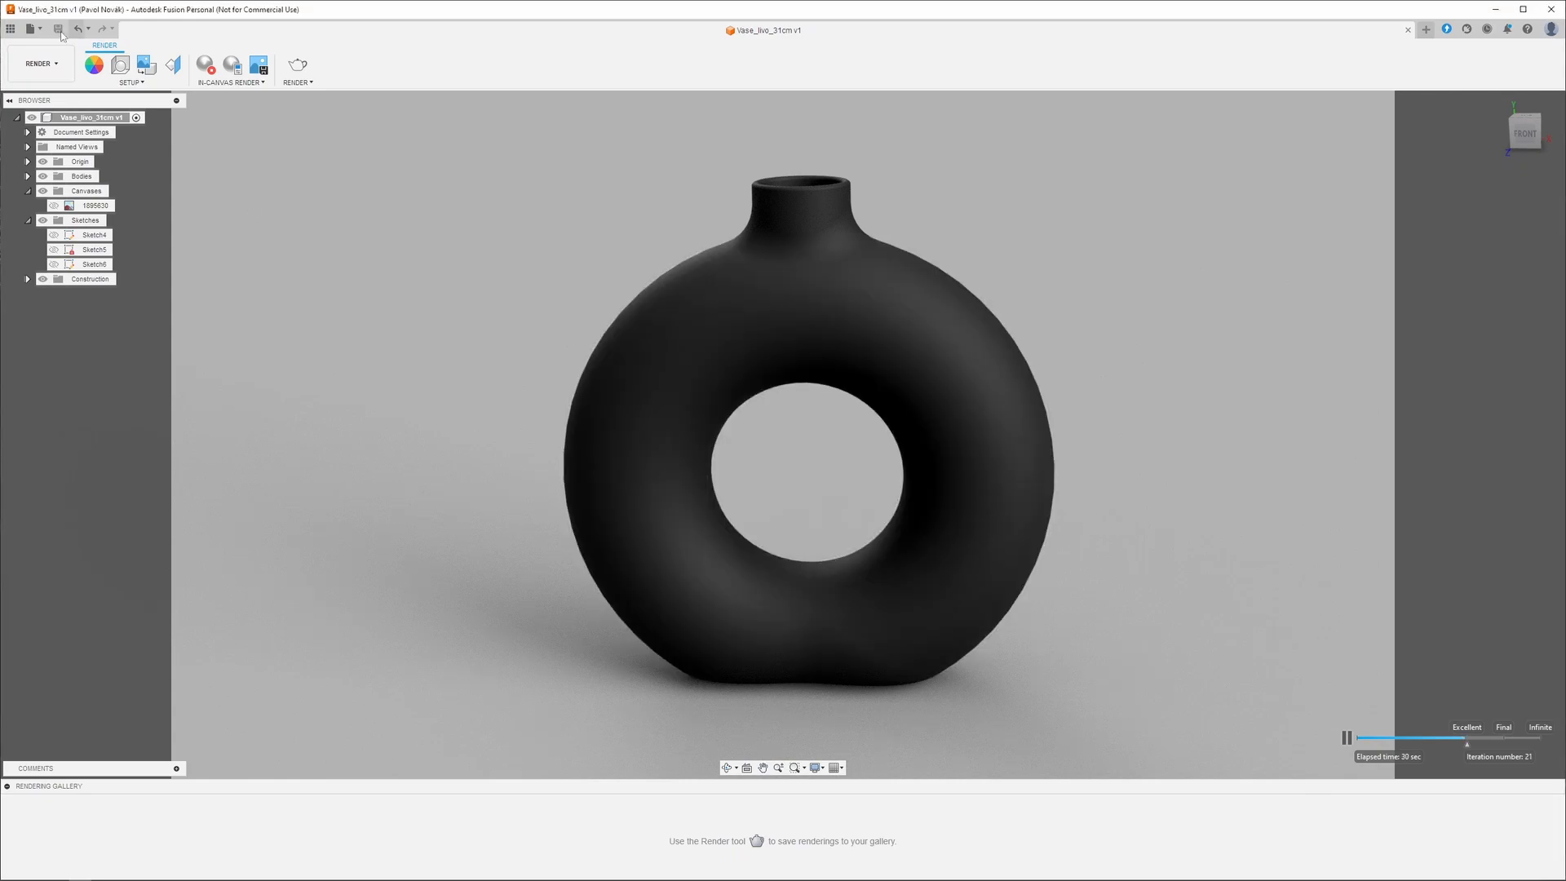